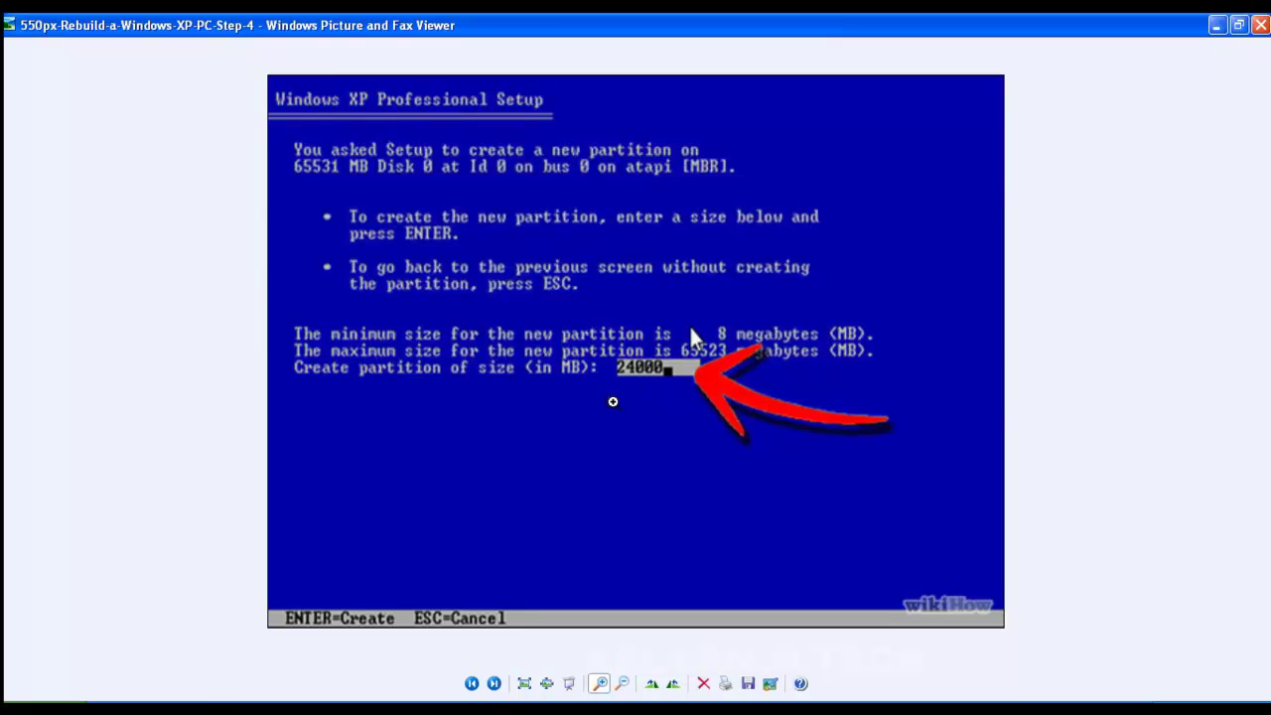
# Step: Switch to the Notepad note, add "1gb= 1024mb" above "step by step procedure", and return to the Windows XP setup picture
pyautogui.hotkey('alt', 'Tab')
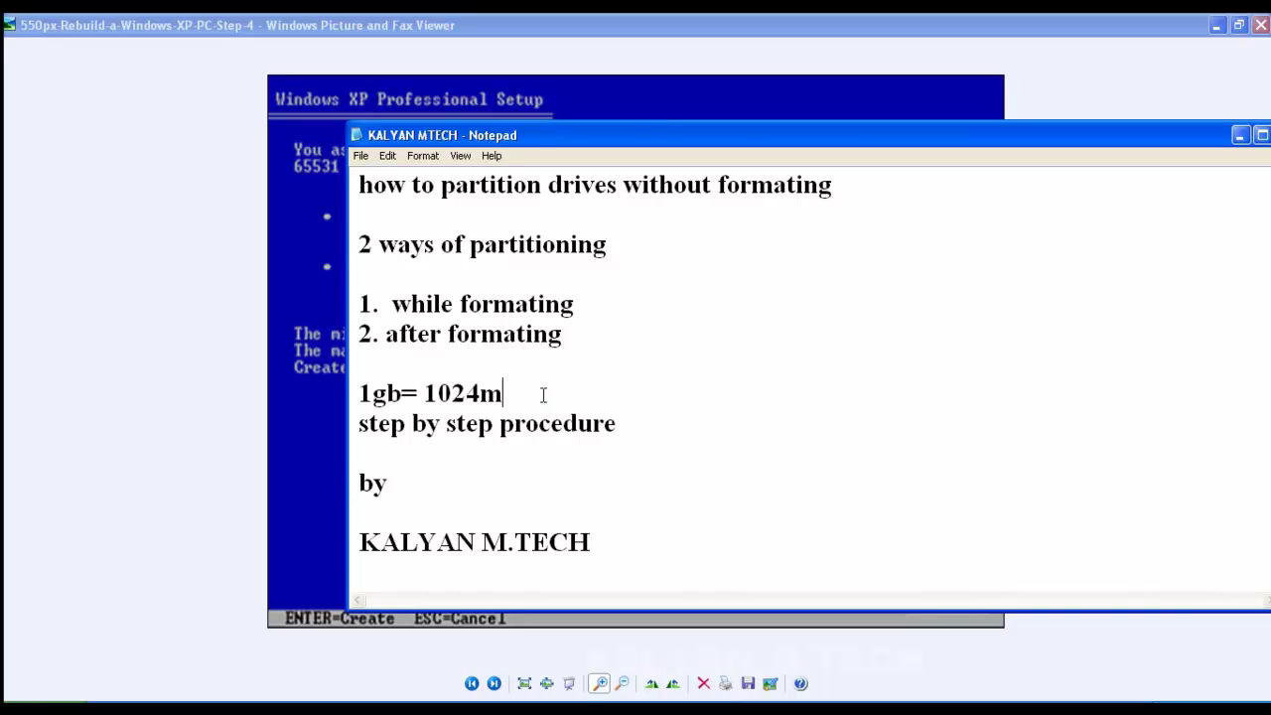
pyautogui.click(53, 235)
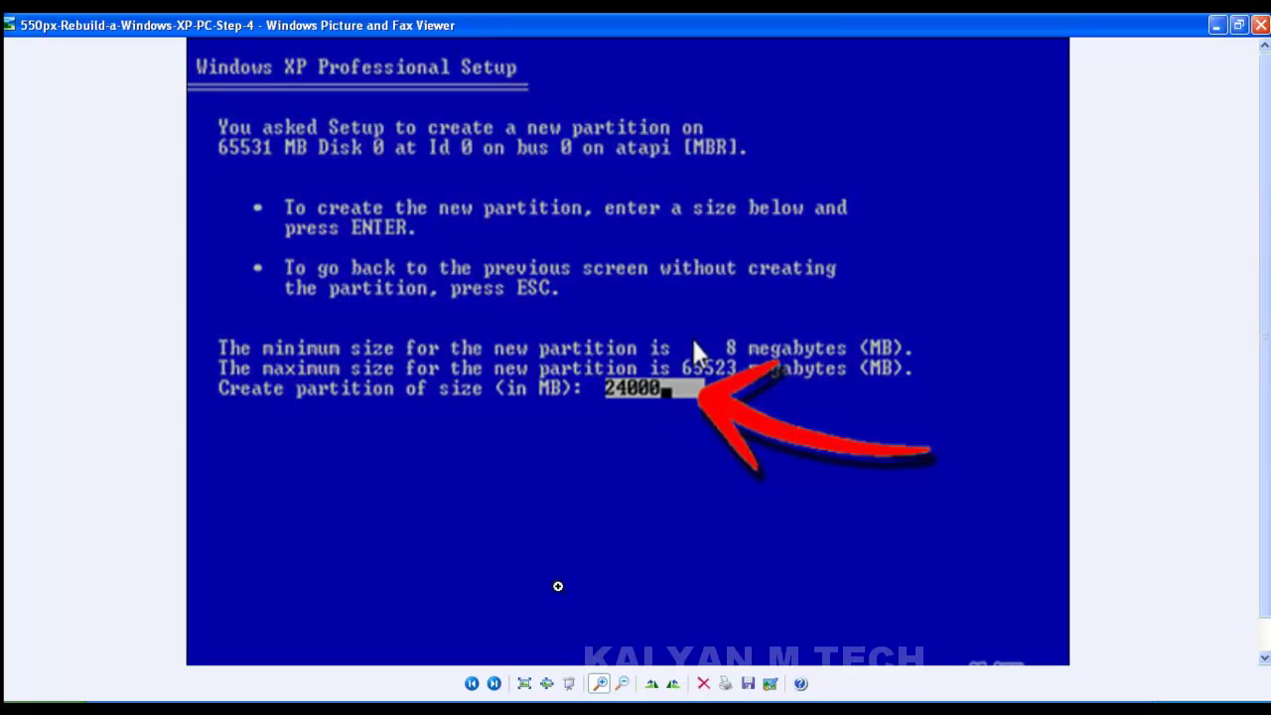
# Step: View the whole partition-size picture, close it, and minimize the part folder window
pyautogui.scroll(-1, 662, 486)
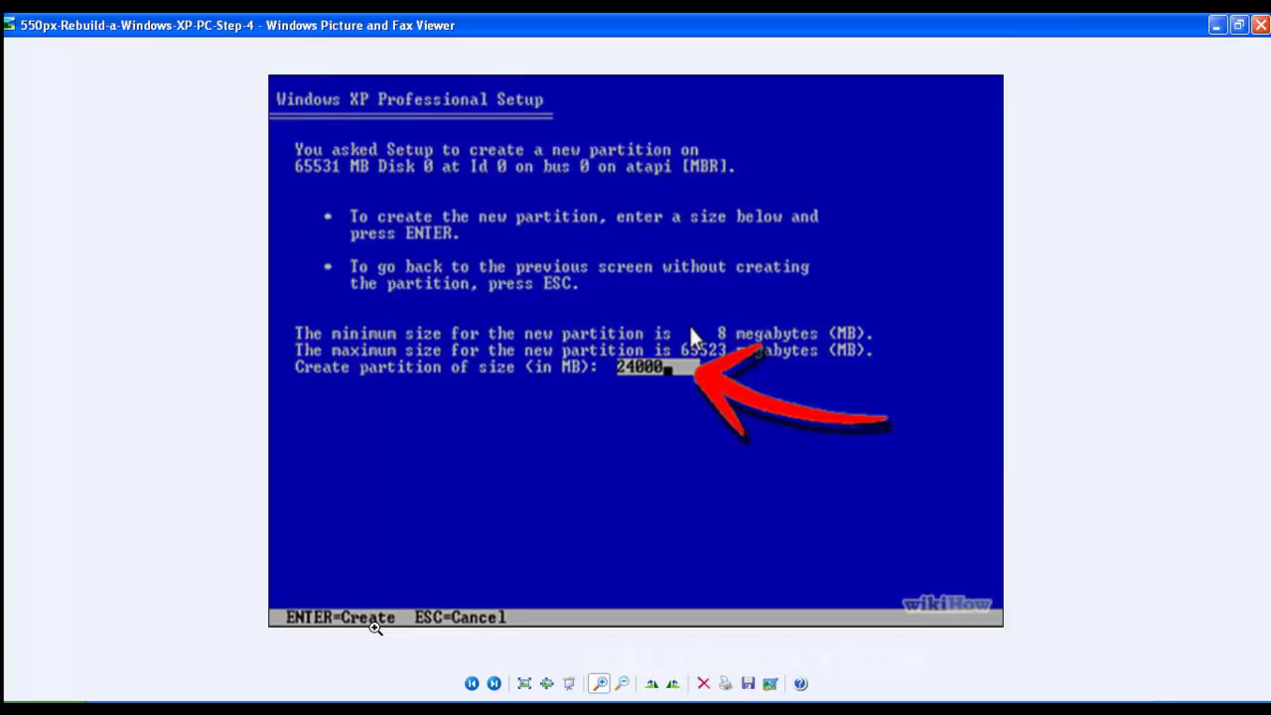
pyautogui.click(1263, 26)
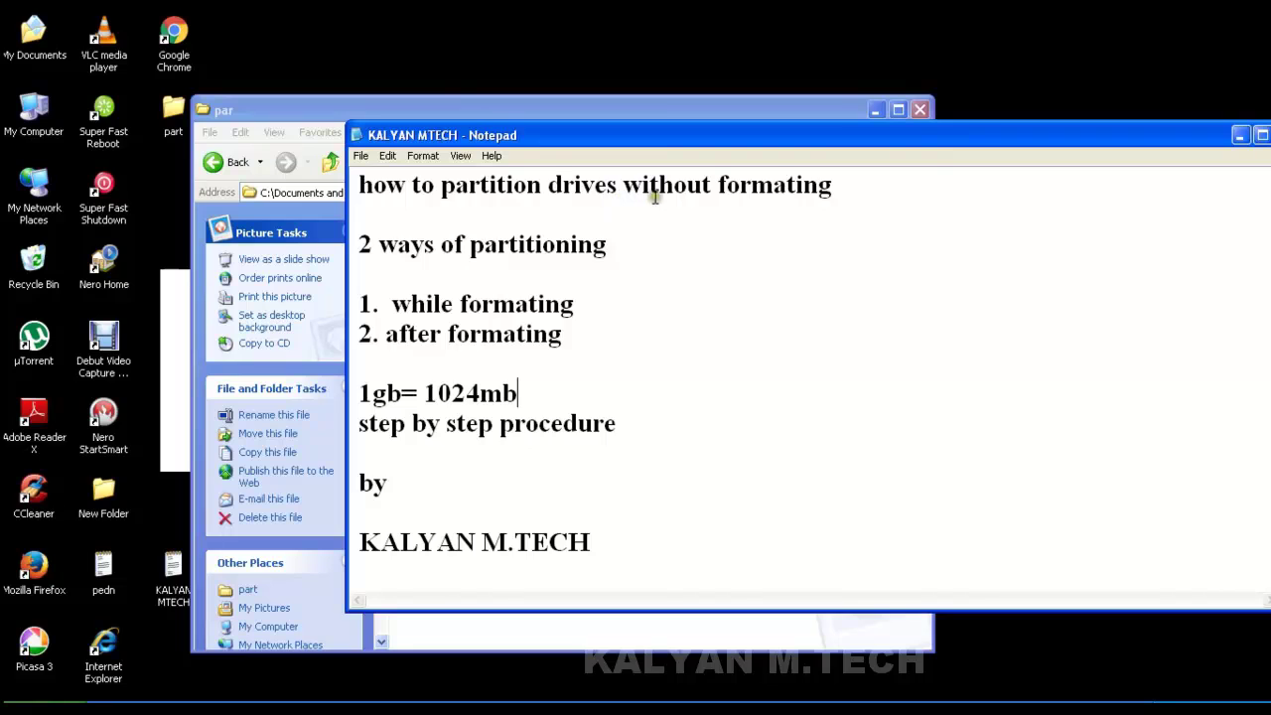
pyautogui.click(874, 109)
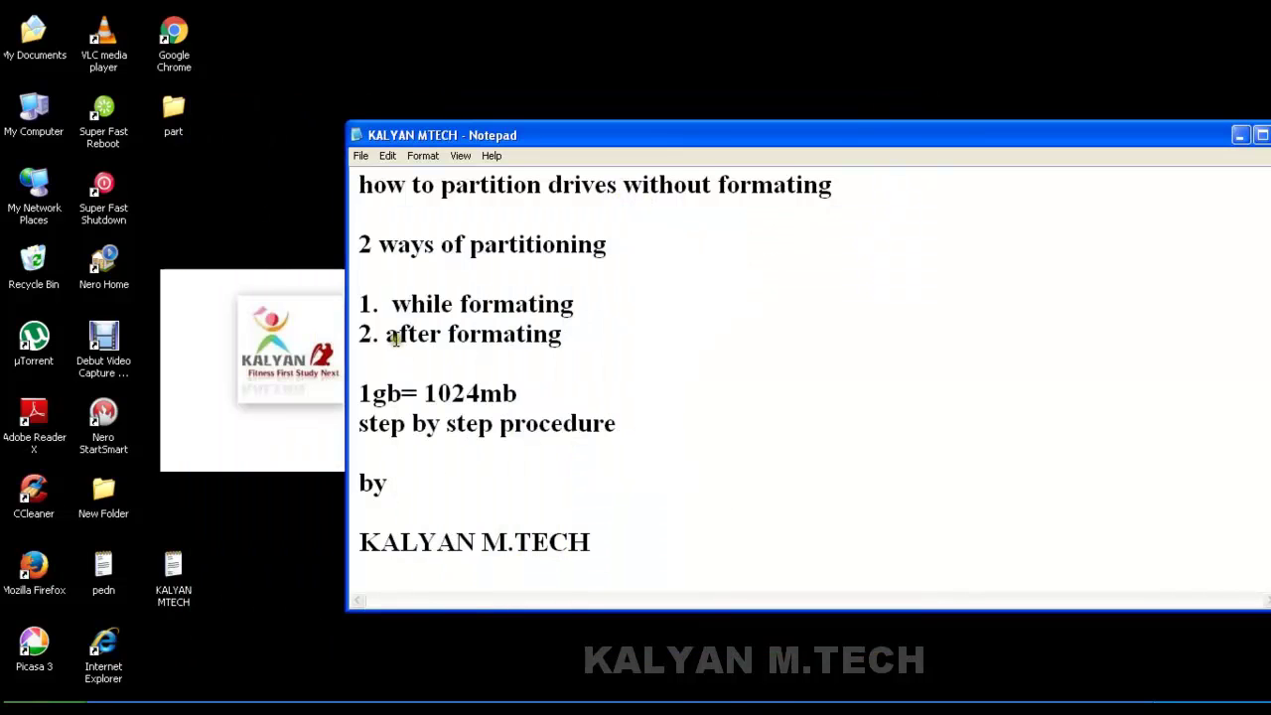
# Step: Highlight the "while formating" and "after formating" lines in the note, and minimize Notepad
pyautogui.moveTo(398, 336); pyautogui.dragTo(575, 342)
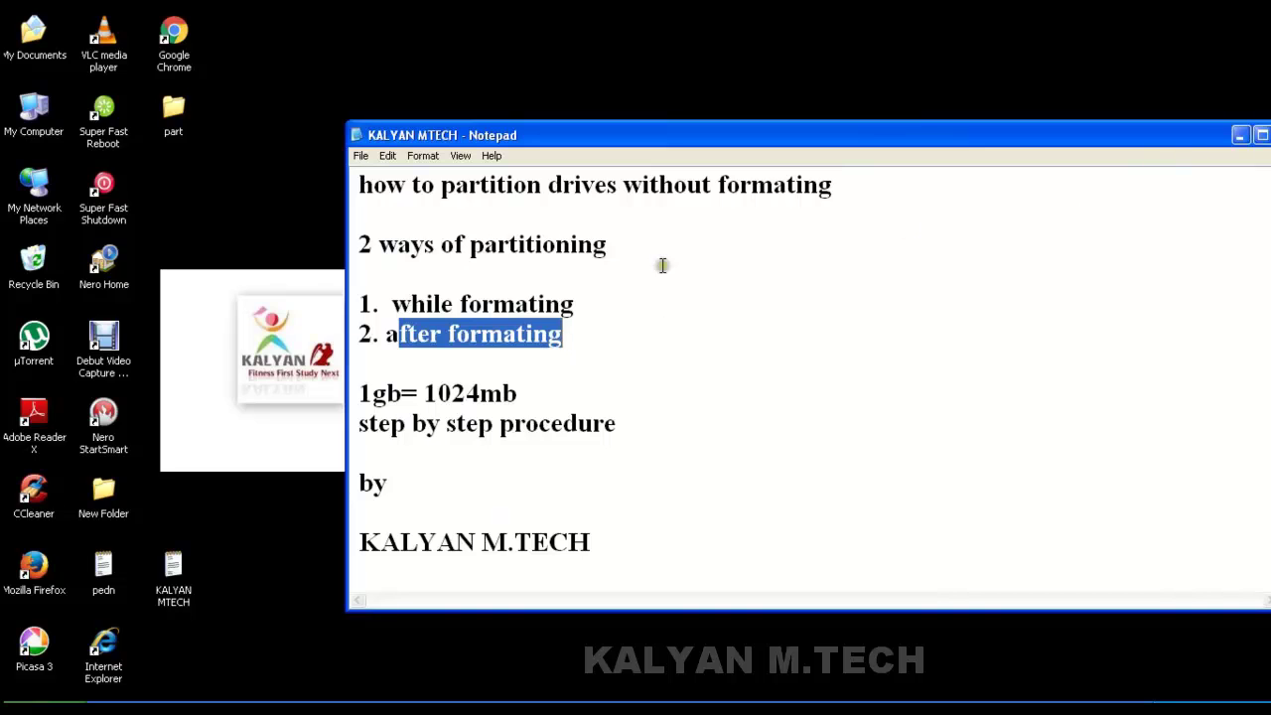
pyautogui.moveTo(411, 304); pyautogui.dragTo(584, 303)
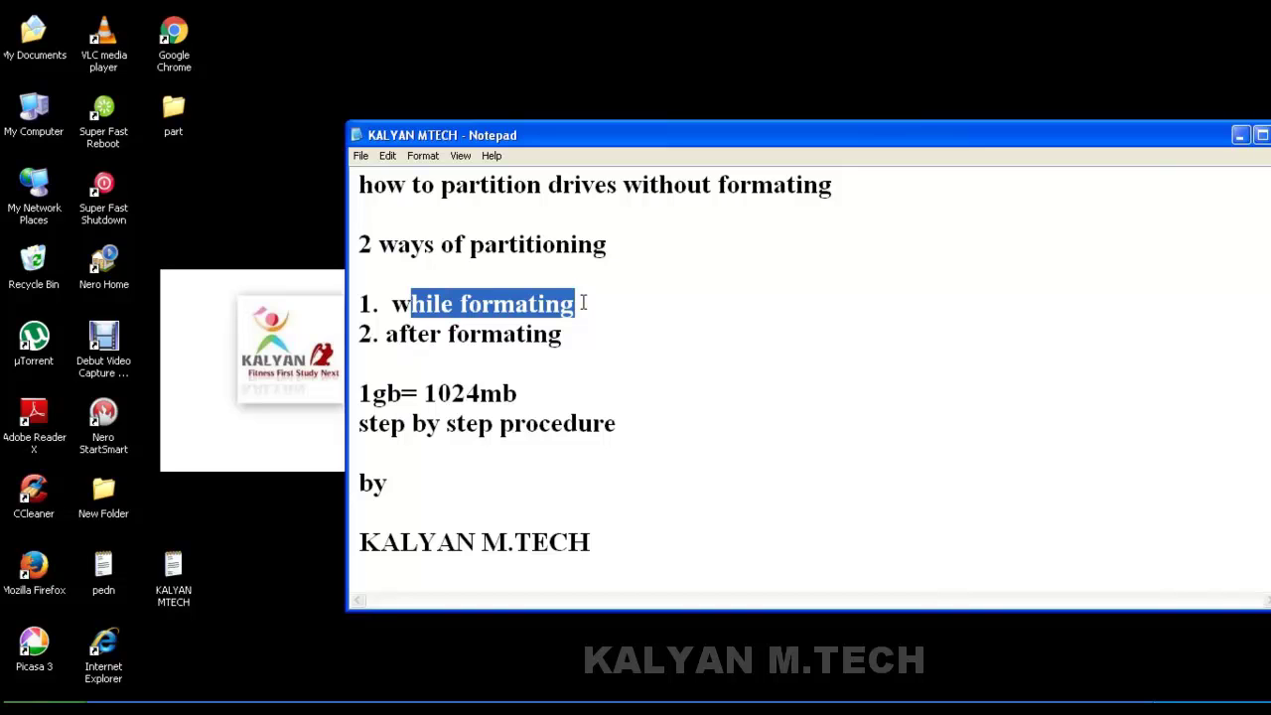
pyautogui.moveTo(399, 331); pyautogui.dragTo(570, 346)
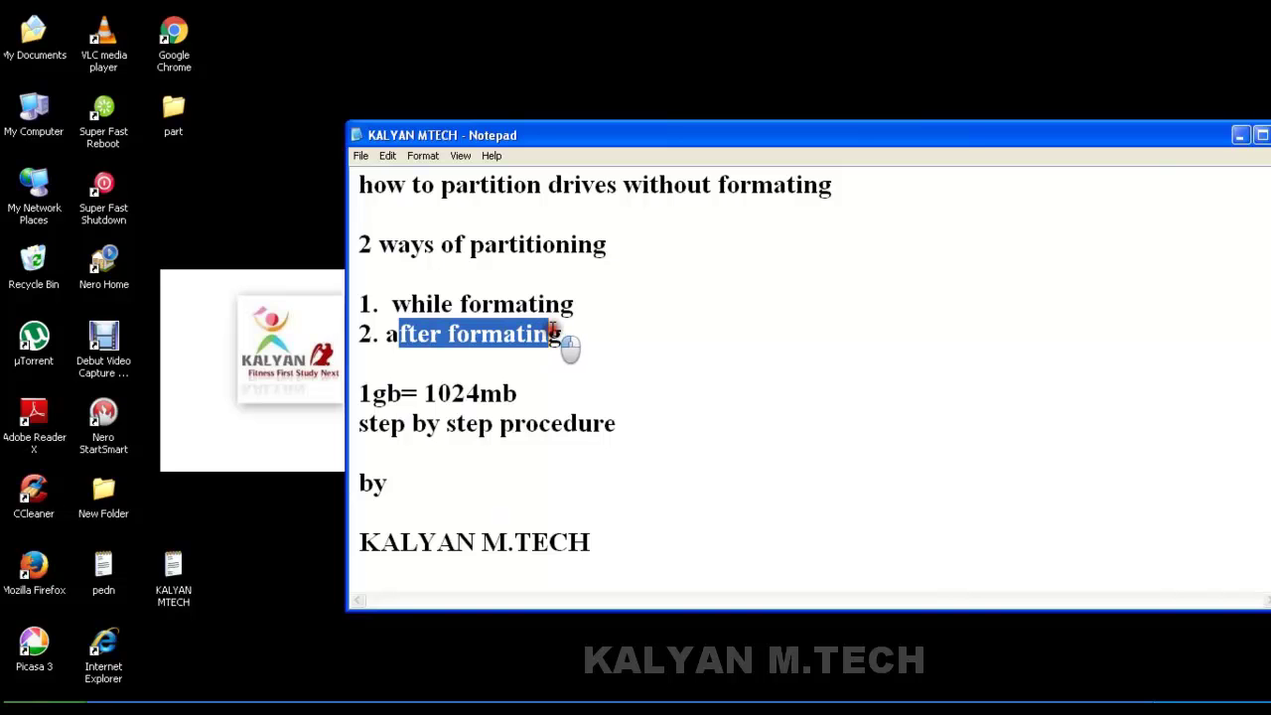
pyautogui.click(1241, 135)
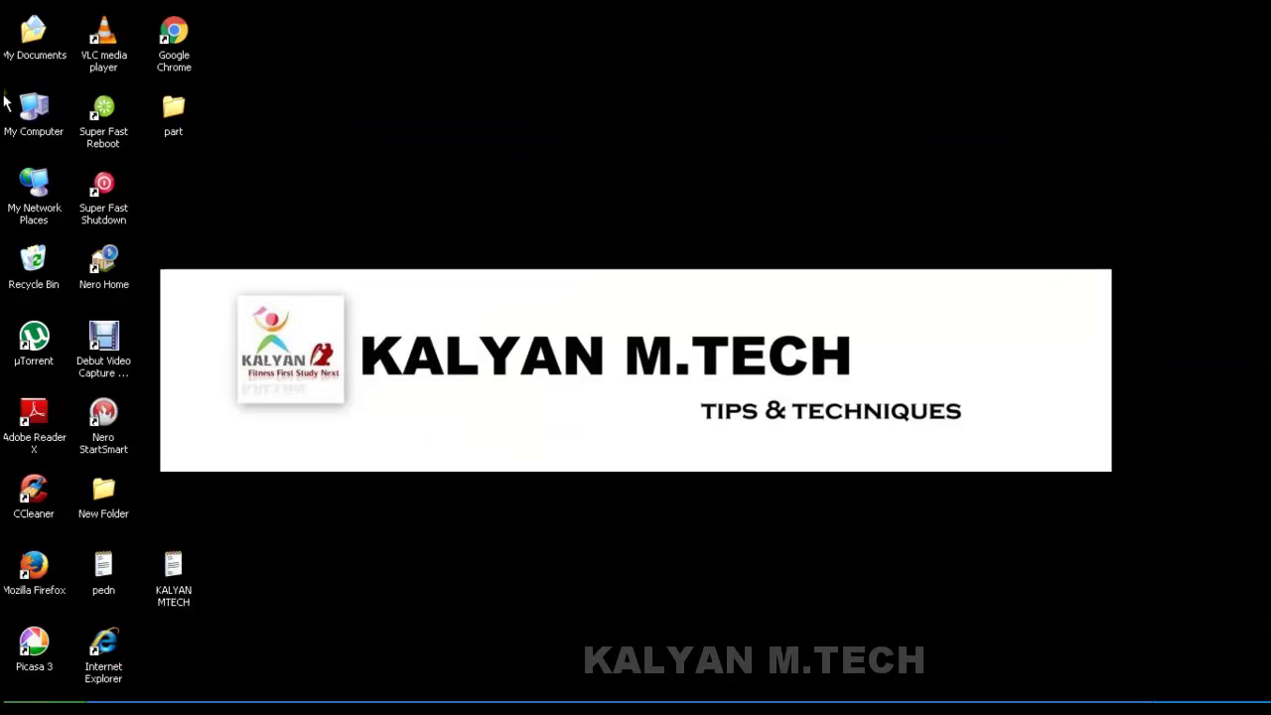
# Step: Examine the used space, free space and capacity in the properties of Local Disk (D:) from My Computer
pyautogui.doubleClick(57, 137)
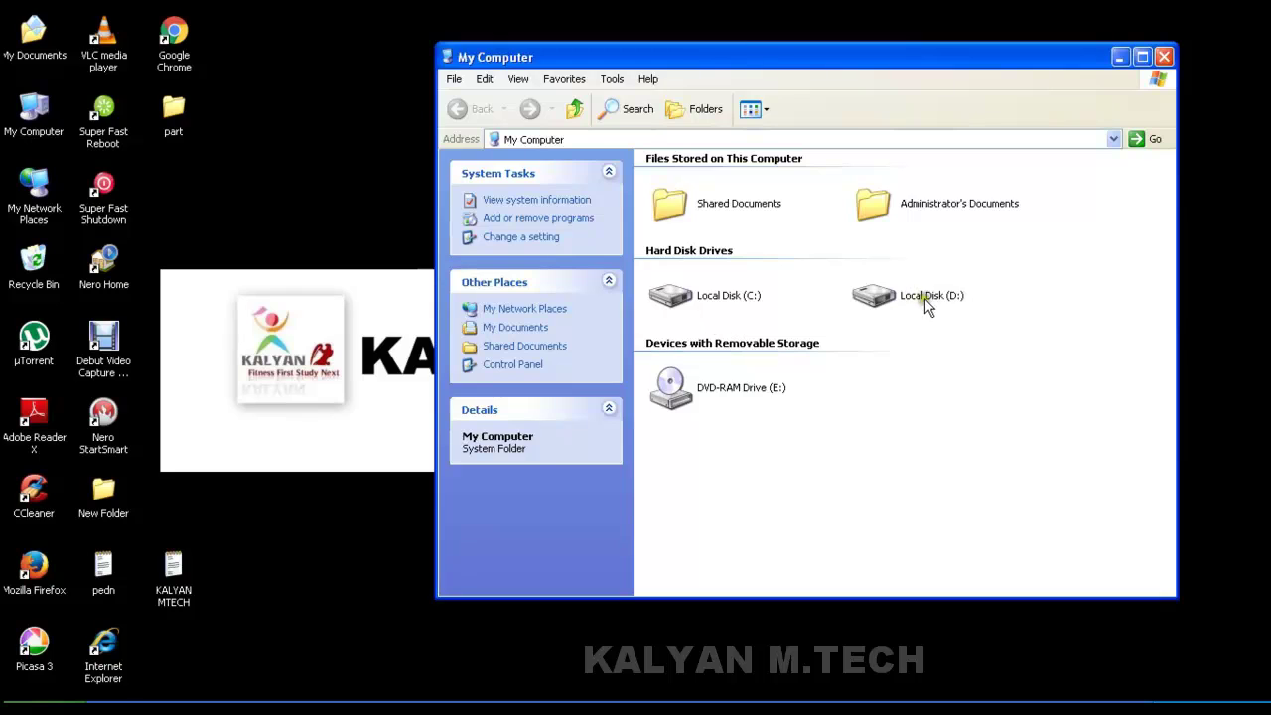
pyautogui.rightClick(925, 306)
pyautogui.click(980, 566)
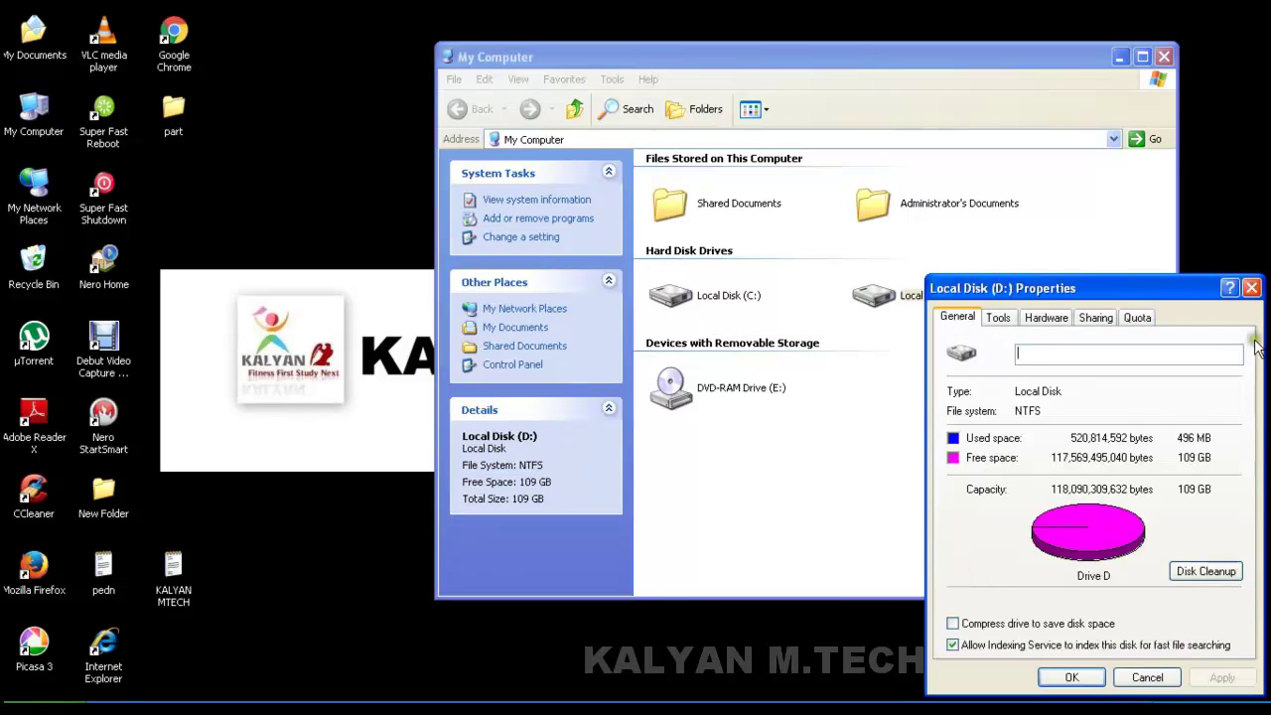
pyautogui.moveTo(1142, 293); pyautogui.dragTo(930, 226)
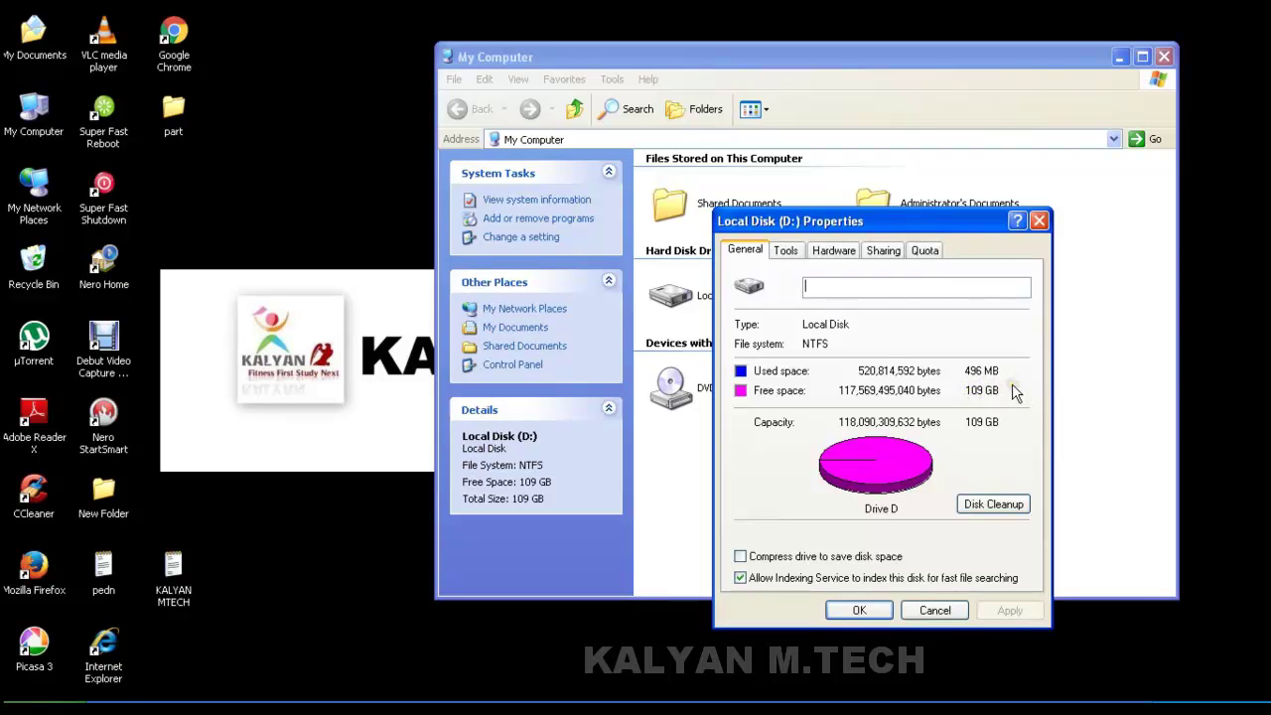
pyautogui.moveTo(872, 222); pyautogui.dragTo(586, 142)
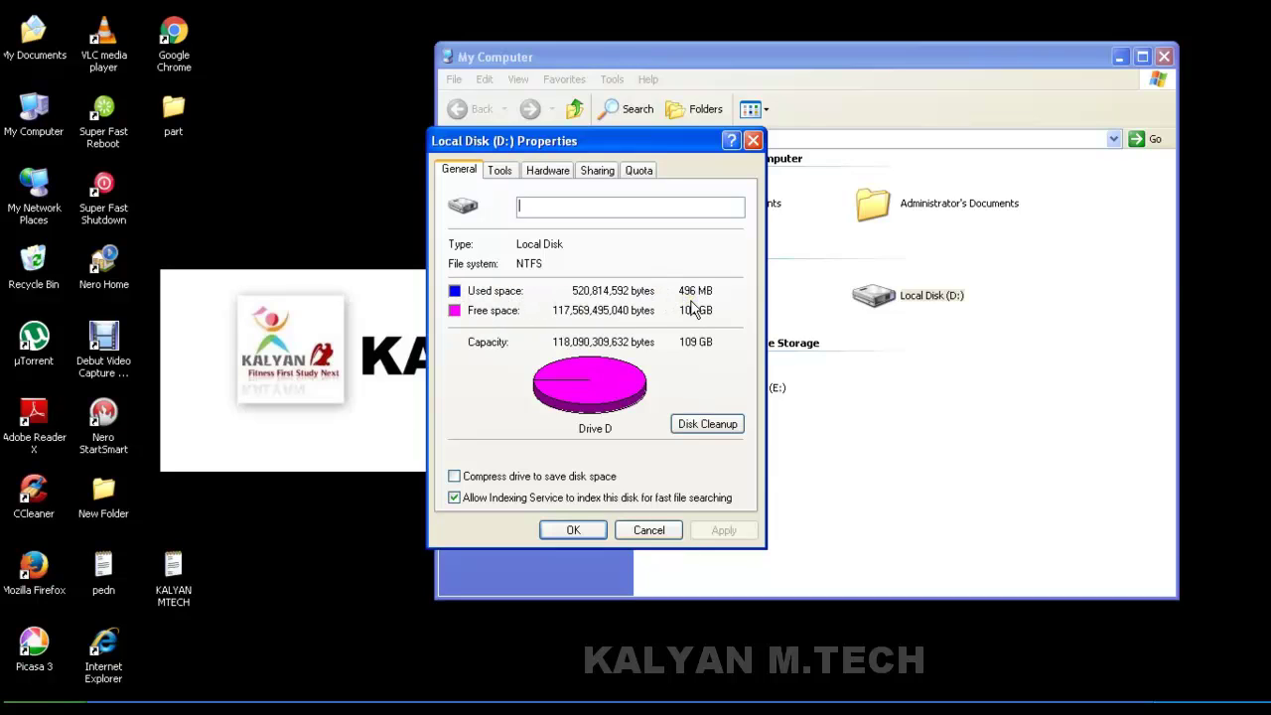
pyautogui.click(753, 140)
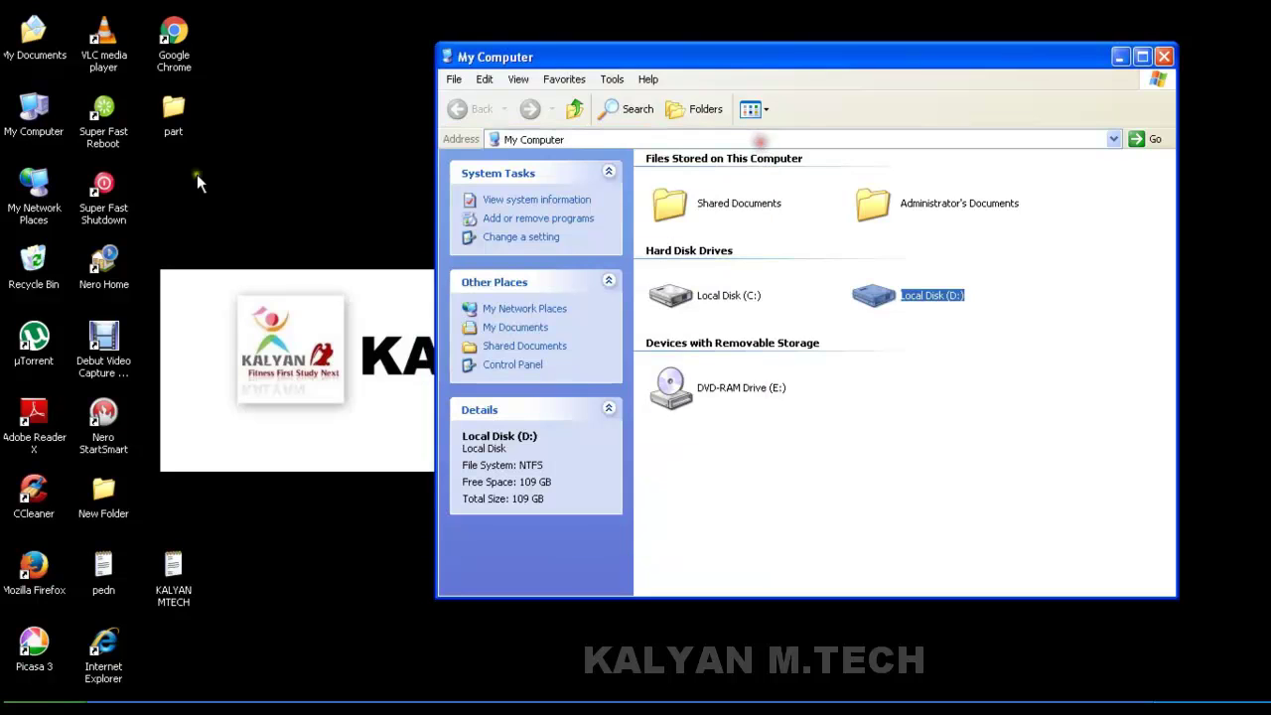
# Step: Look into the part folder and close it, and open New Folder on the desktop to find the storage device pictures
pyautogui.doubleClick(177, 115)
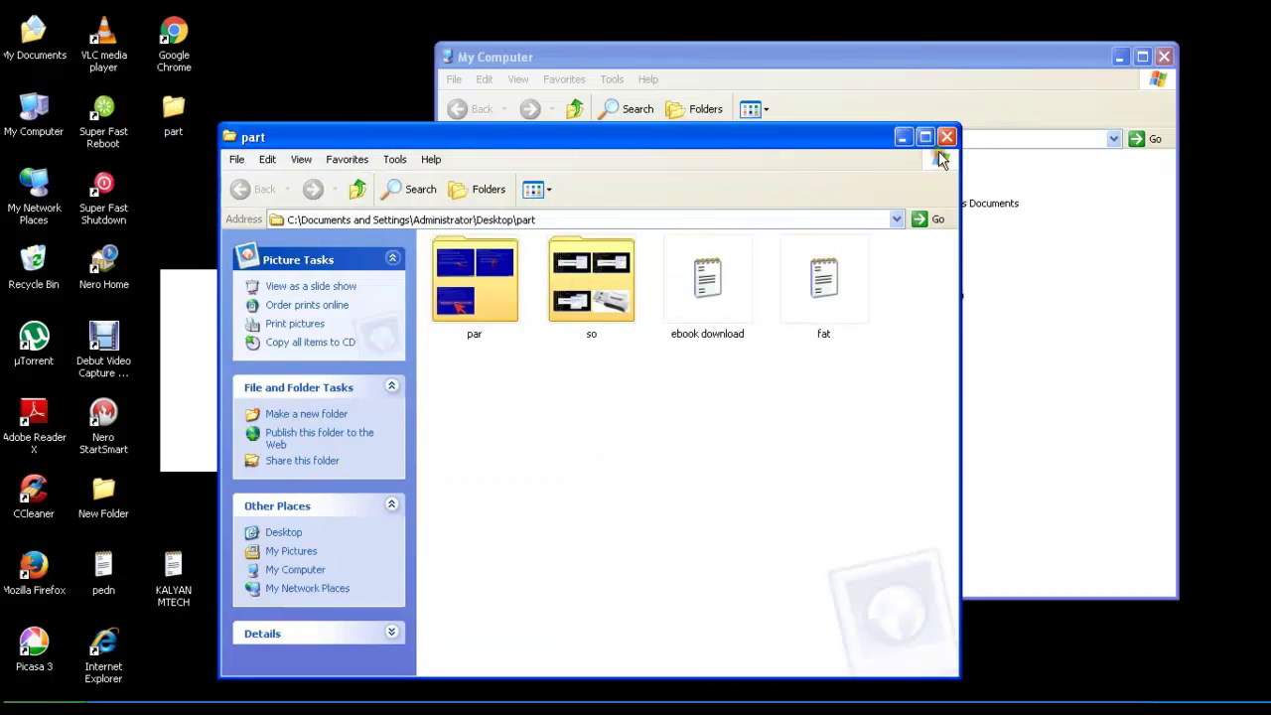
pyautogui.click(947, 136)
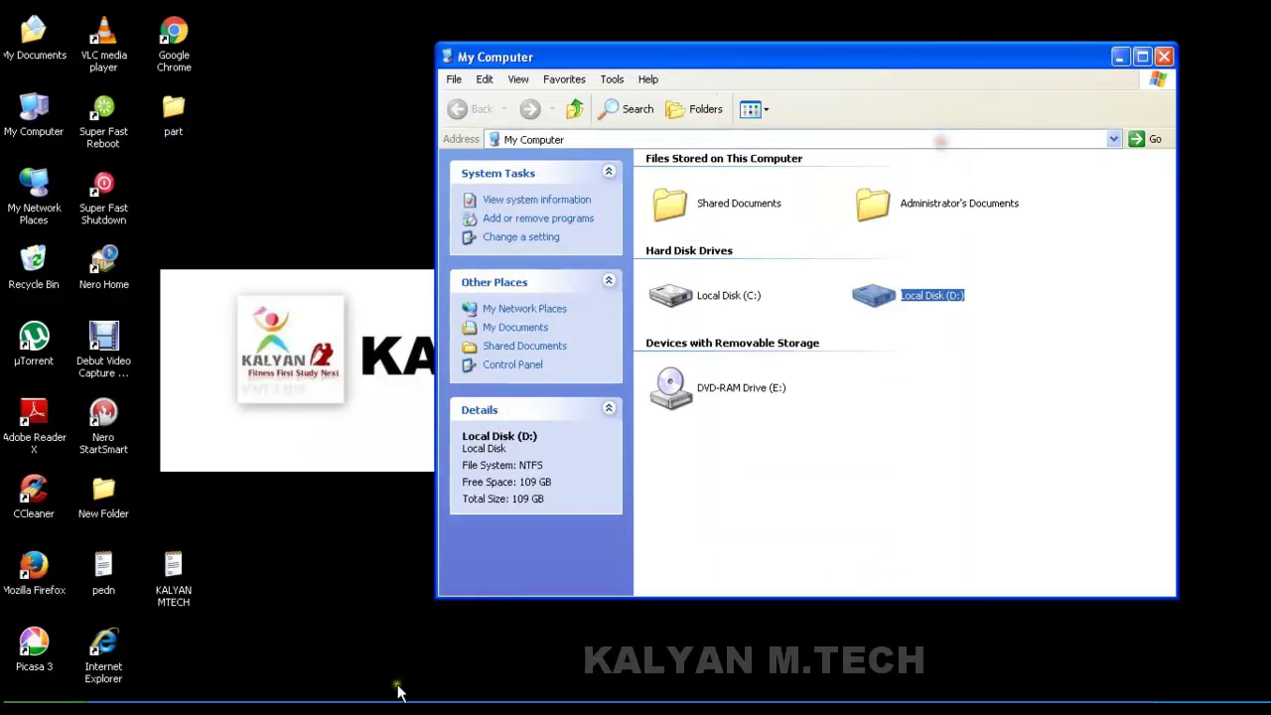
pyautogui.doubleClick(118, 517)
pyautogui.click(545, 204)
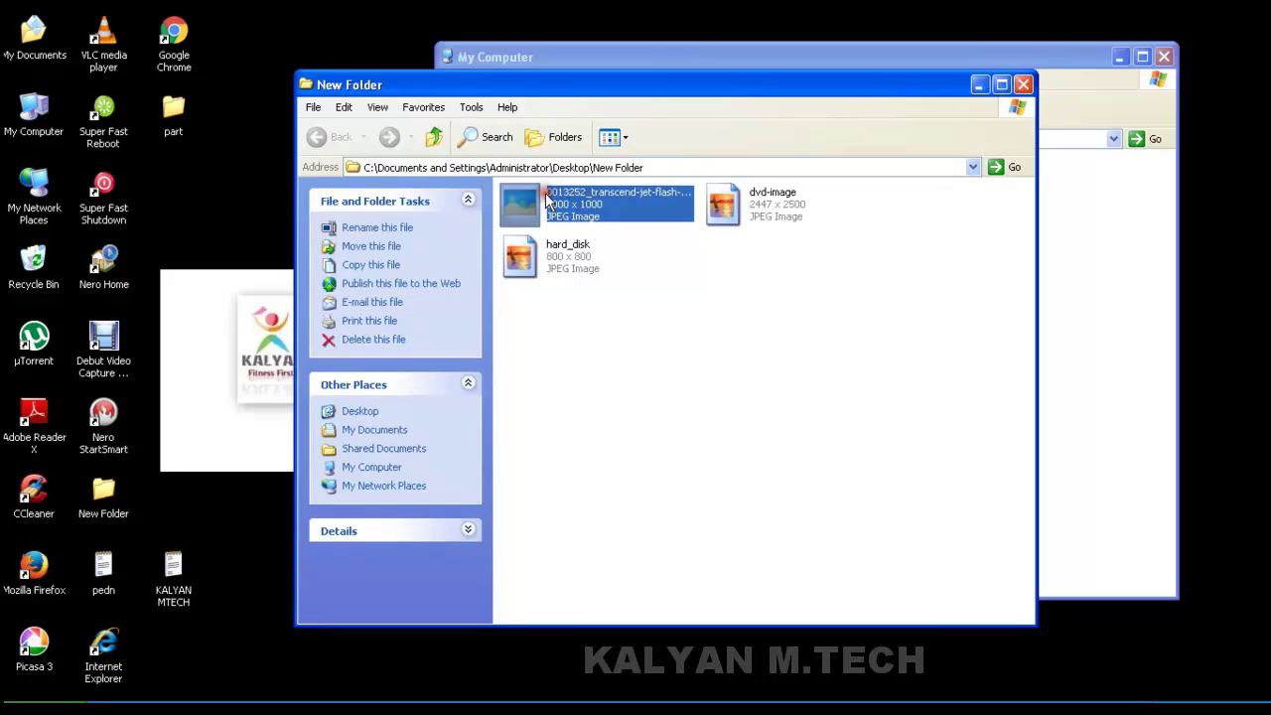
pyautogui.click(649, 440)
pyautogui.rightClick(585, 209)
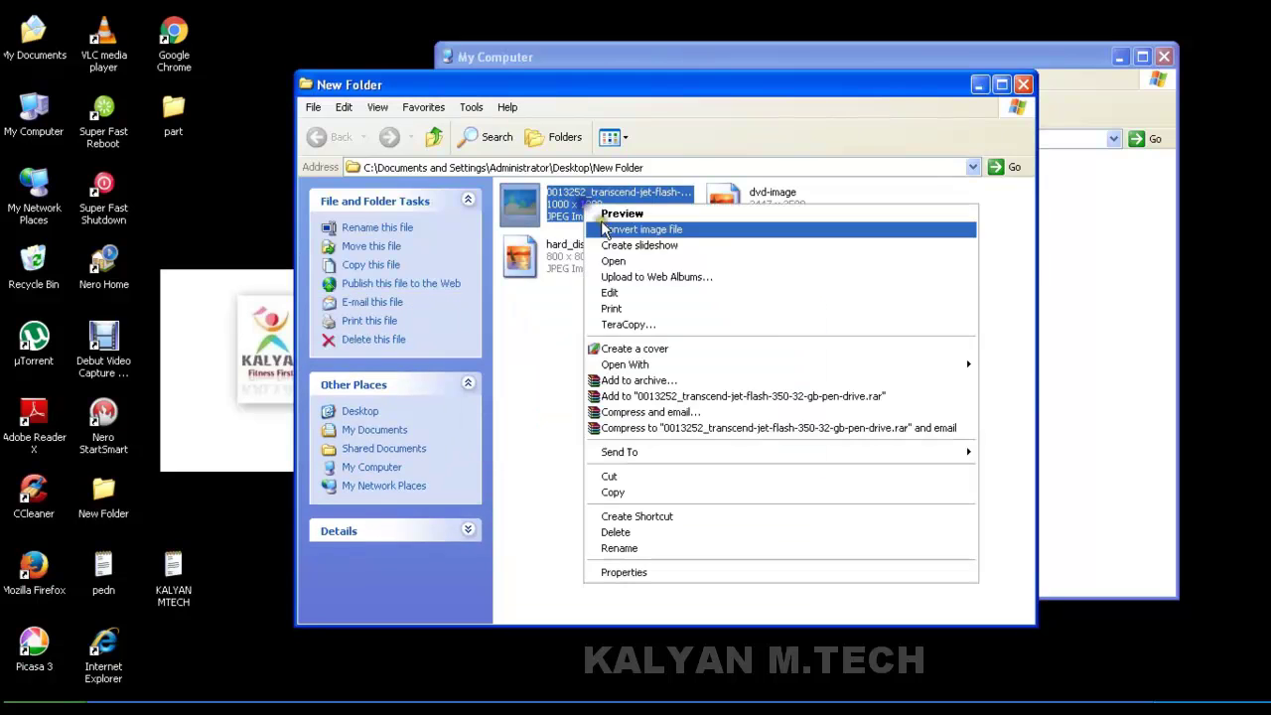
pyautogui.click(864, 380)
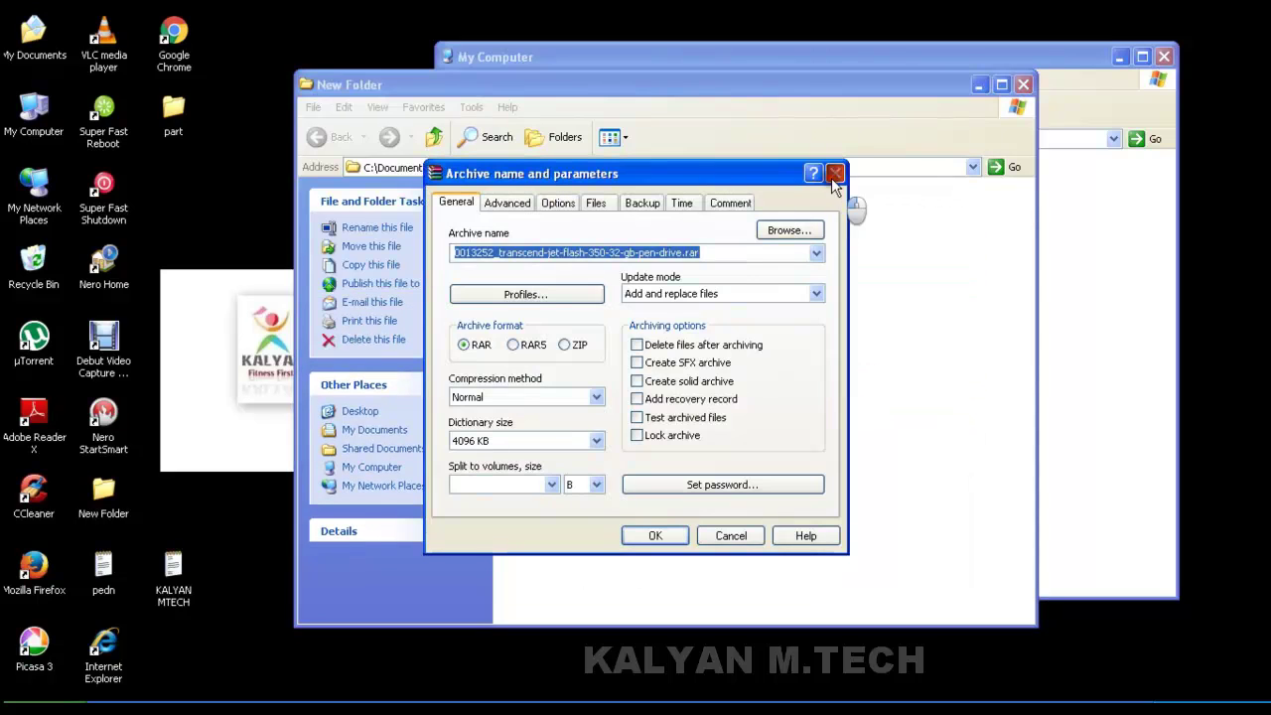
pyautogui.click(834, 174)
# Step: Open the Transcend pen drive picture with Windows Picture and Fax Viewer and advance through the DVD and hard disk pictures
pyautogui.rightClick(608, 214)
pyautogui.click(882, 376)
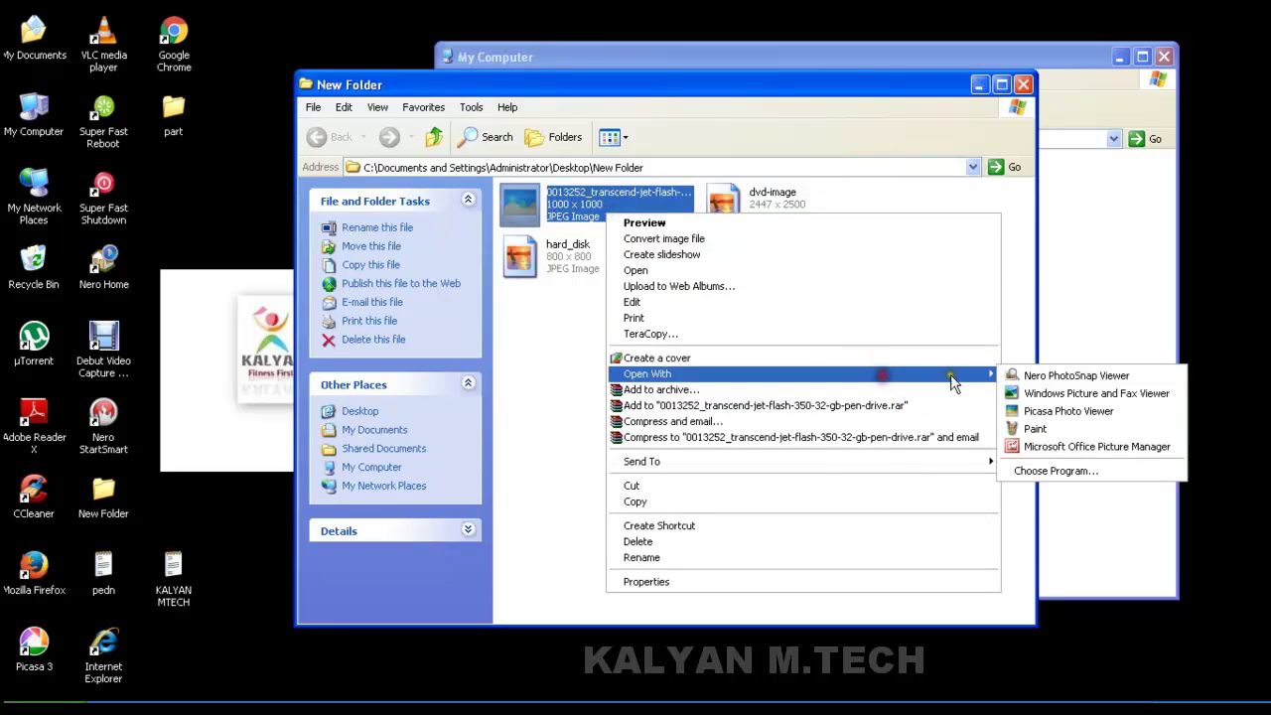
pyautogui.click(1016, 392)
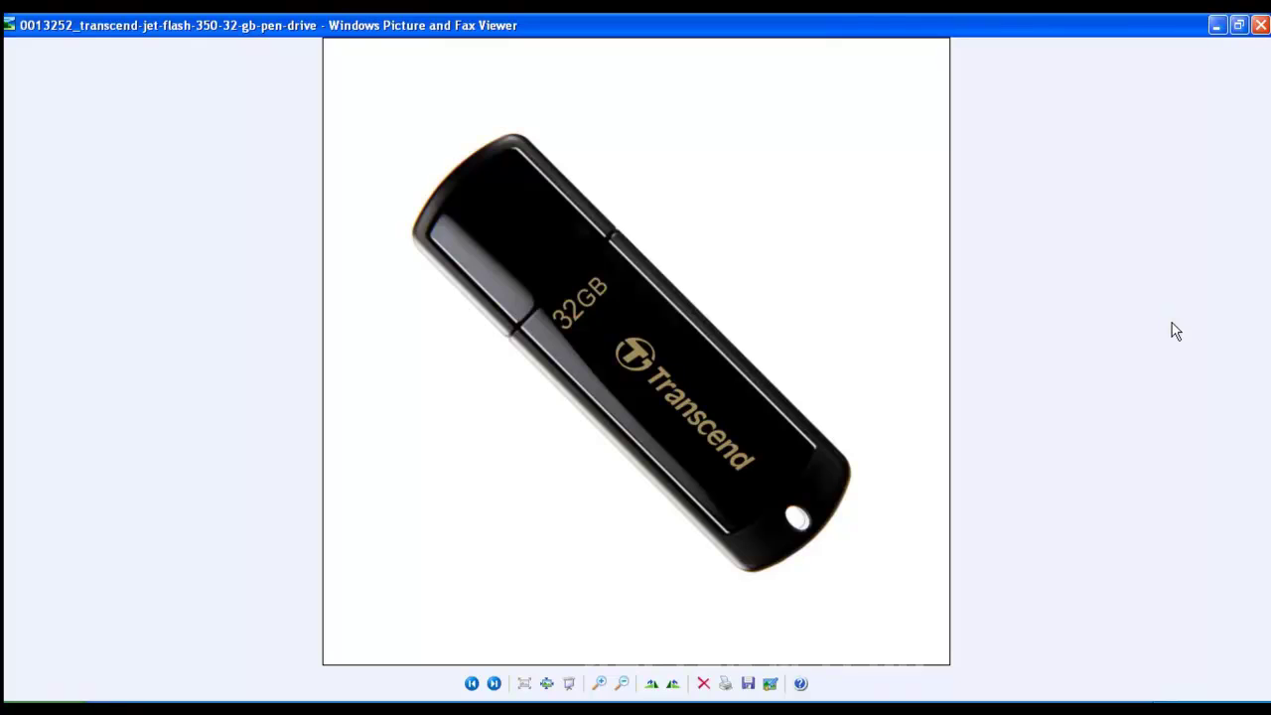
pyautogui.press('Right')
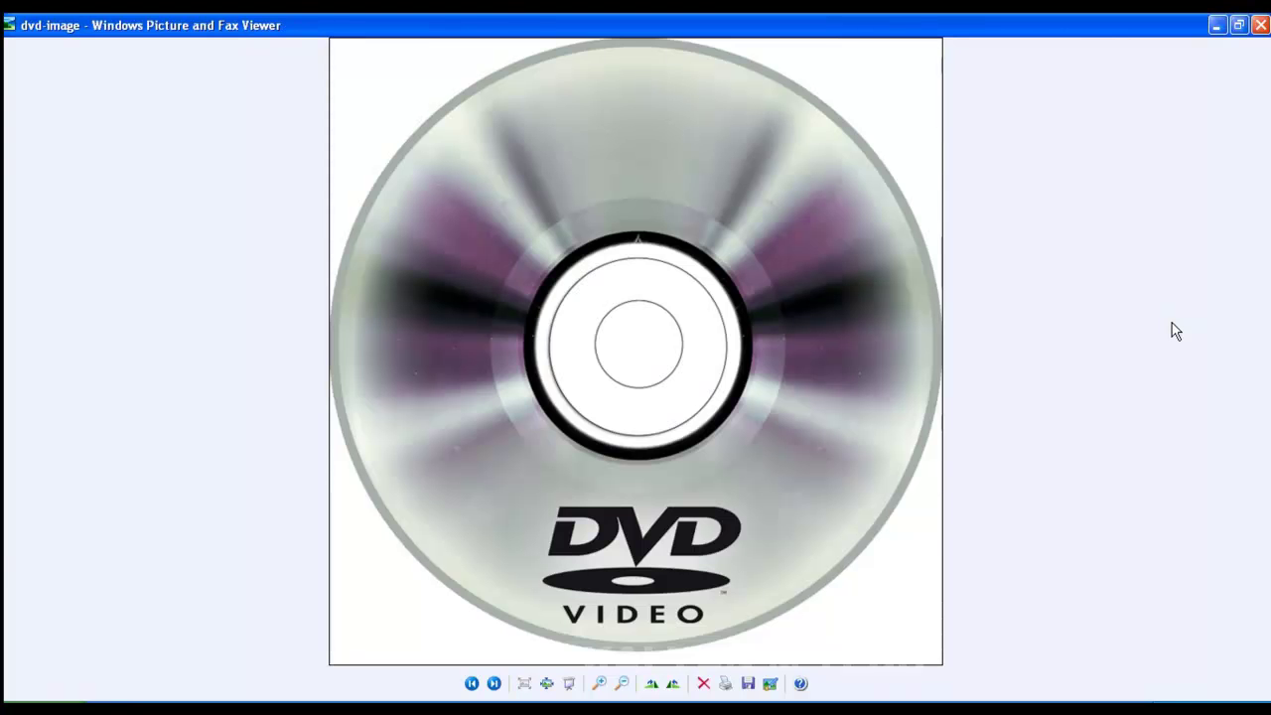
pyautogui.press('Right')
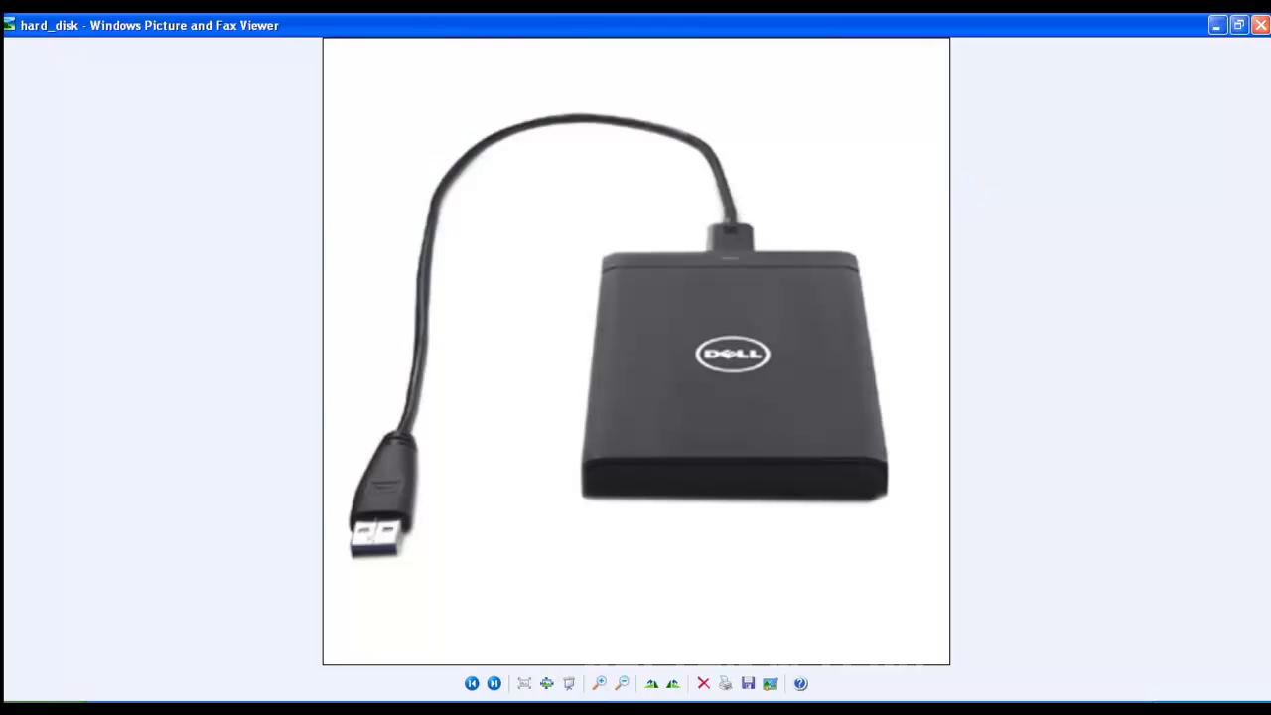
# Step: Go through the pen drive, DVD and hard disk pictures again, and close the viewer and the New Folder window
pyautogui.click(1263, 25)
pyautogui.moveTo(1265, 25); pyautogui.dragTo(1058, 272)
pyautogui.press('Right')
pyautogui.press('Right')
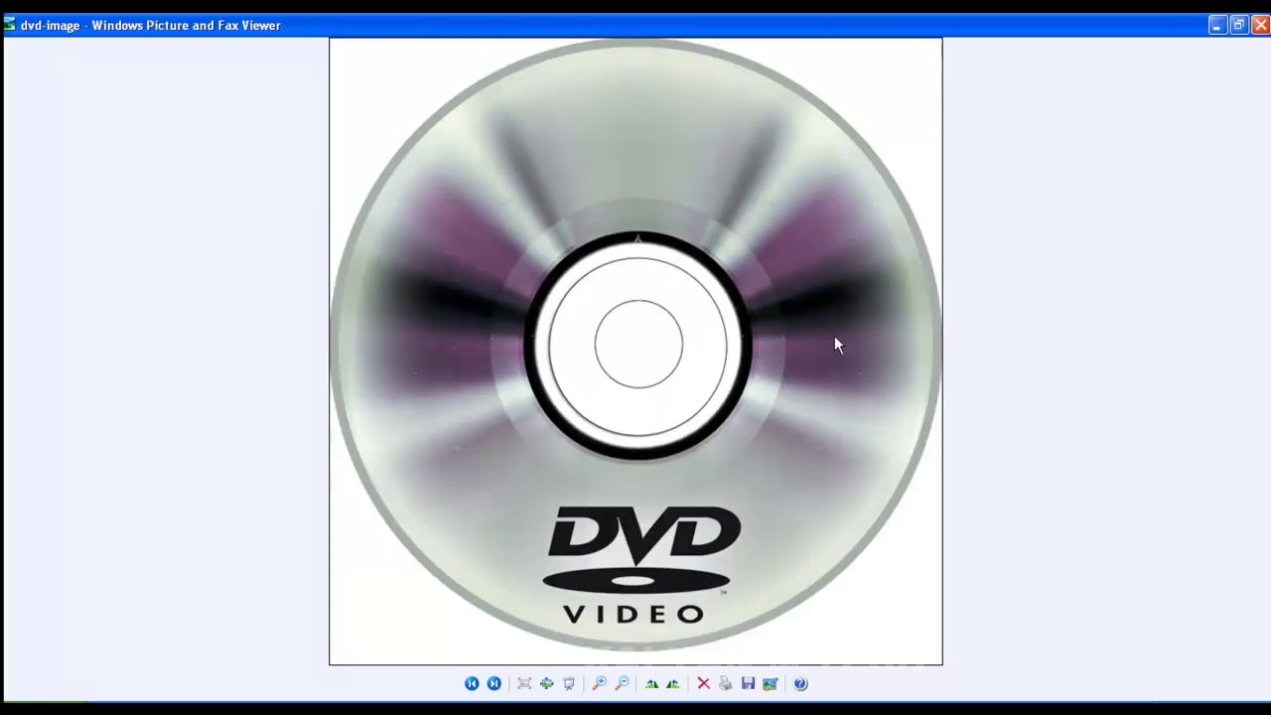
pyautogui.press('Right')
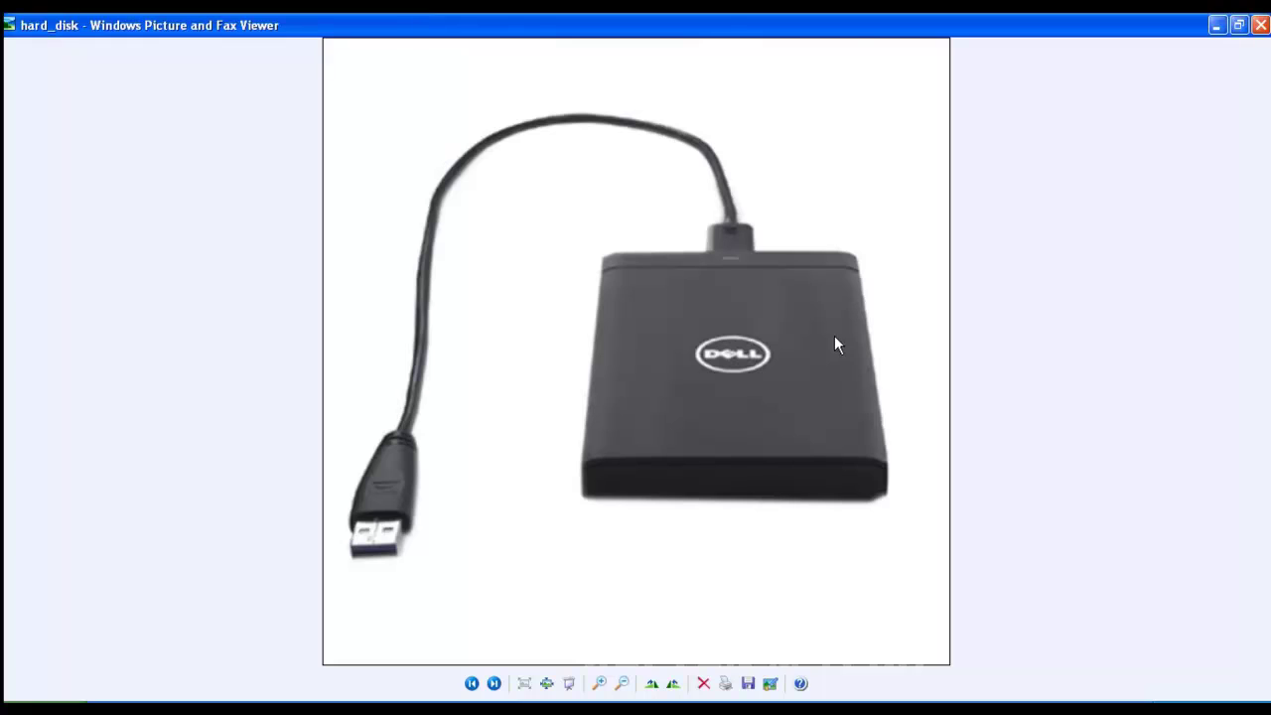
pyautogui.press('Right')
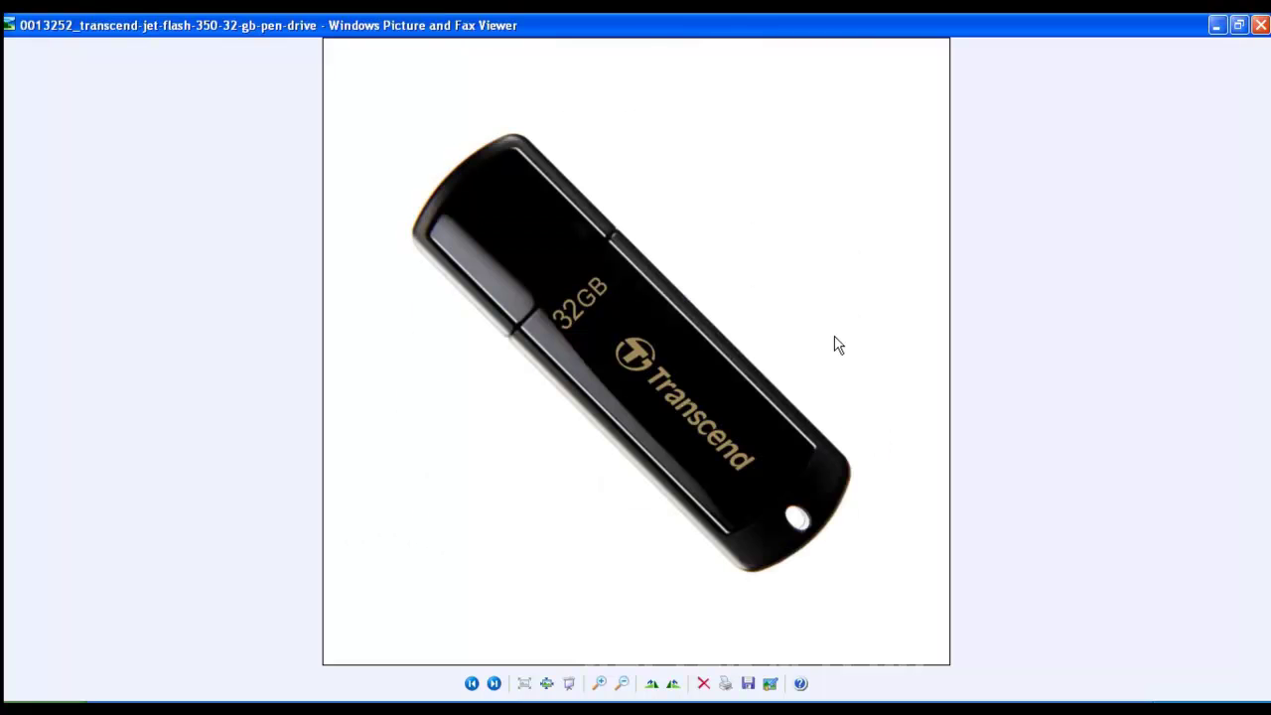
pyautogui.click(1262, 23)
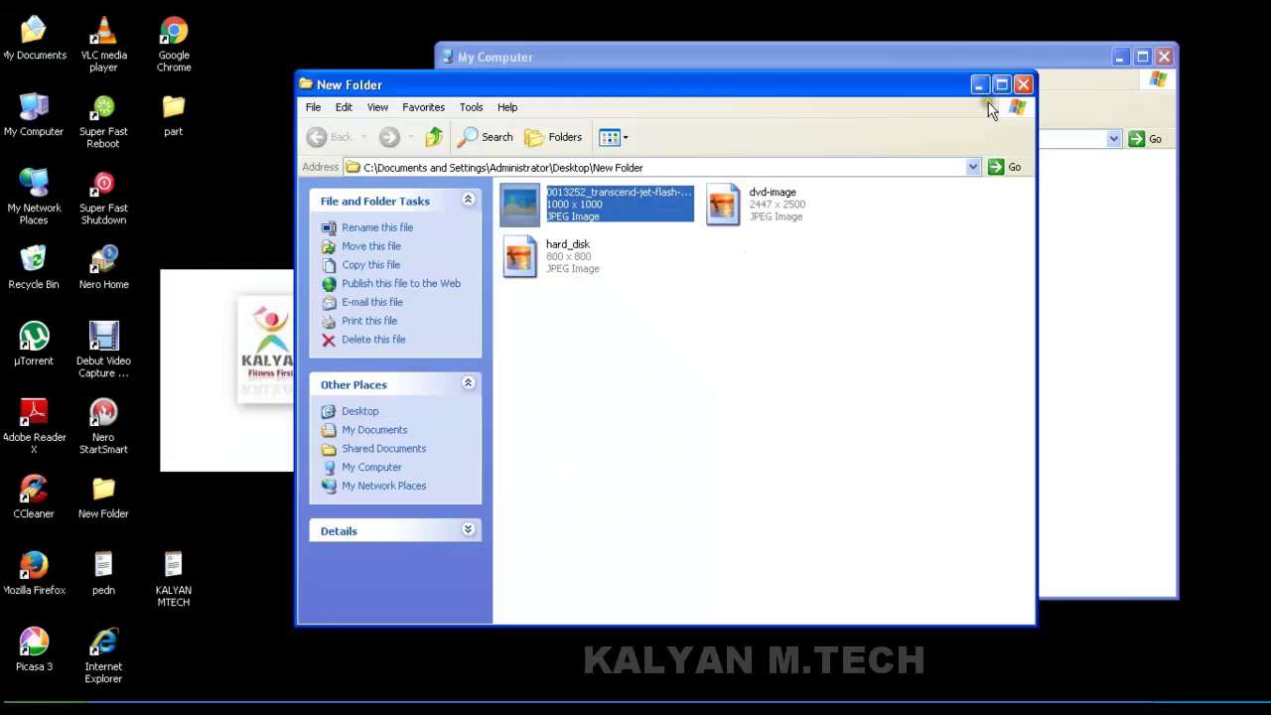
pyautogui.click(1024, 85)
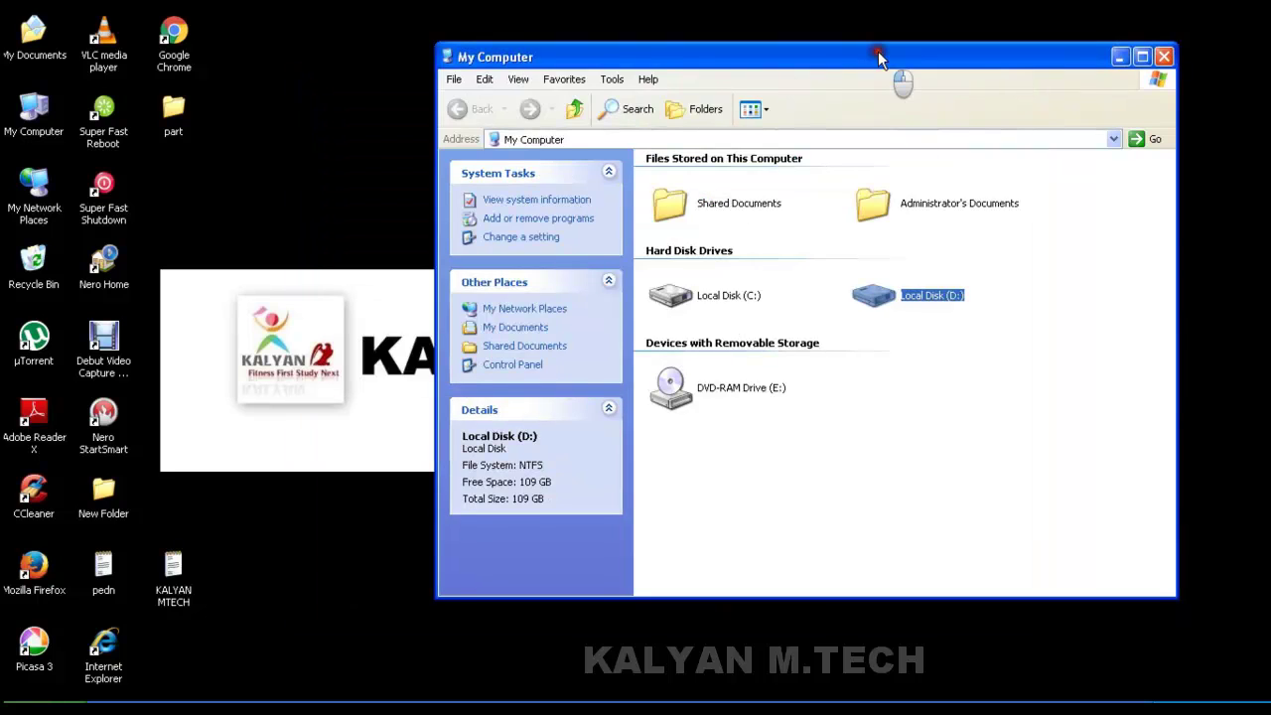
# Step: Check the size of New Folder on Local Disk (D:) in its properties, and return to My Computer
pyautogui.moveTo(878, 54); pyautogui.dragTo(813, 47)
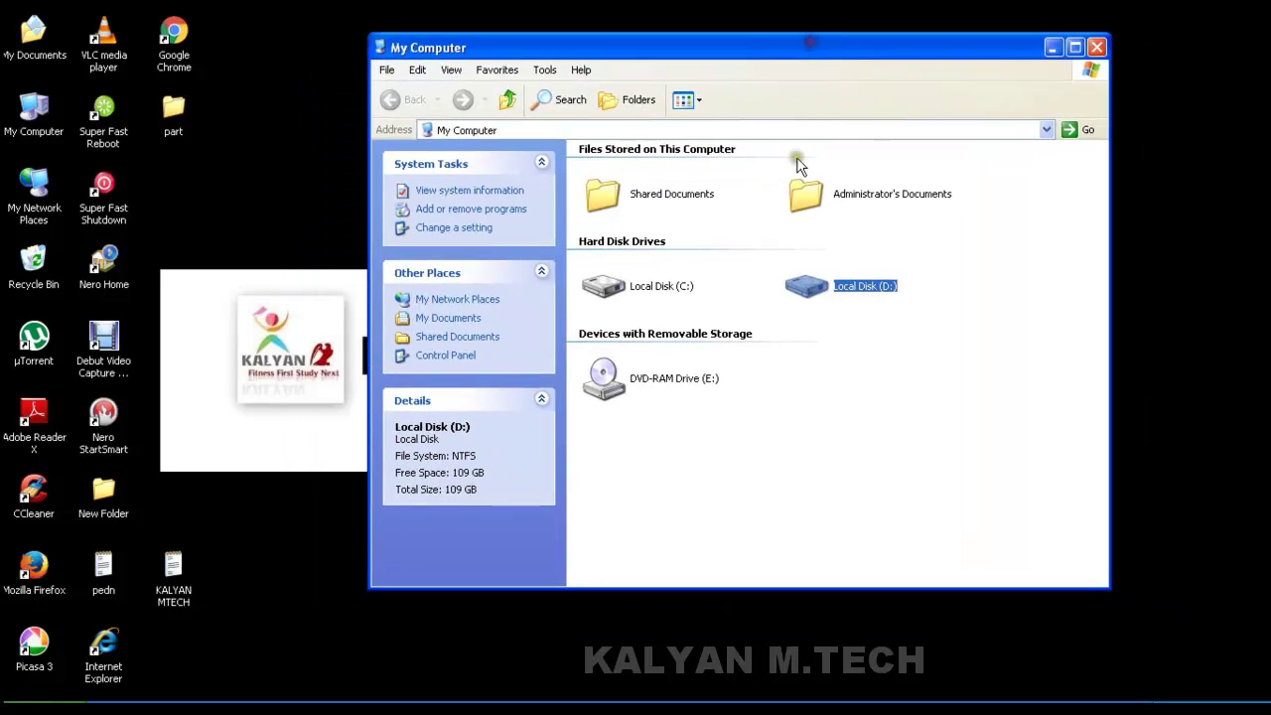
pyautogui.doubleClick(832, 292)
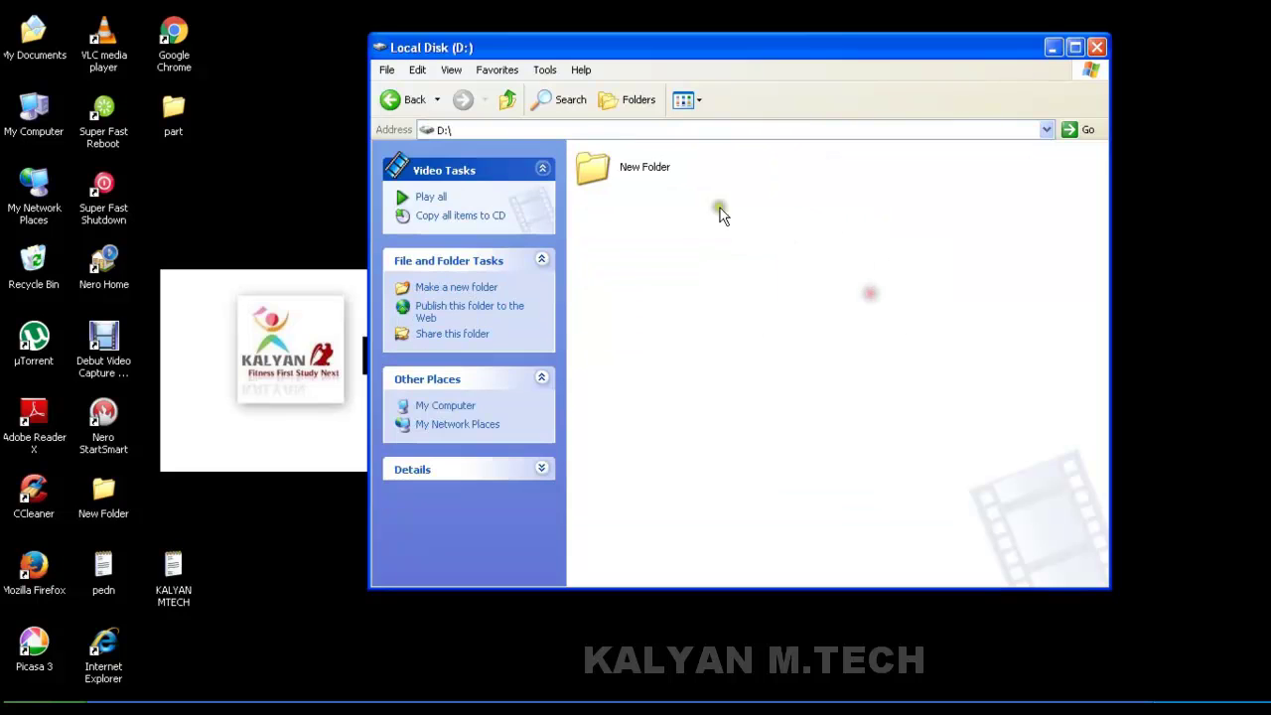
pyautogui.click(611, 171)
pyautogui.rightClick(611, 171)
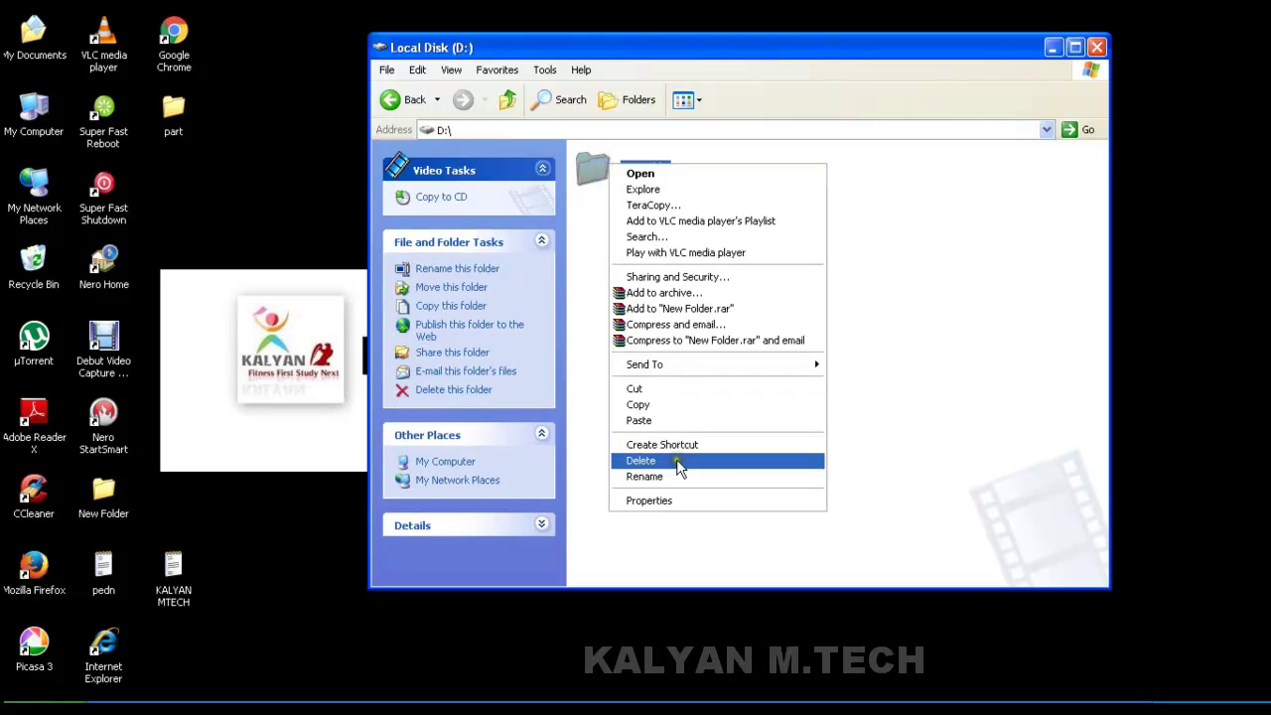
pyautogui.click(669, 498)
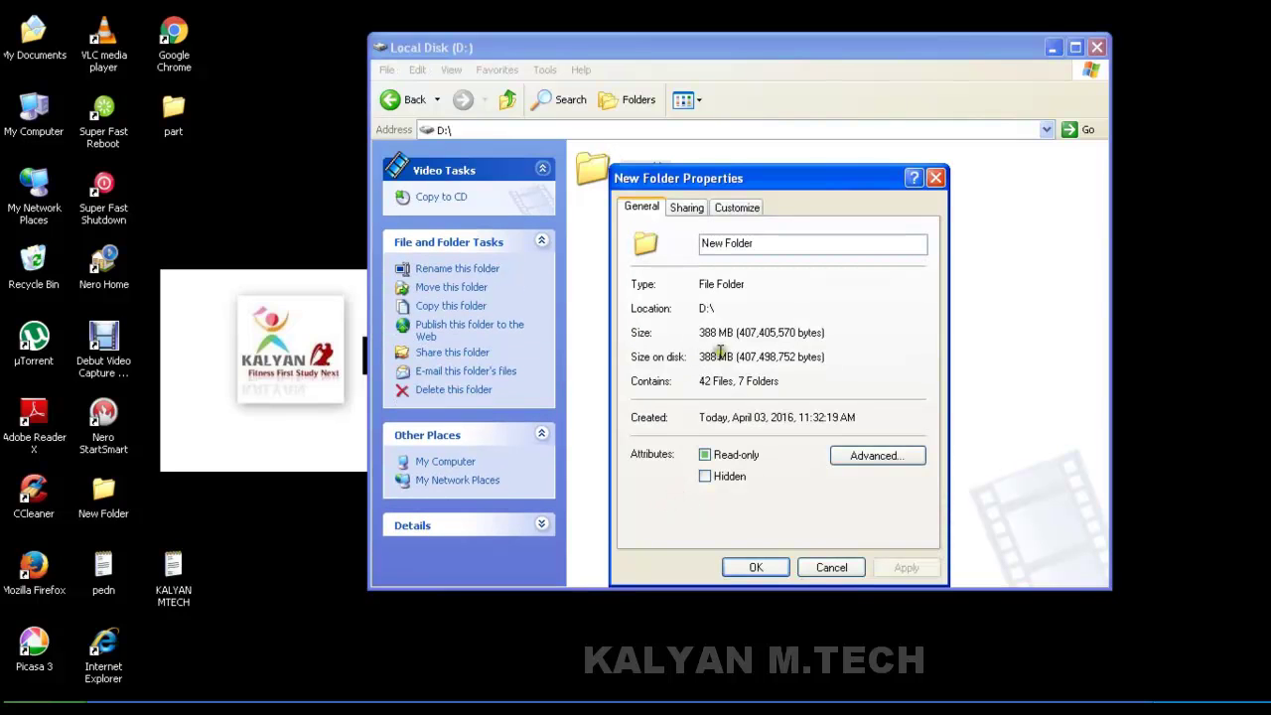
pyautogui.click(931, 179)
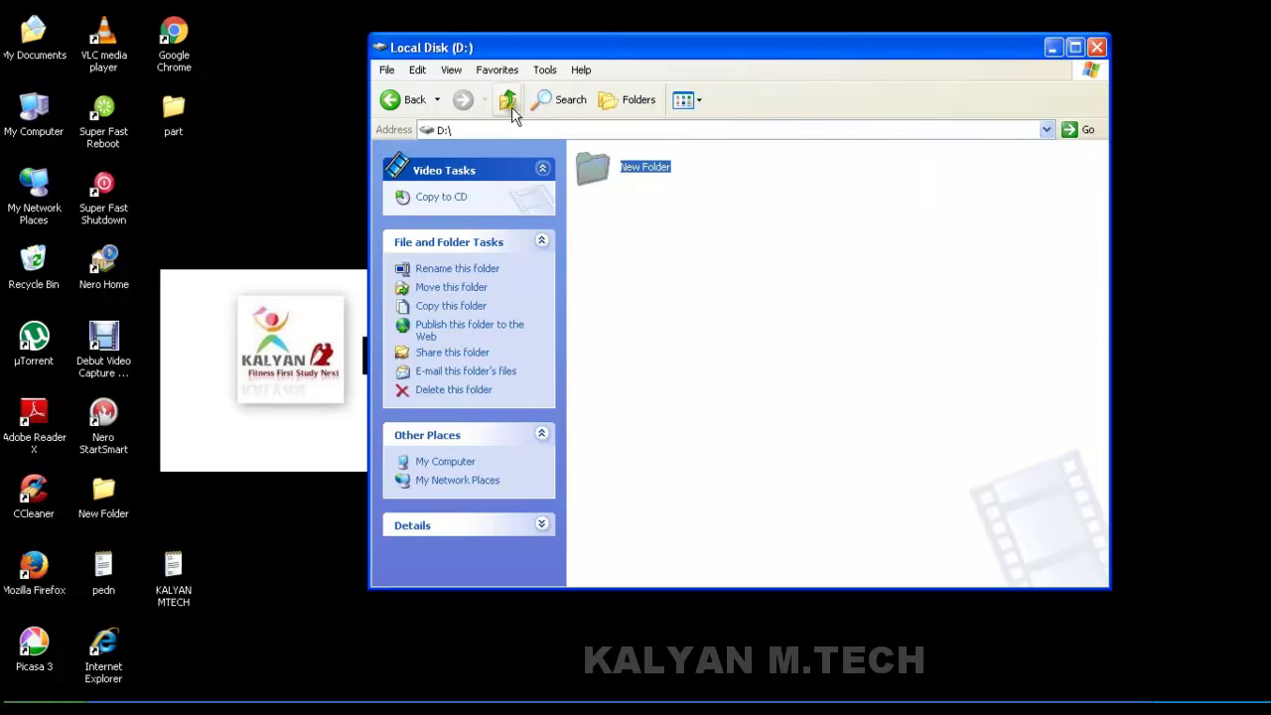
pyautogui.click(508, 100)
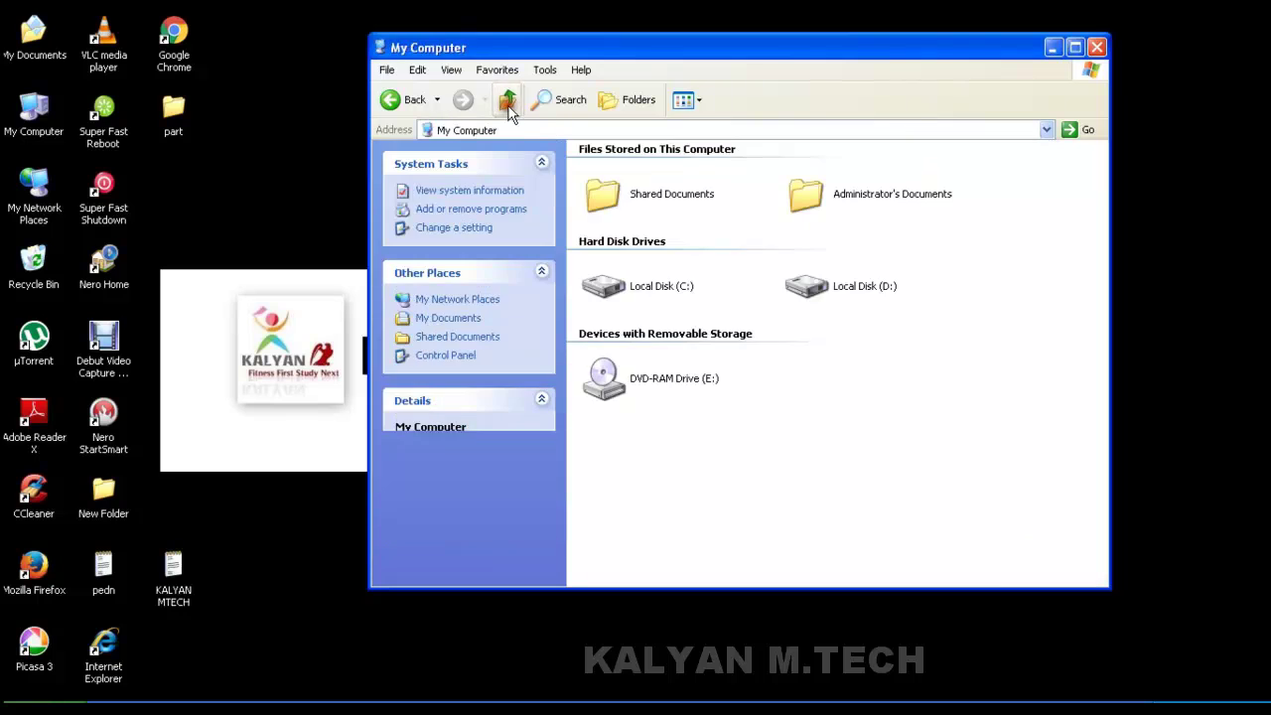
# Step: Open the properties of Local Disk (C:) to examine its used space, free space and capacity
pyautogui.click(646, 296)
pyautogui.rightClick(646, 292)
pyautogui.click(705, 564)
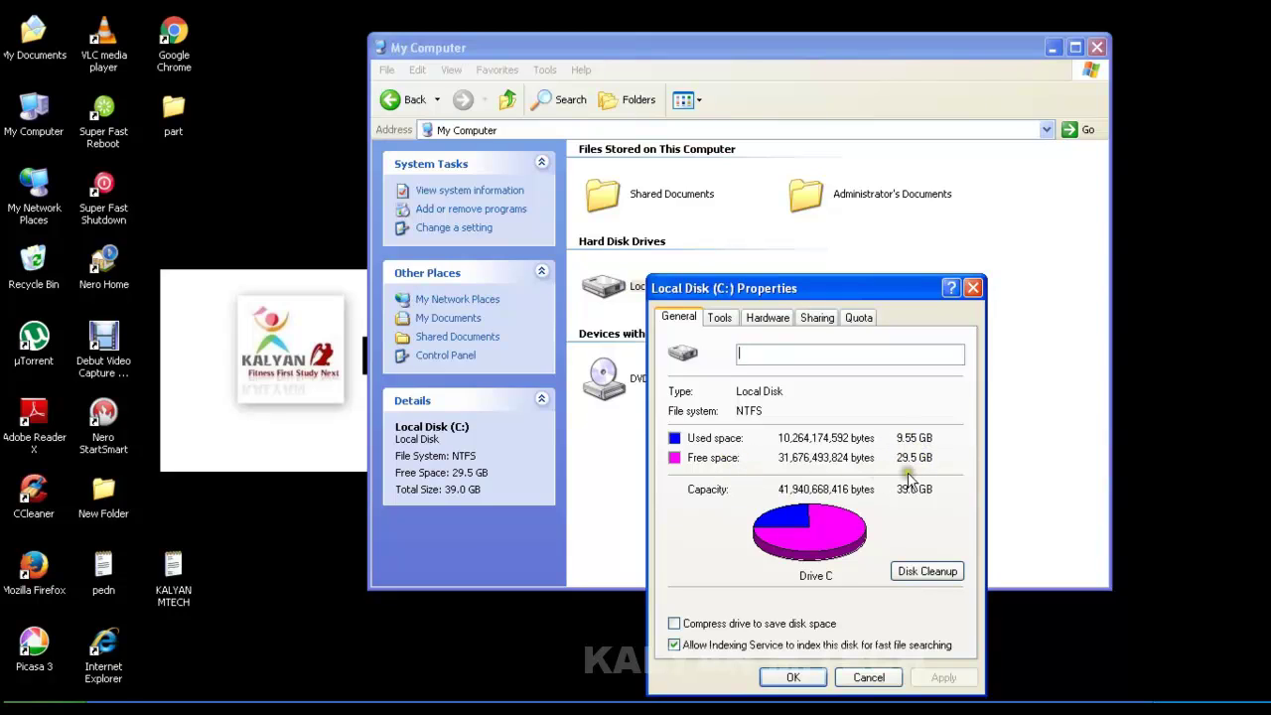
# Step: Close the Local Disk (C:) properties, open Local Disk (D:) and check the size of its New Folder in the folder's properties
pyautogui.click(973, 287)
pyautogui.click(846, 290)
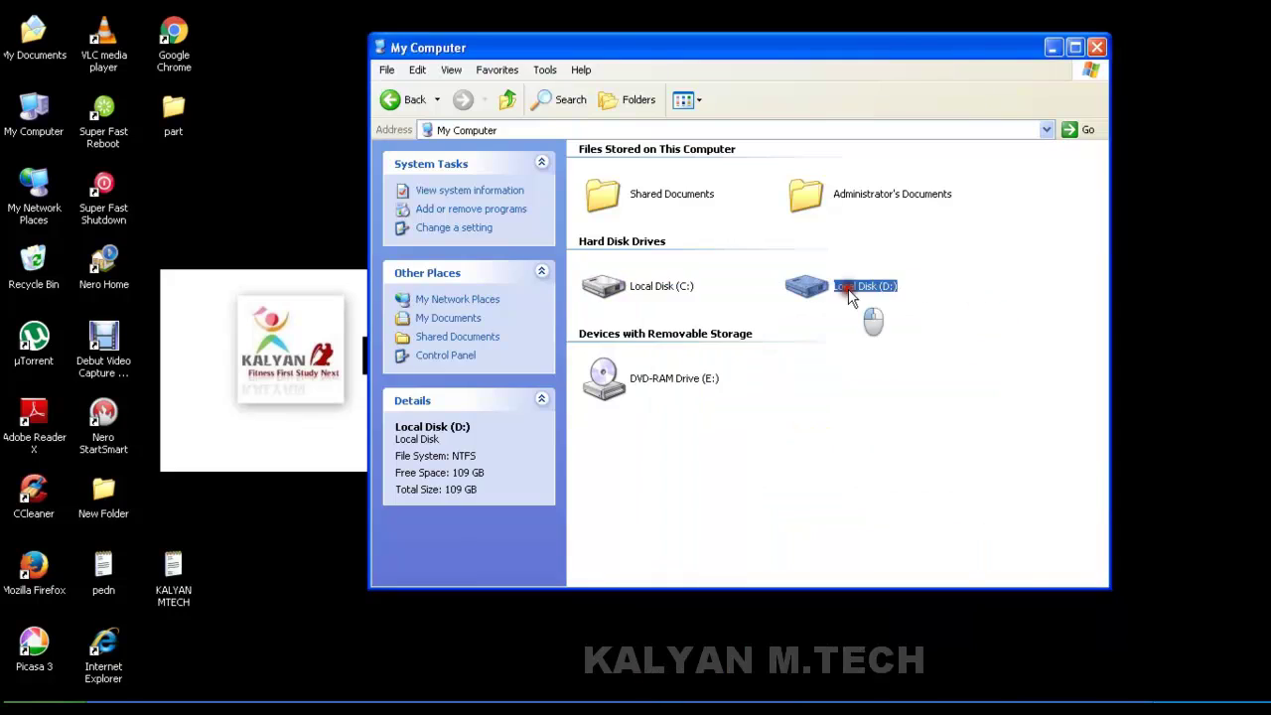
pyautogui.doubleClick(846, 288)
pyautogui.click(614, 173)
pyautogui.rightClick(616, 174)
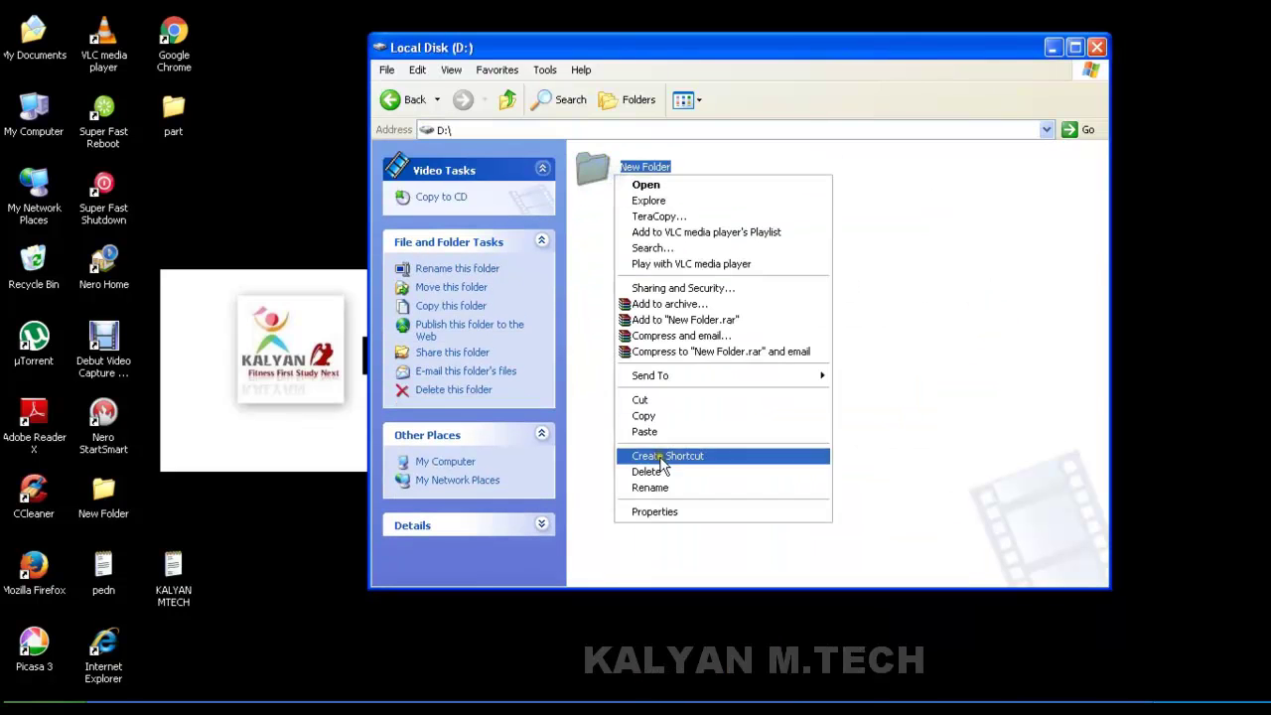
pyautogui.click(658, 512)
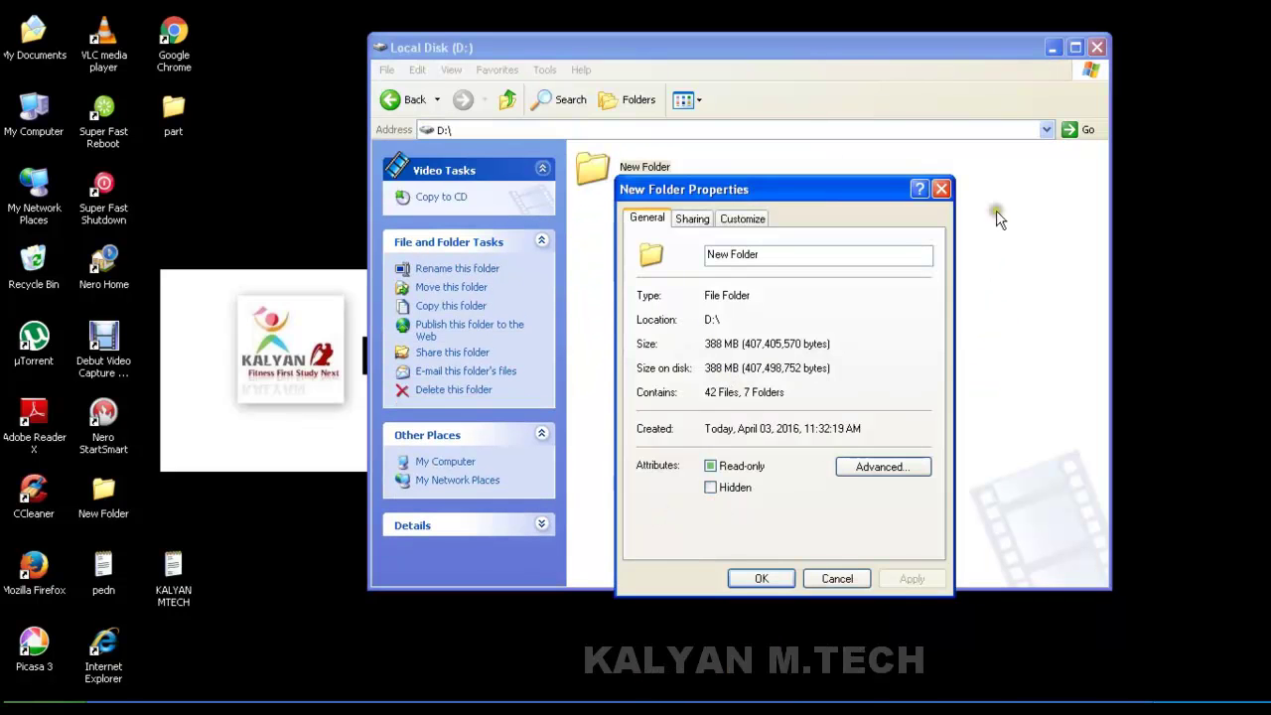
pyautogui.click(942, 189)
# Step: Move New Folder from Local Disk (D:) to the desktop by cutting and pasting it
pyautogui.rightClick(637, 172)
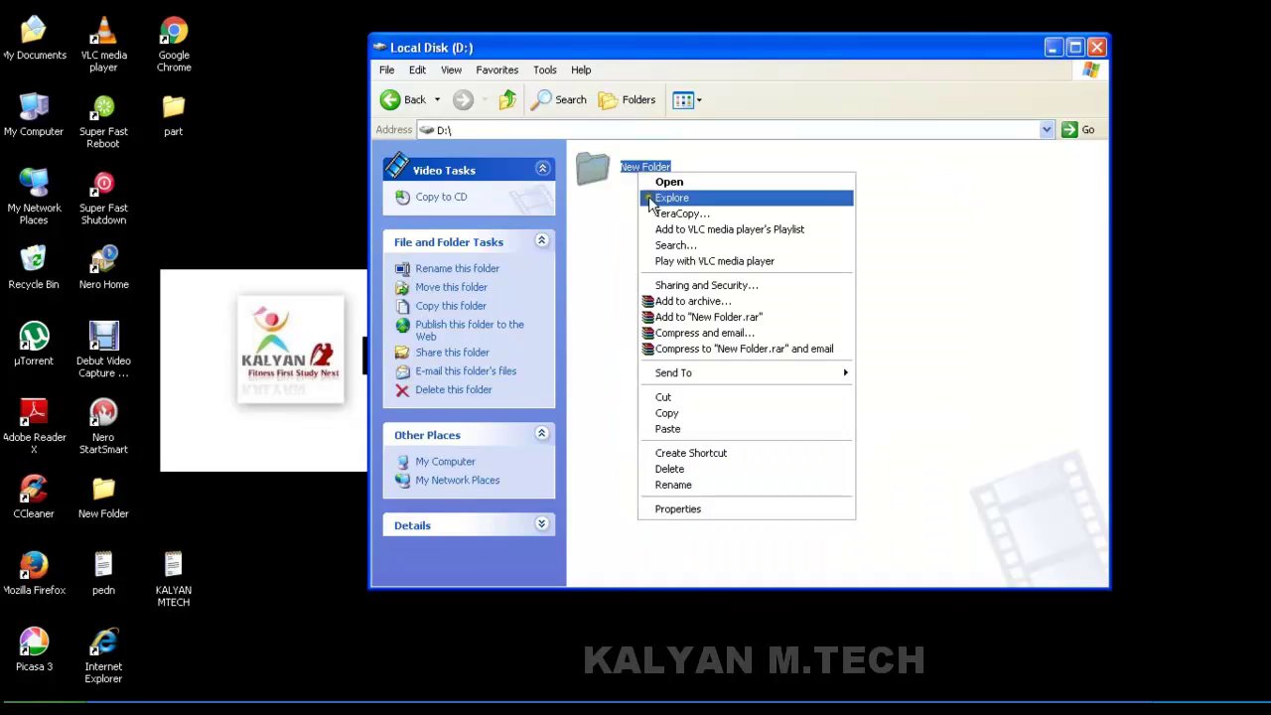
pyautogui.click(708, 398)
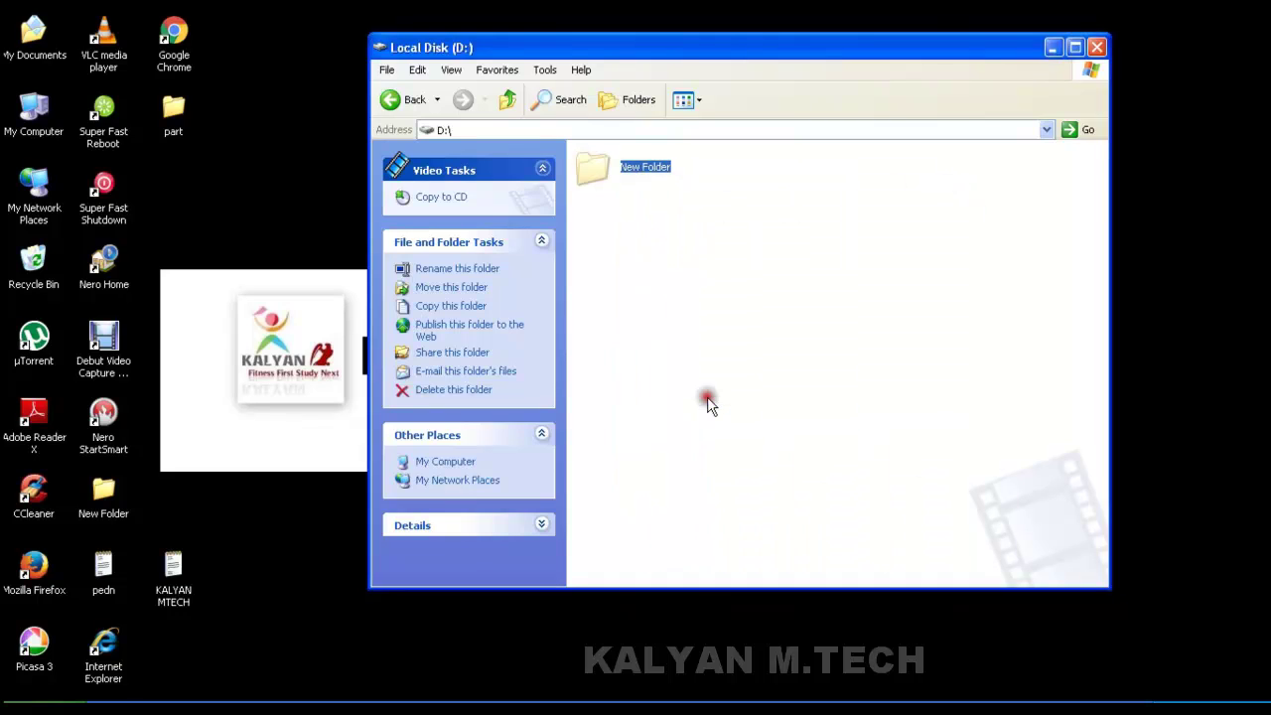
pyautogui.rightClick(169, 226)
pyautogui.click(215, 265)
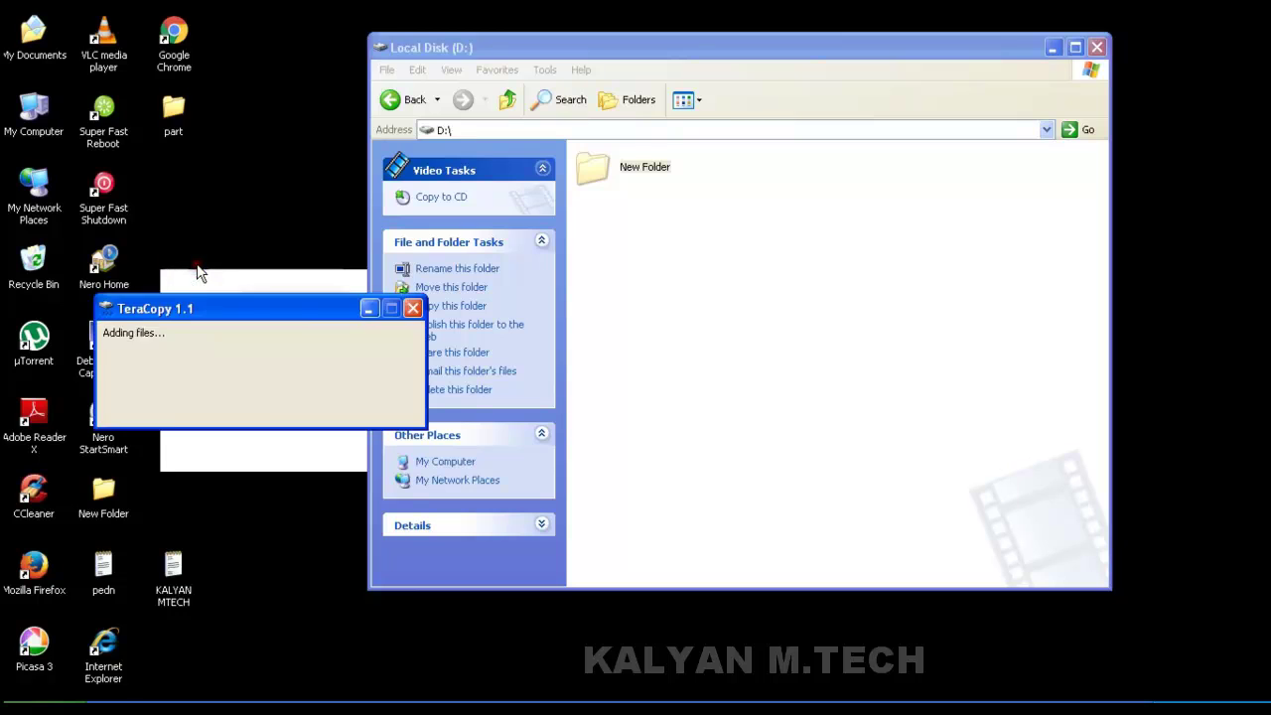
# Step: Return to My Computer and examine the used and free space of Local Disk (C:) while the folder is being transferred
pyautogui.click(505, 98)
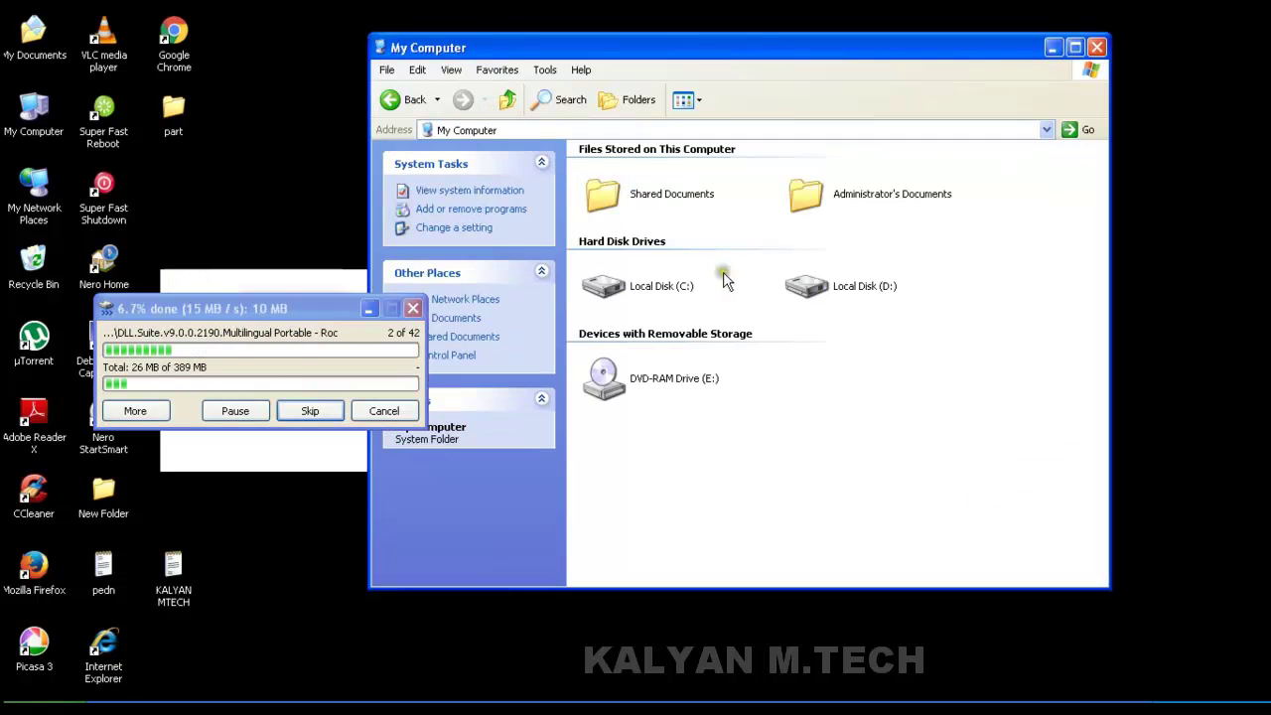
pyautogui.rightClick(653, 287)
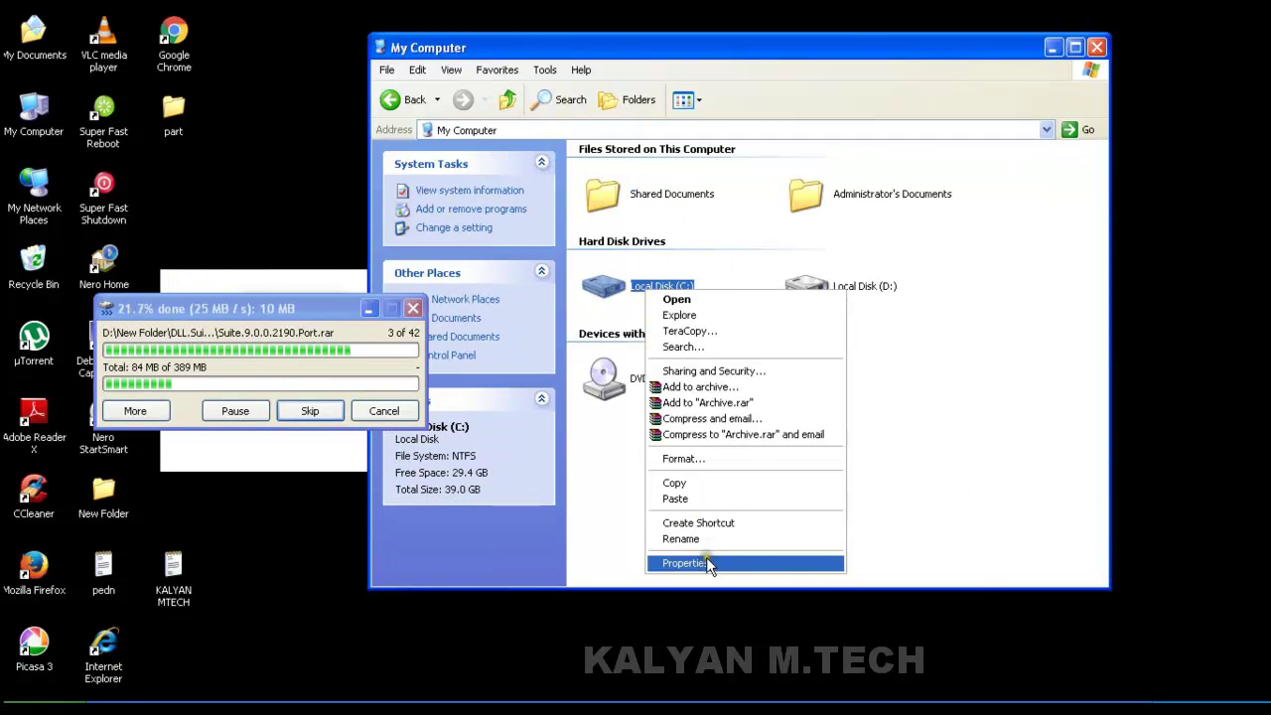
pyautogui.click(707, 565)
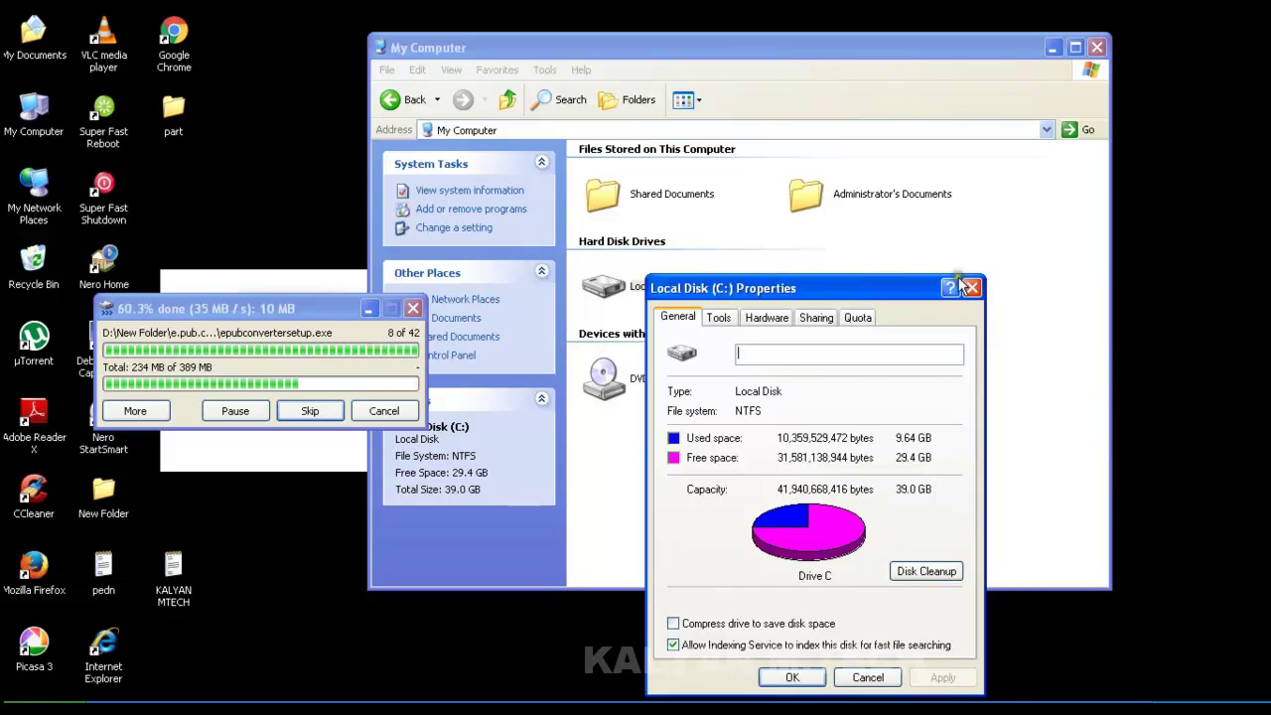
pyautogui.moveTo(867, 296); pyautogui.dragTo(901, 363)
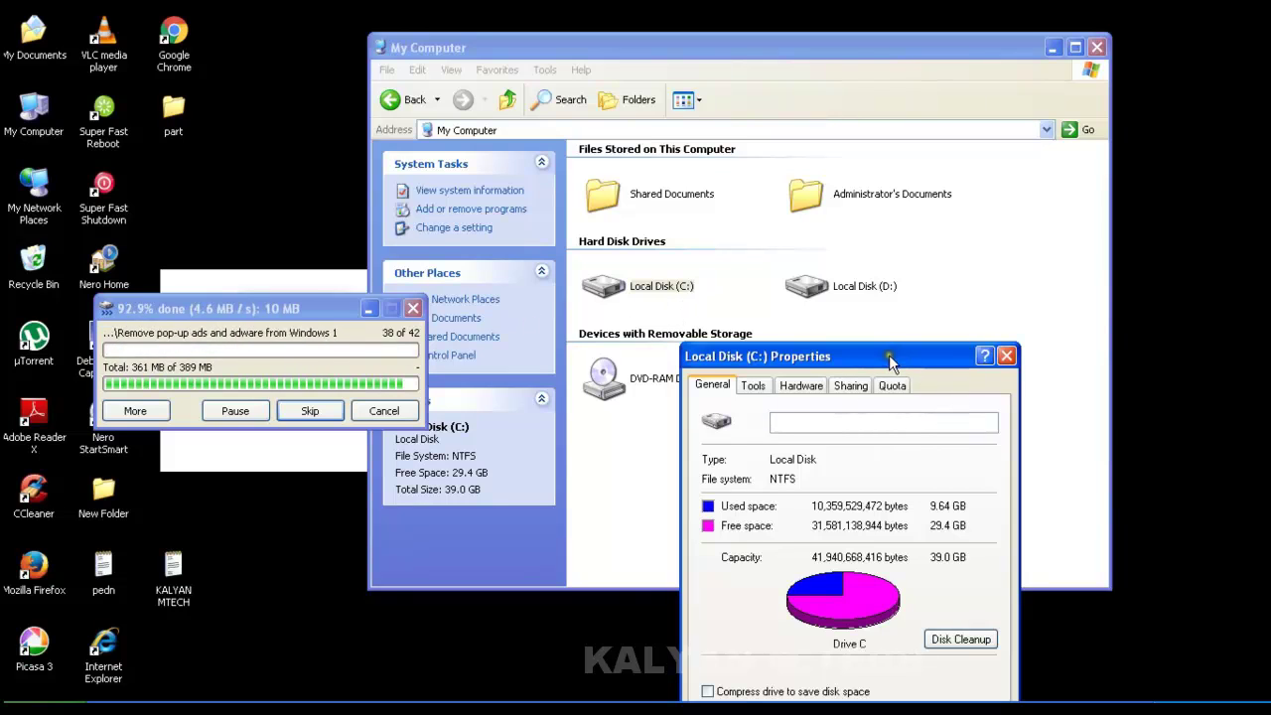
pyautogui.moveTo(876, 360); pyautogui.dragTo(800, 225)
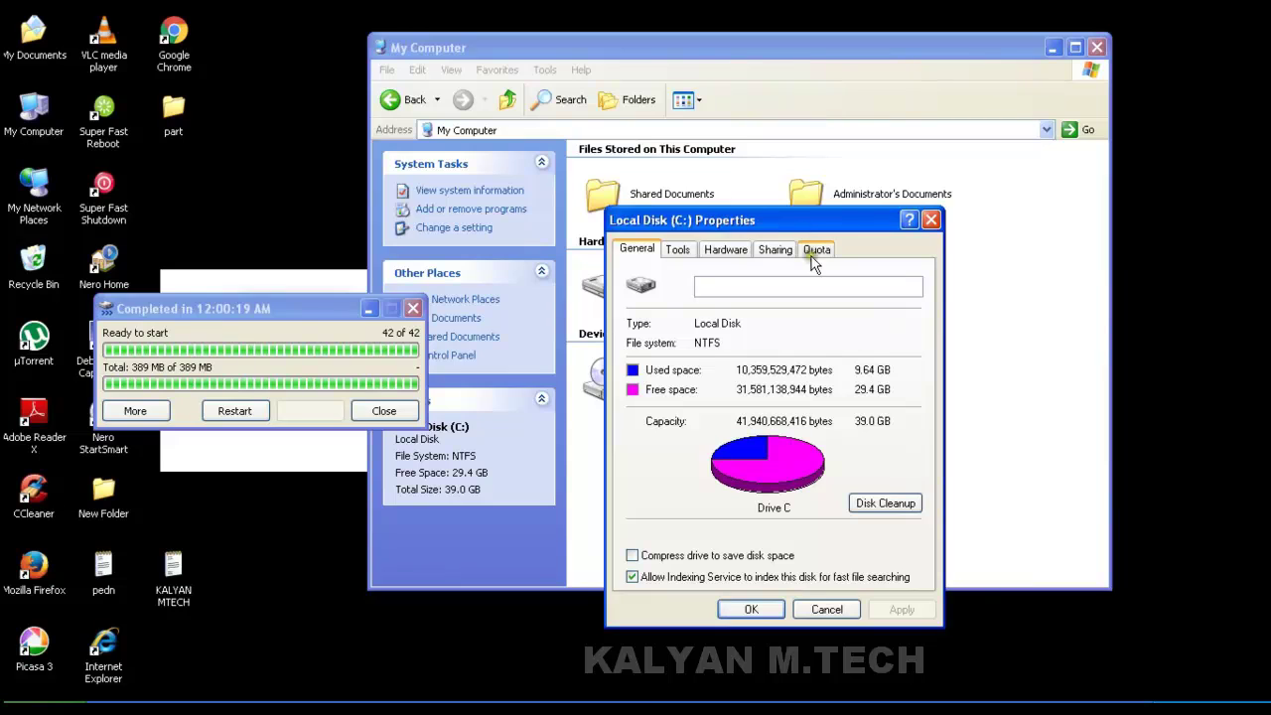
pyautogui.click(931, 220)
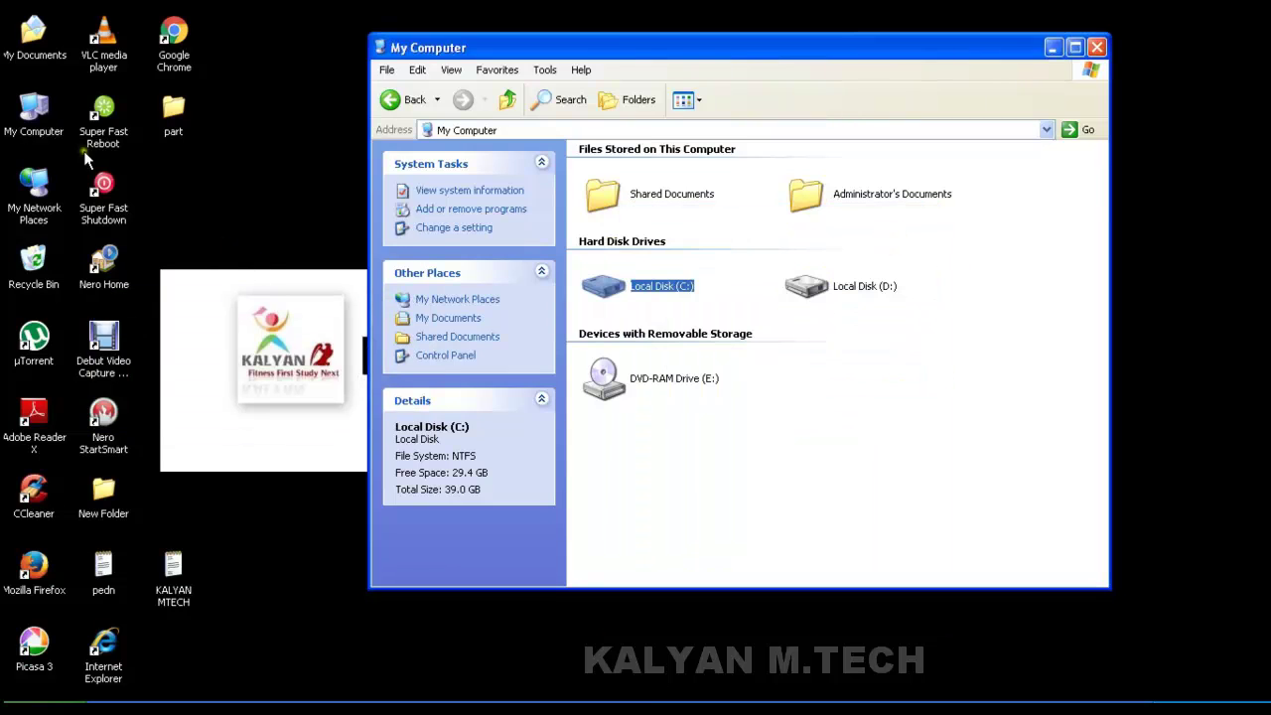
# Step: Look briefly into My Documents, and recheck the used and free space in the Local Disk (C:) properties
pyautogui.doubleClick(35, 40)
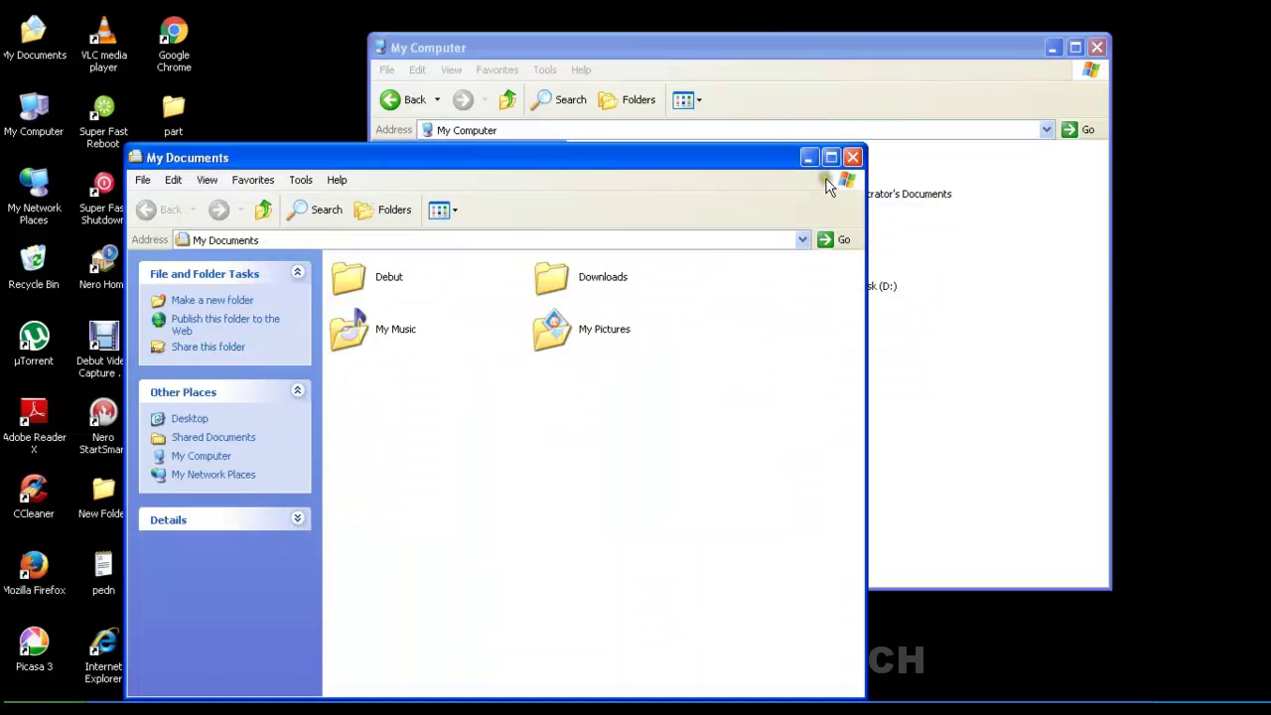
pyautogui.click(852, 159)
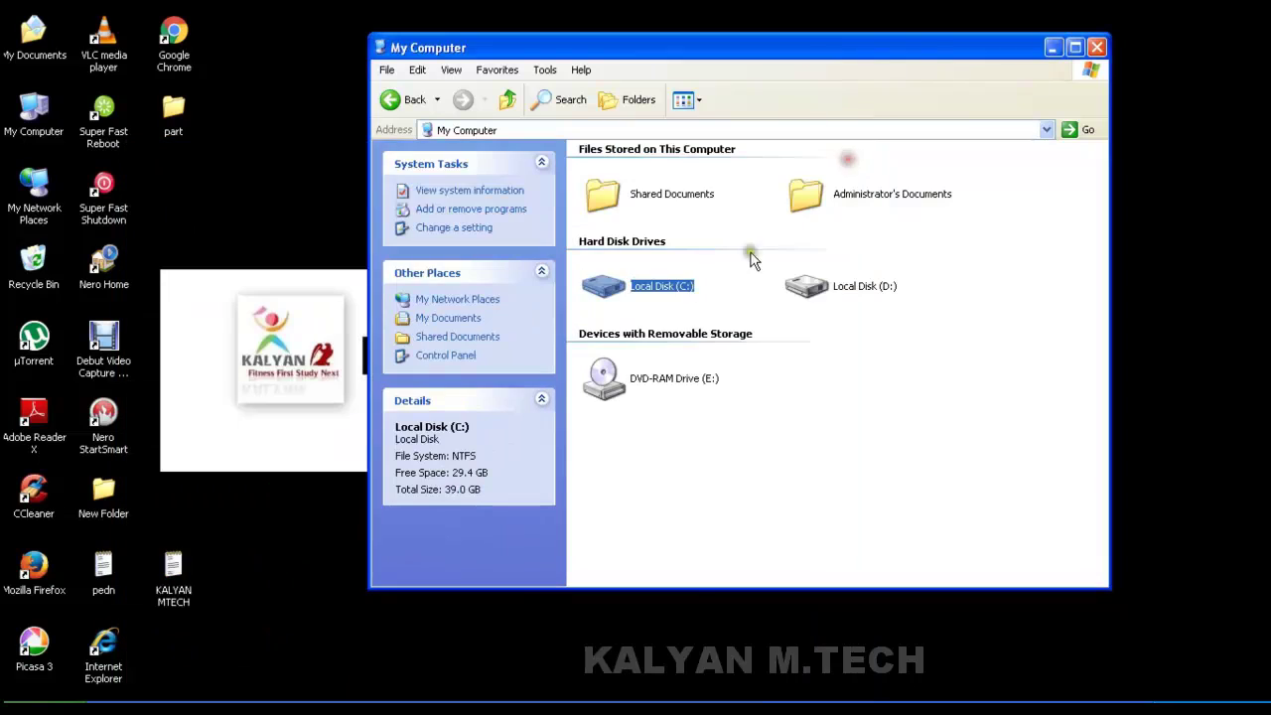
pyautogui.rightClick(634, 288)
pyautogui.click(671, 565)
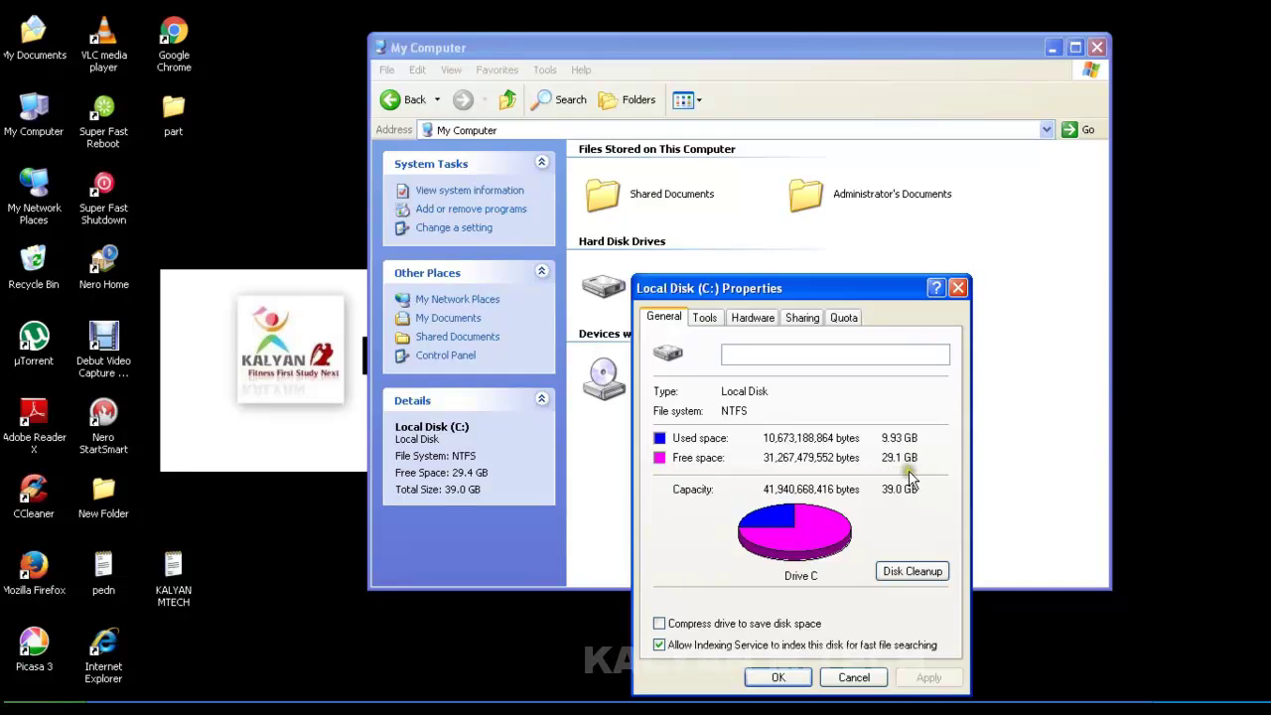
pyautogui.click(958, 288)
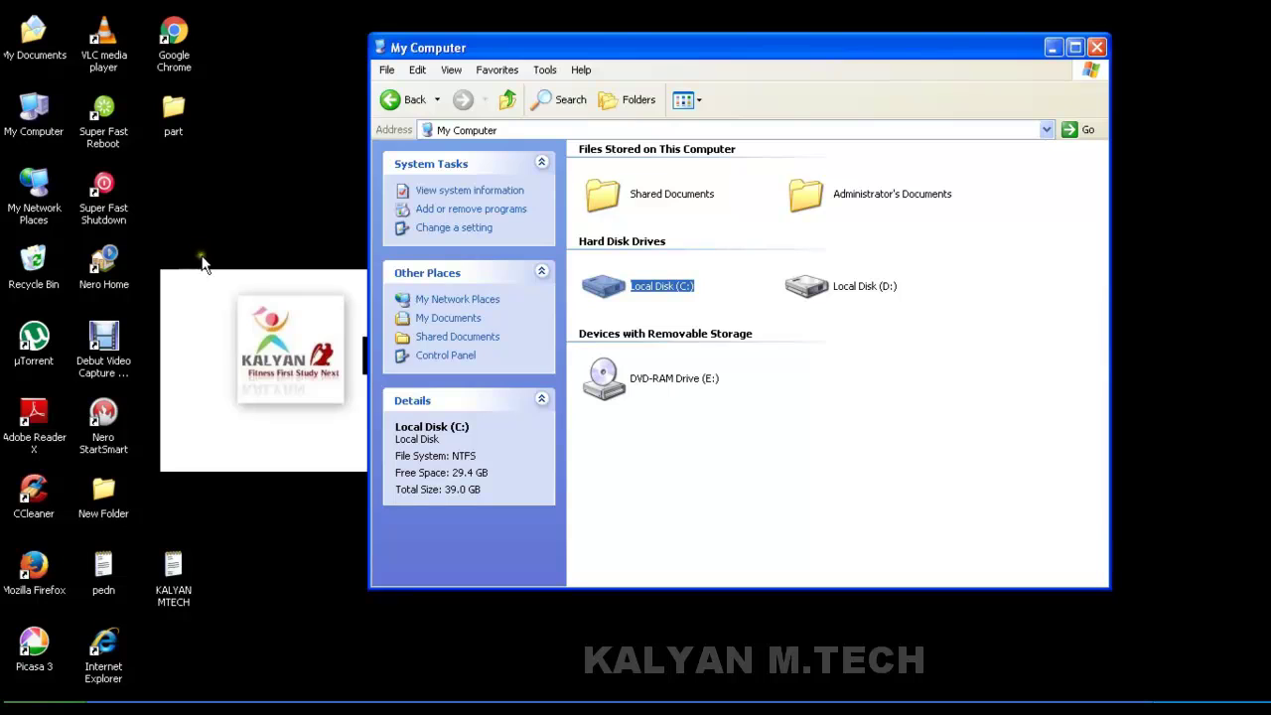
# Step: Inspect the contents of Local Disk (D:), and check its used space, free space and capacity in its properties
pyautogui.doubleClick(820, 304)
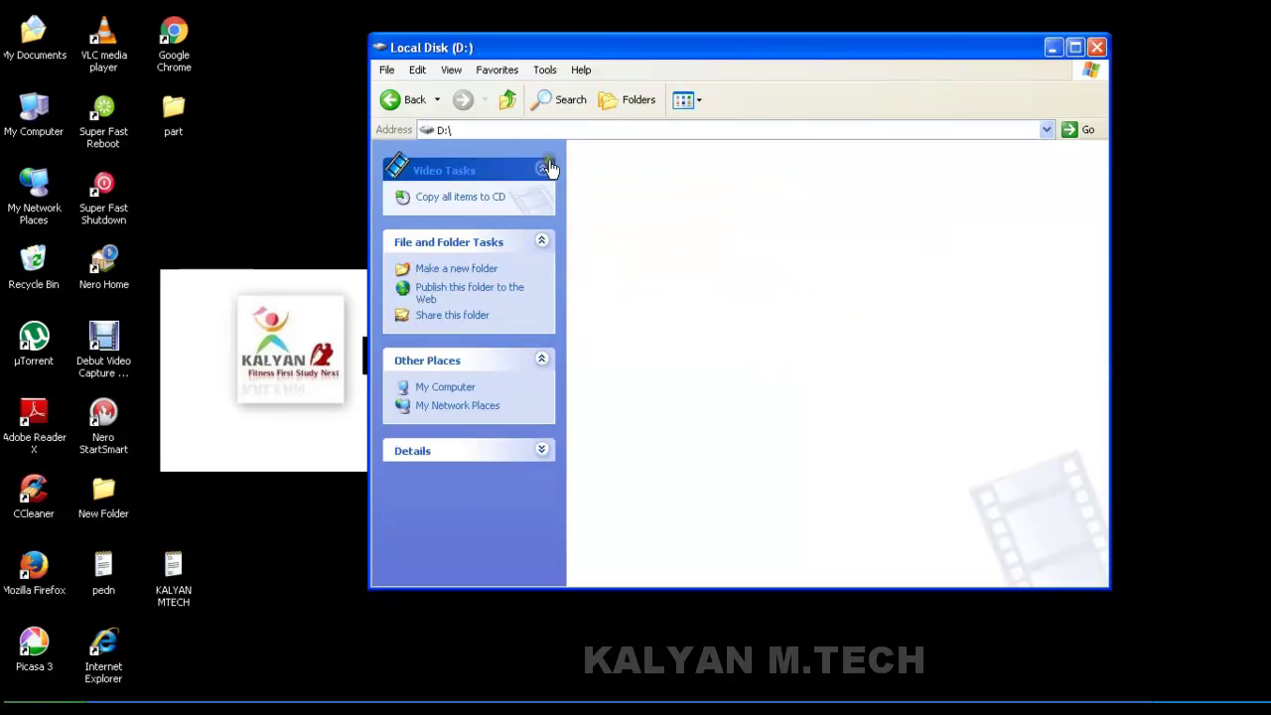
pyautogui.click(508, 101)
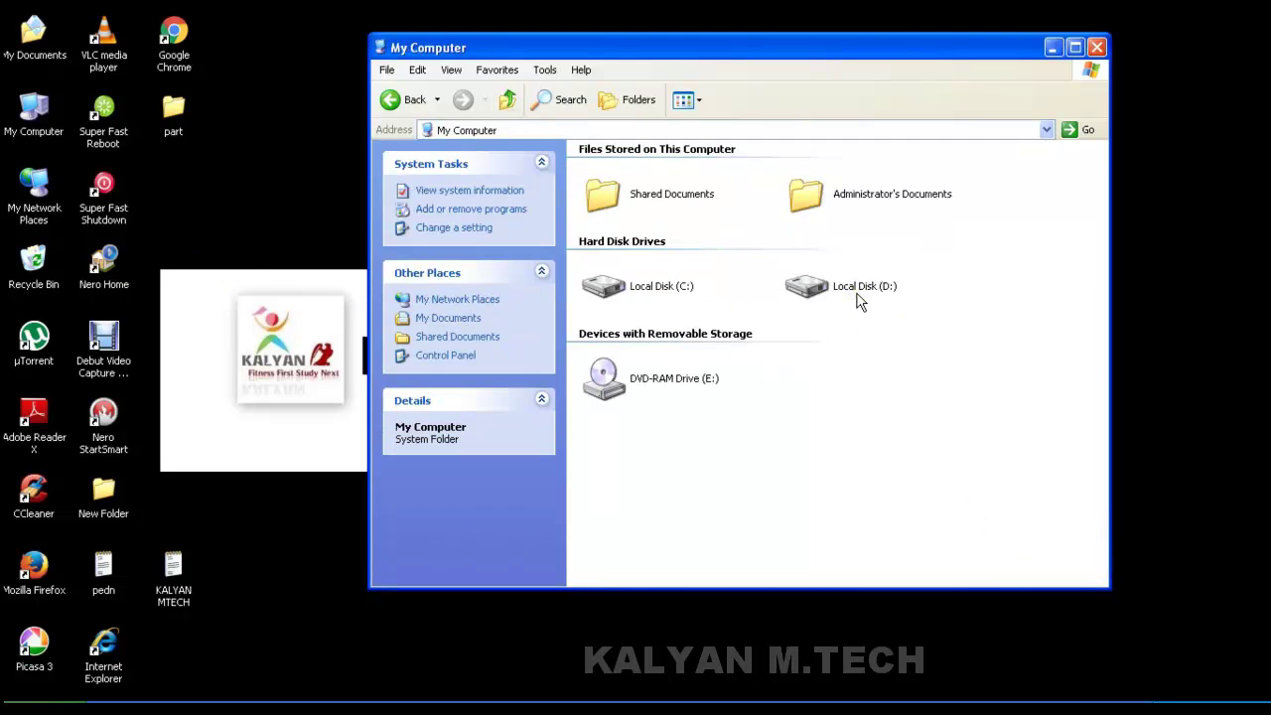
pyautogui.rightClick(830, 288)
pyautogui.click(874, 561)
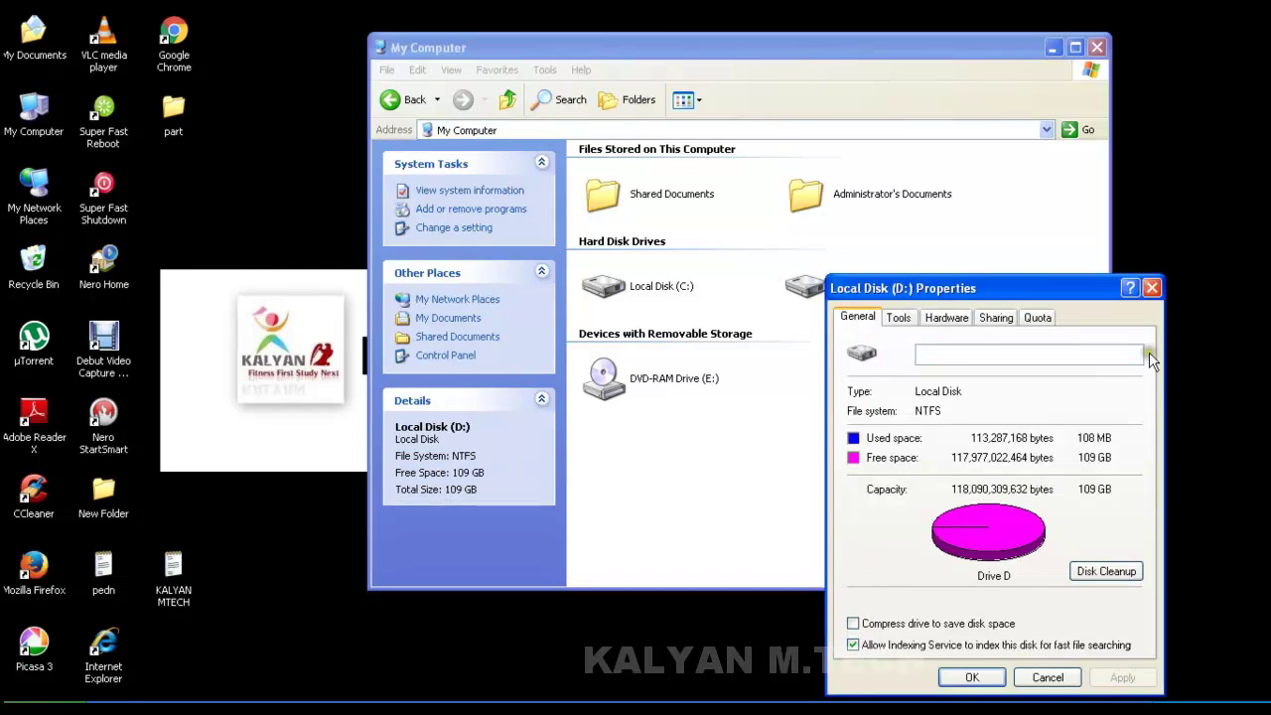
pyautogui.click(1152, 290)
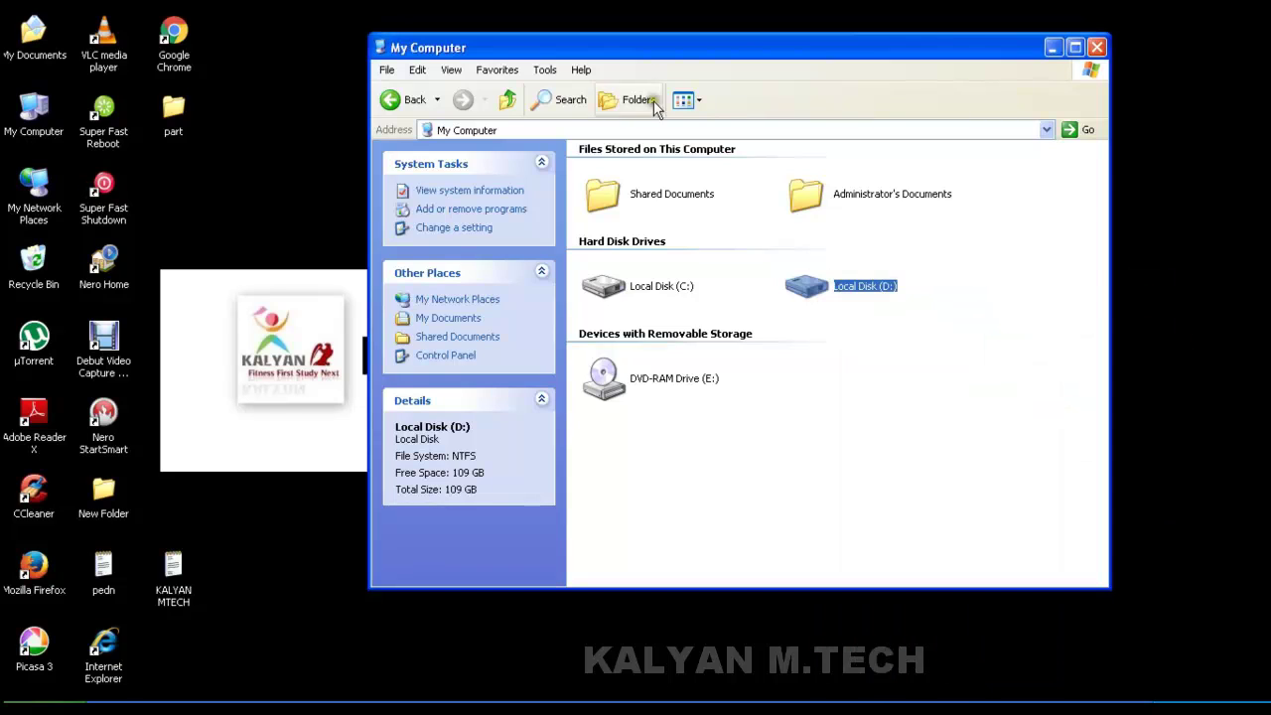
# Step: Minimise My Computer, open Computer Management for this computer, and select the D: partition of Disk 0 in Disk Management
pyautogui.click(1054, 47)
pyautogui.rightClick(34, 132)
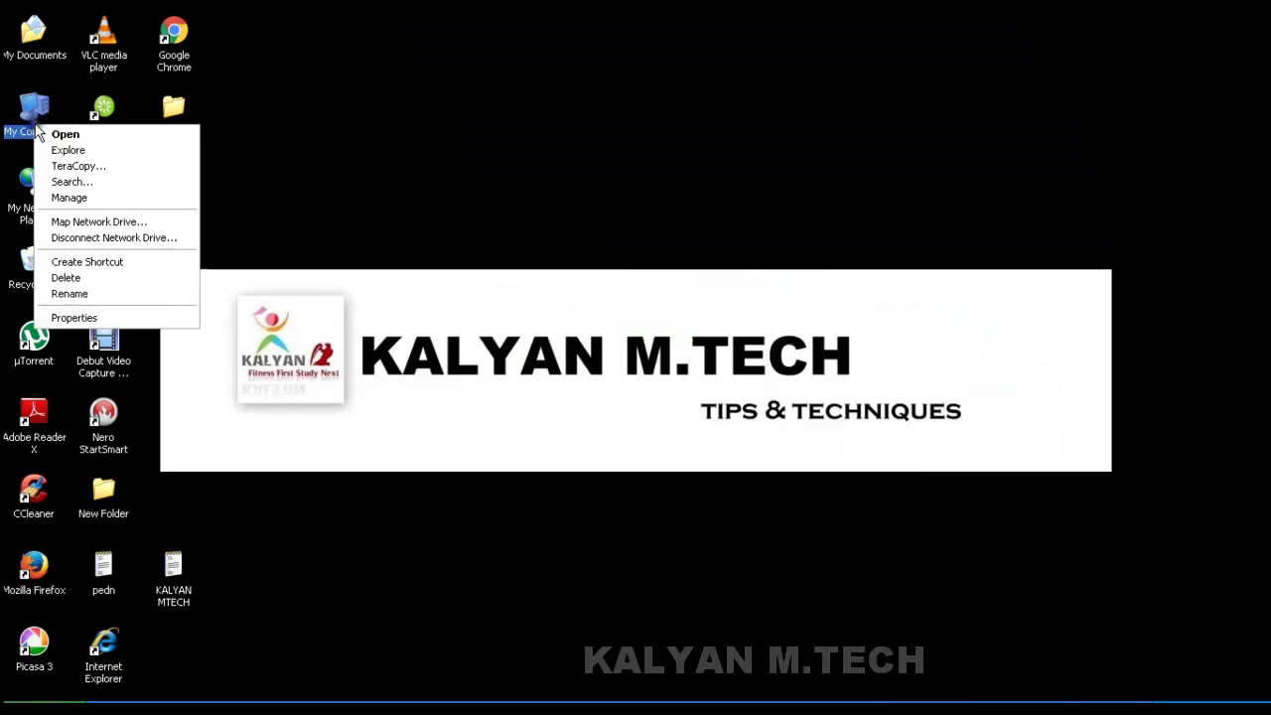
pyautogui.click(84, 198)
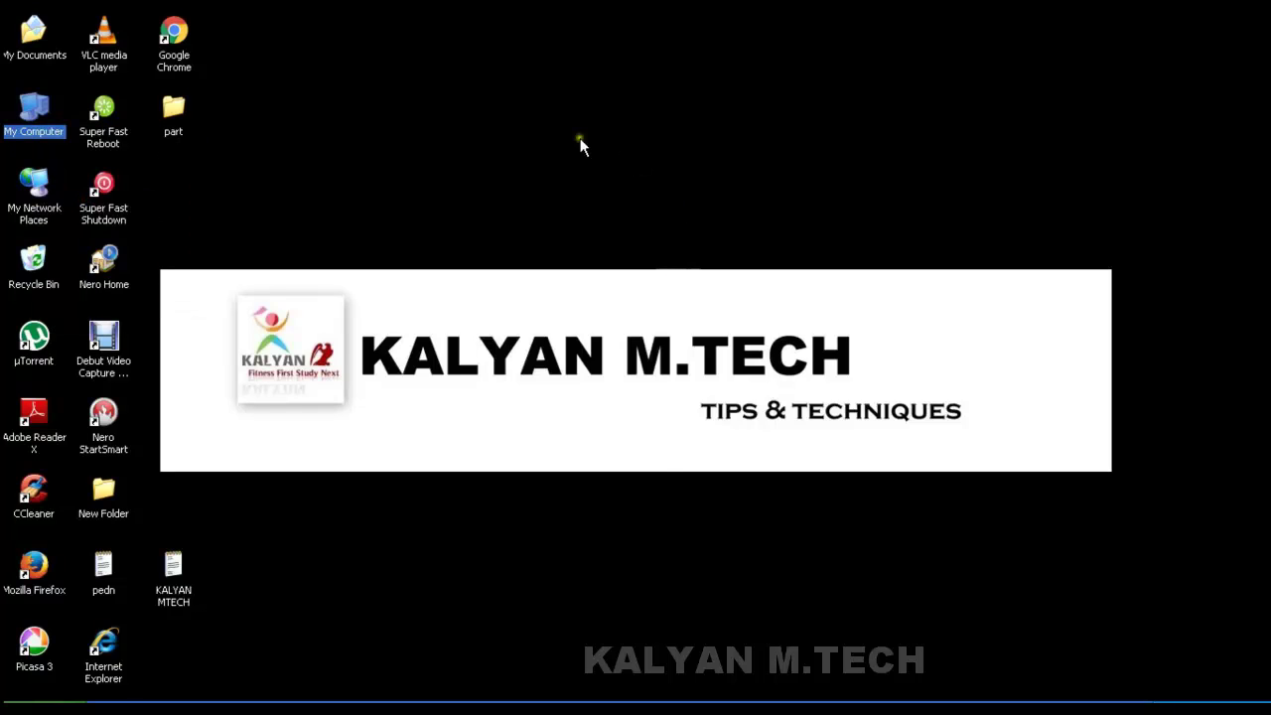
pyautogui.moveTo(412, 113); pyautogui.dragTo(837, 90)
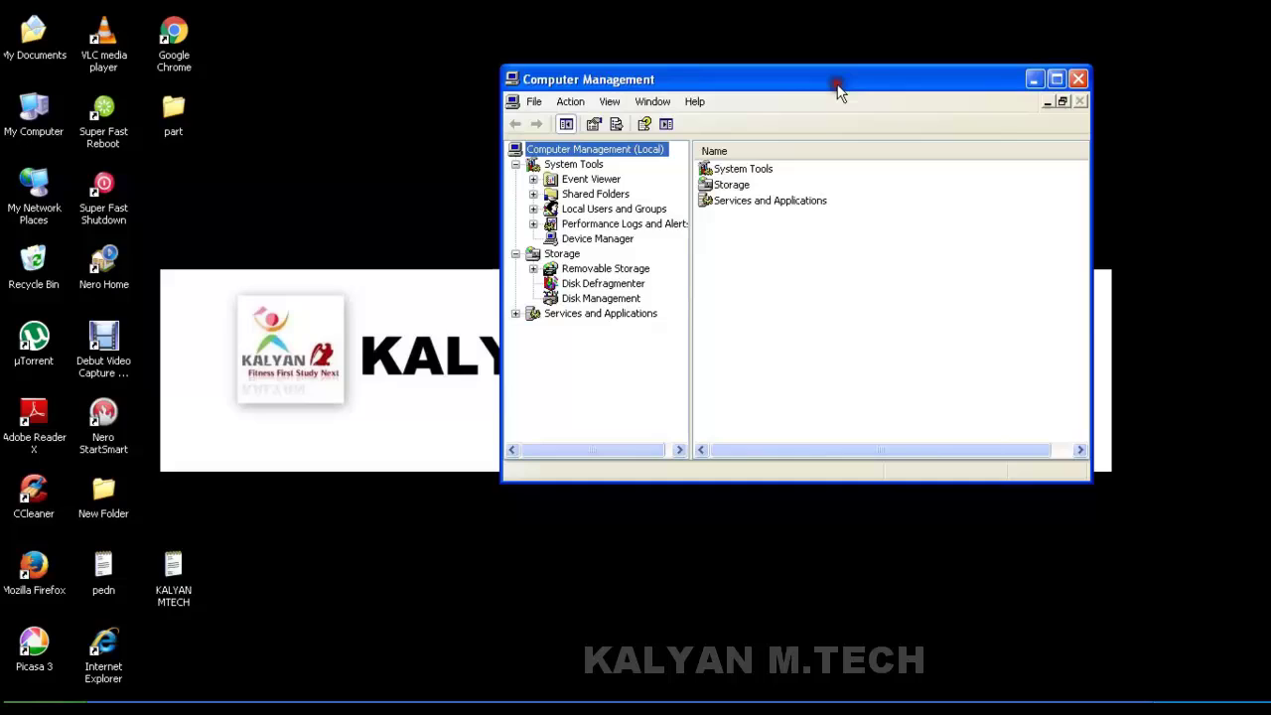
pyautogui.click(621, 297)
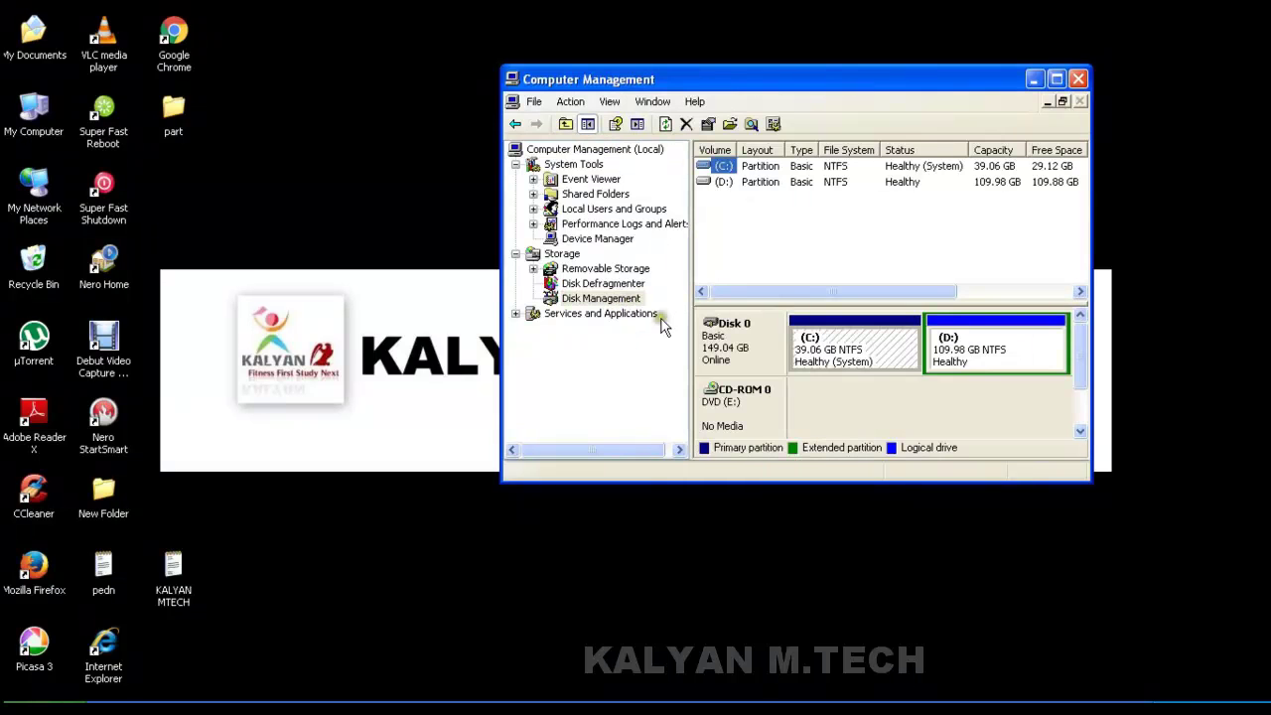
pyautogui.rightClick(980, 357)
pyautogui.click(953, 365)
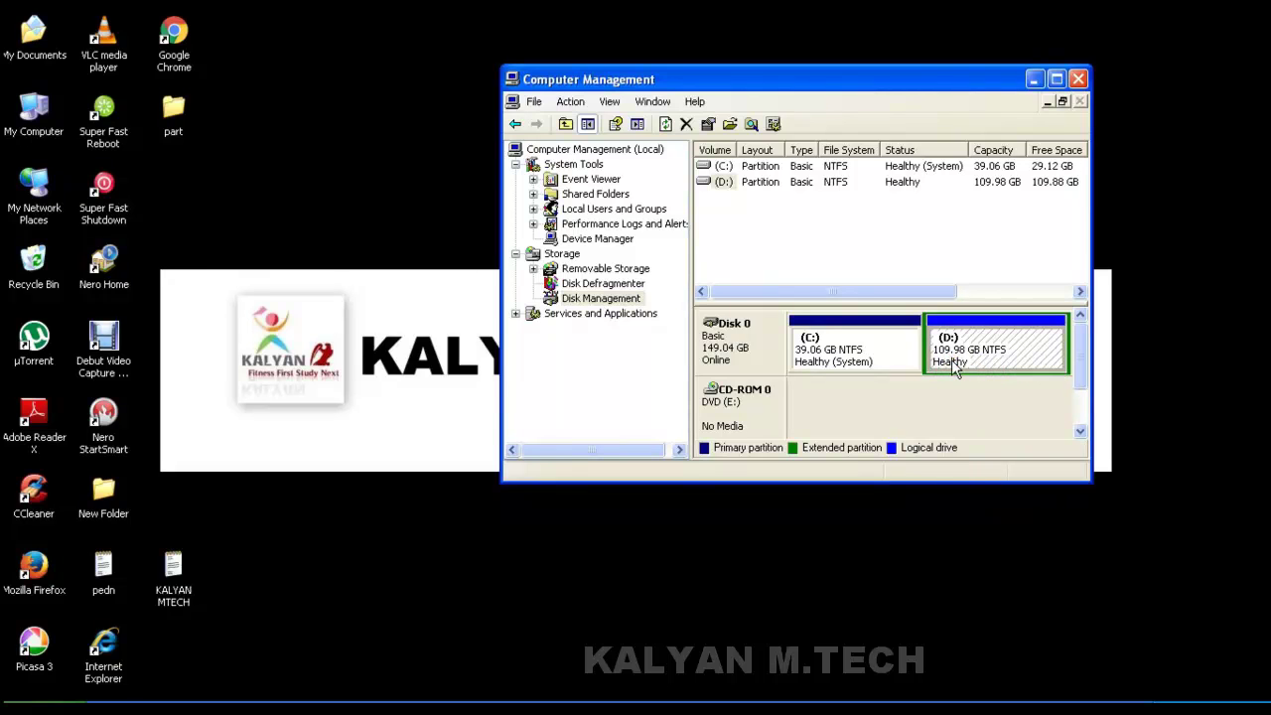
# Step: Open Administrative Tools from the Performance and Maintenance category of Control Panel
pyautogui.click(30, 707)
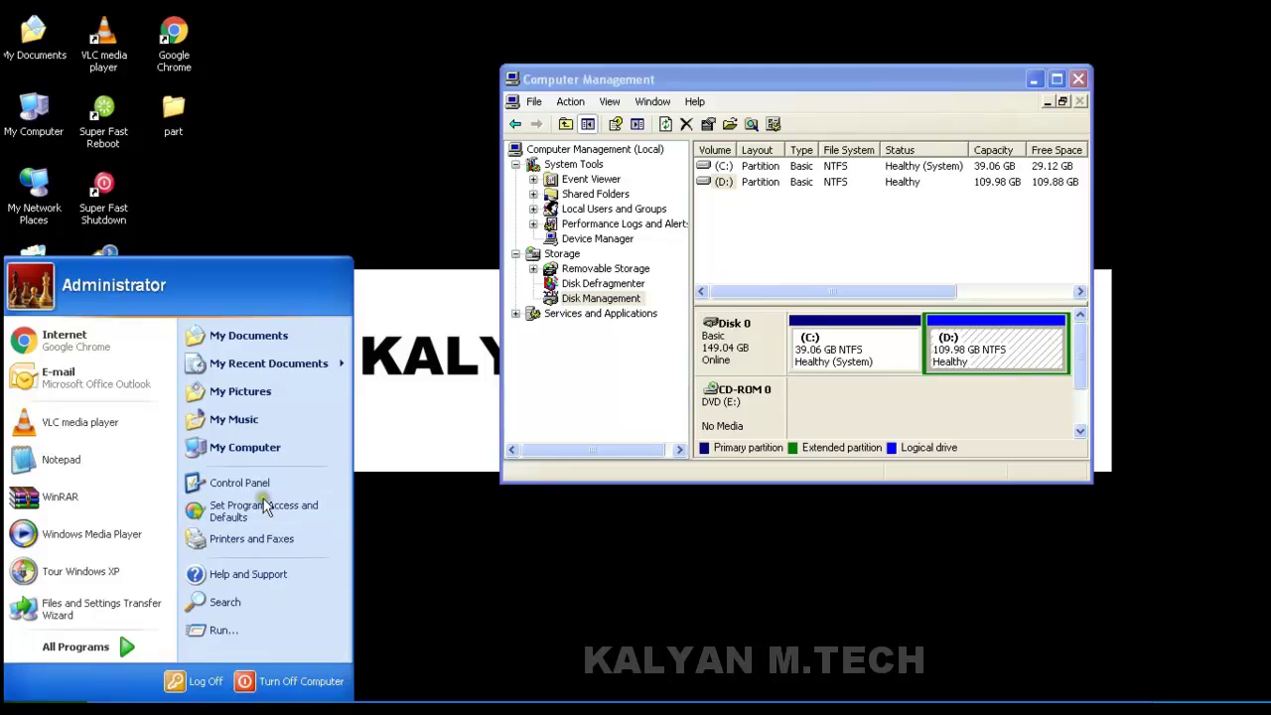
pyautogui.click(264, 486)
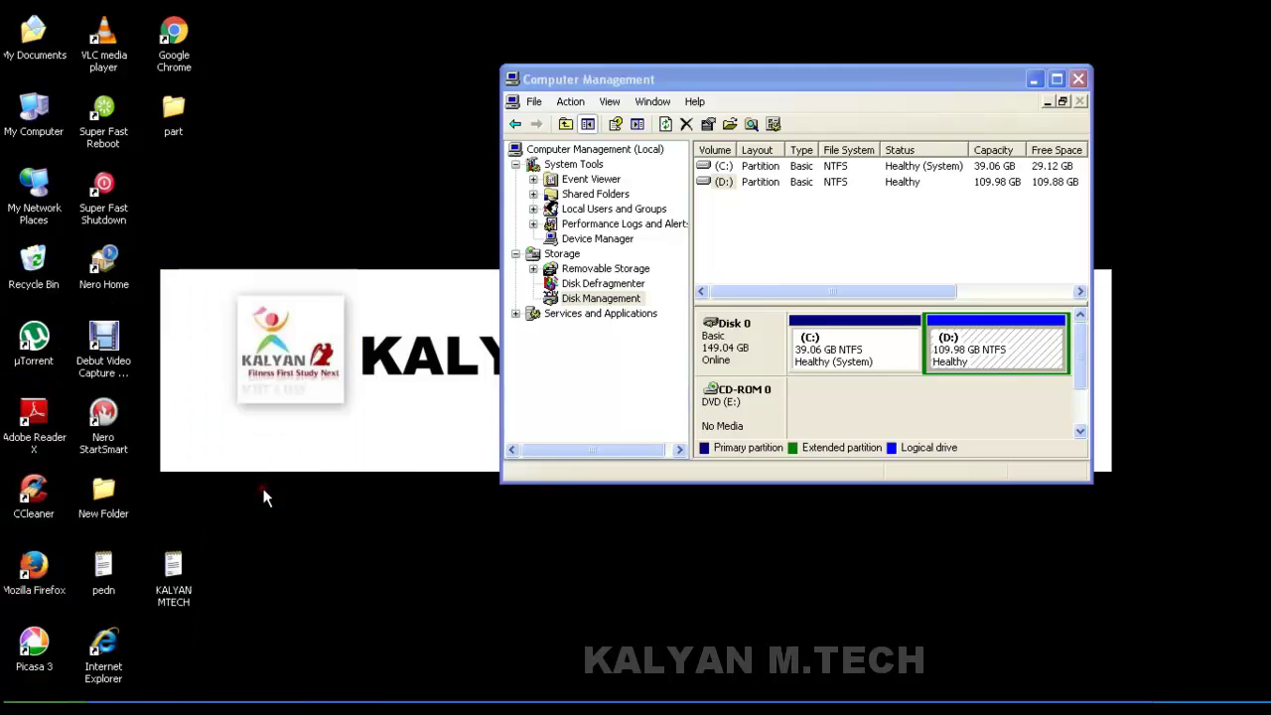
pyautogui.moveTo(940, 169); pyautogui.dragTo(632, 96)
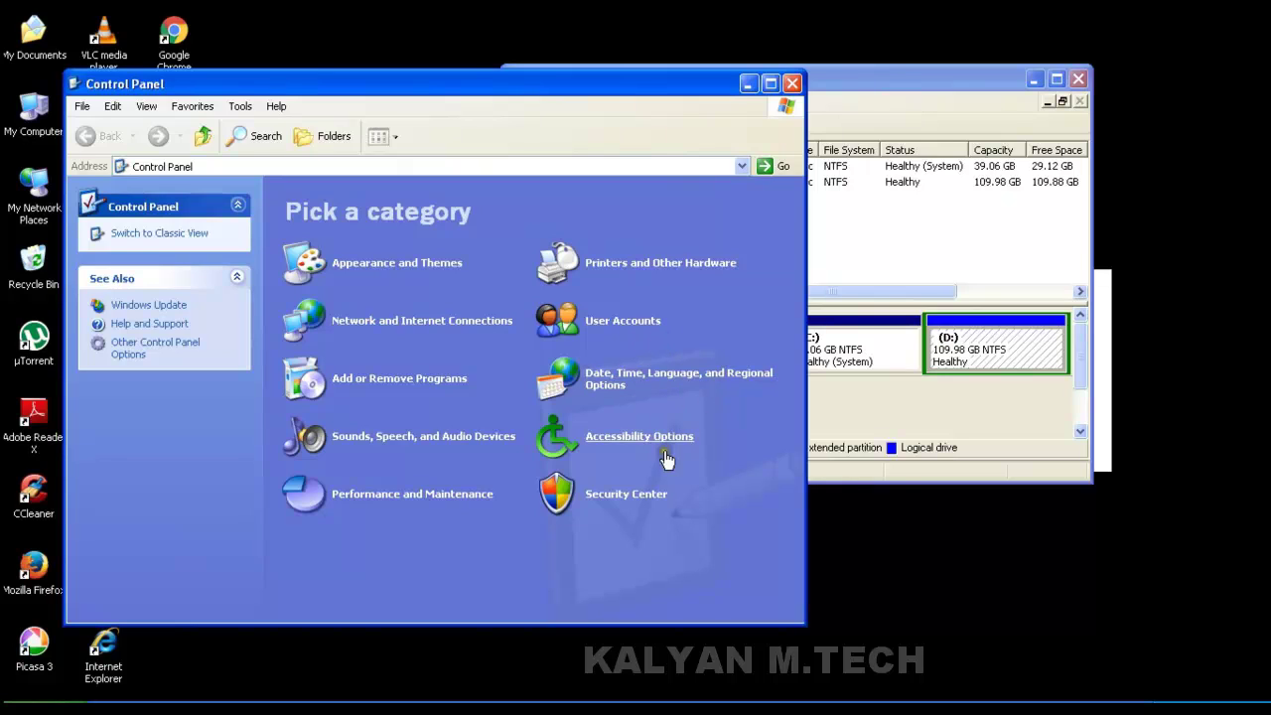
pyautogui.click(470, 499)
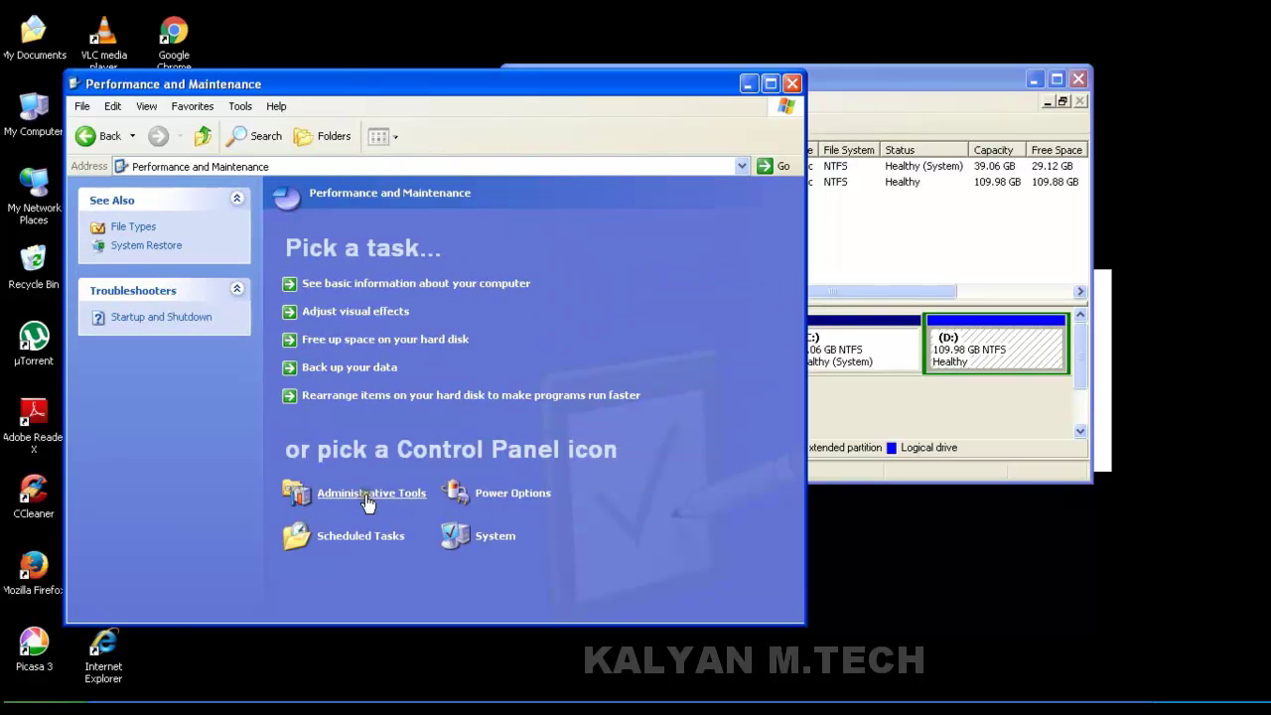
pyautogui.click(88, 136)
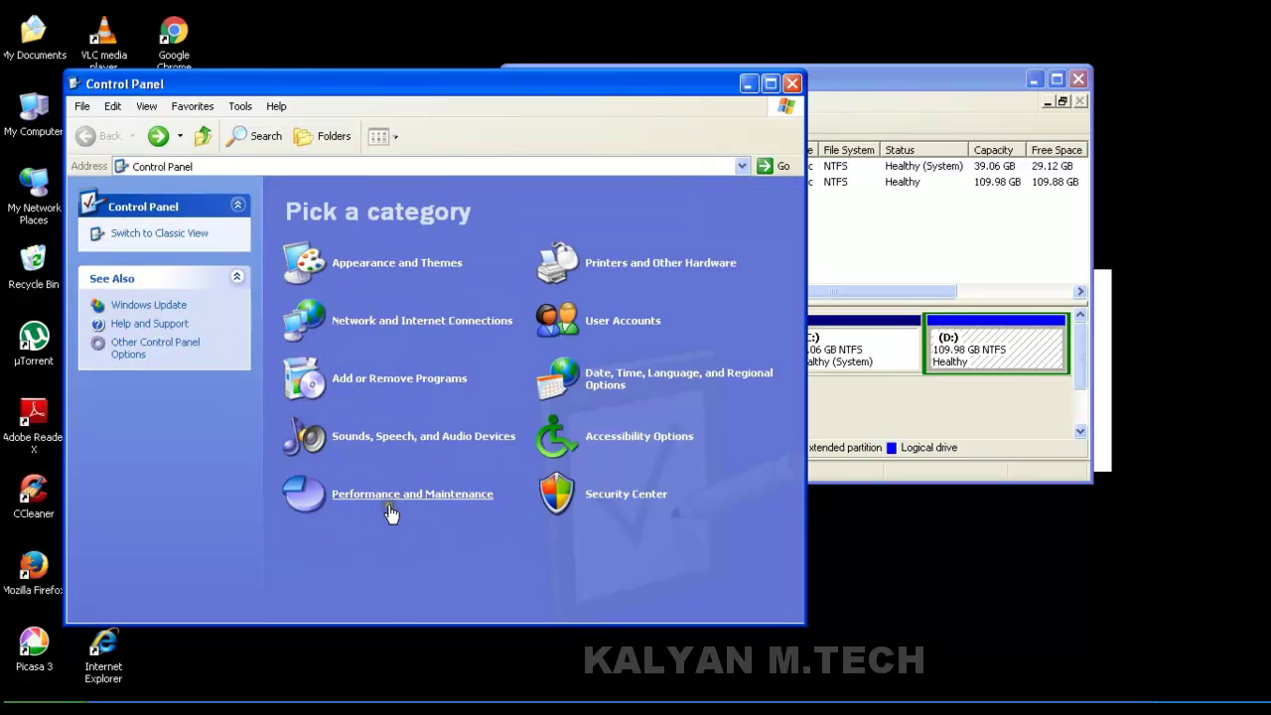
pyautogui.click(393, 509)
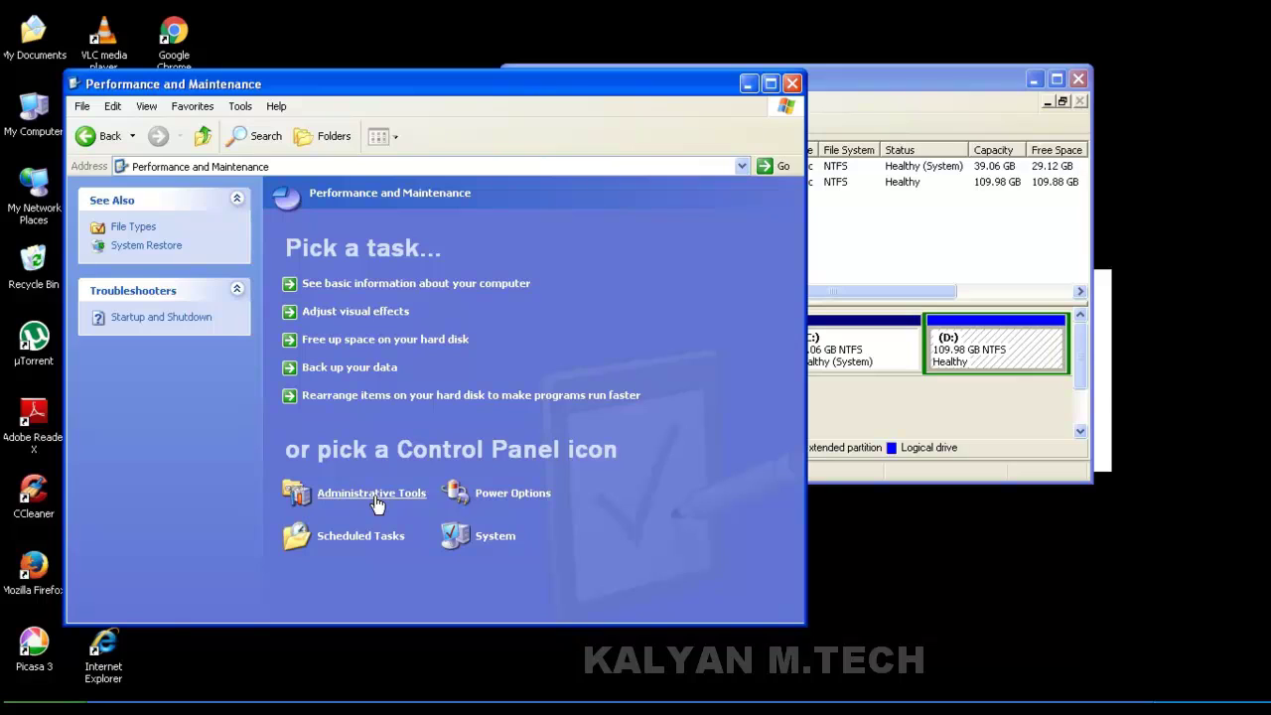
pyautogui.click(378, 505)
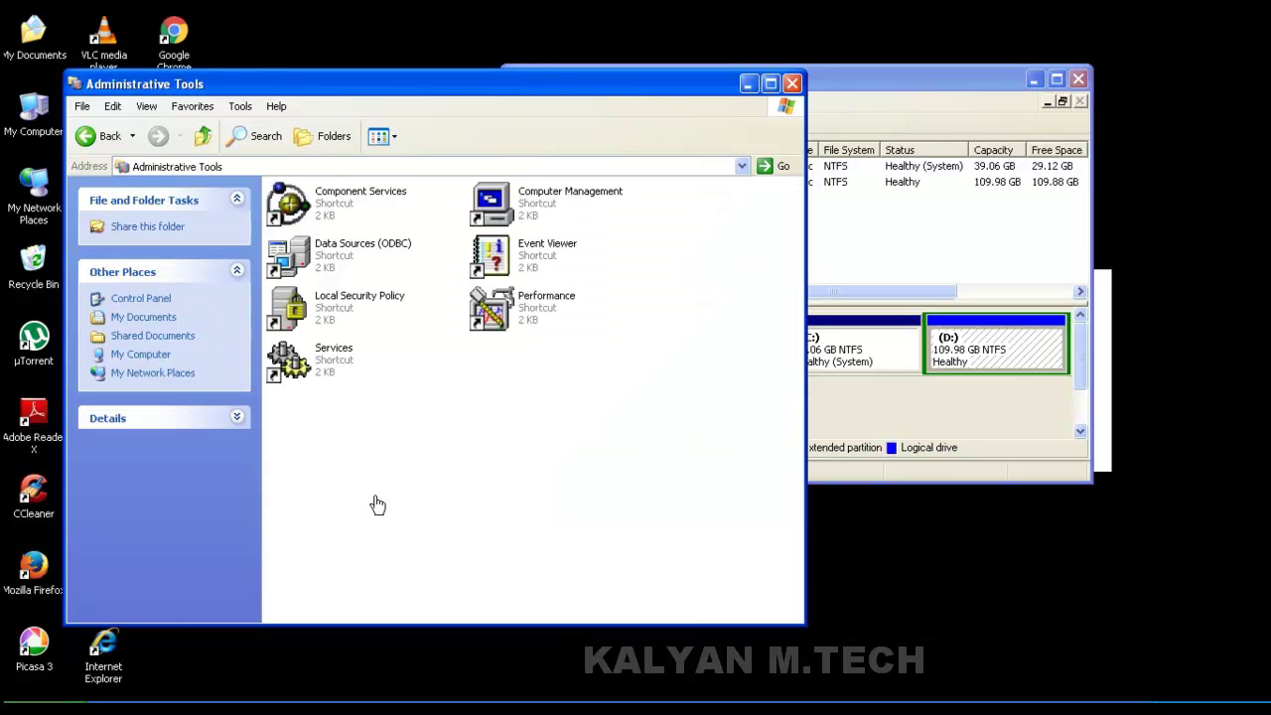
# Step: Launch Computer Management from Administrative Tools and show Disk Management
pyautogui.click(551, 208)
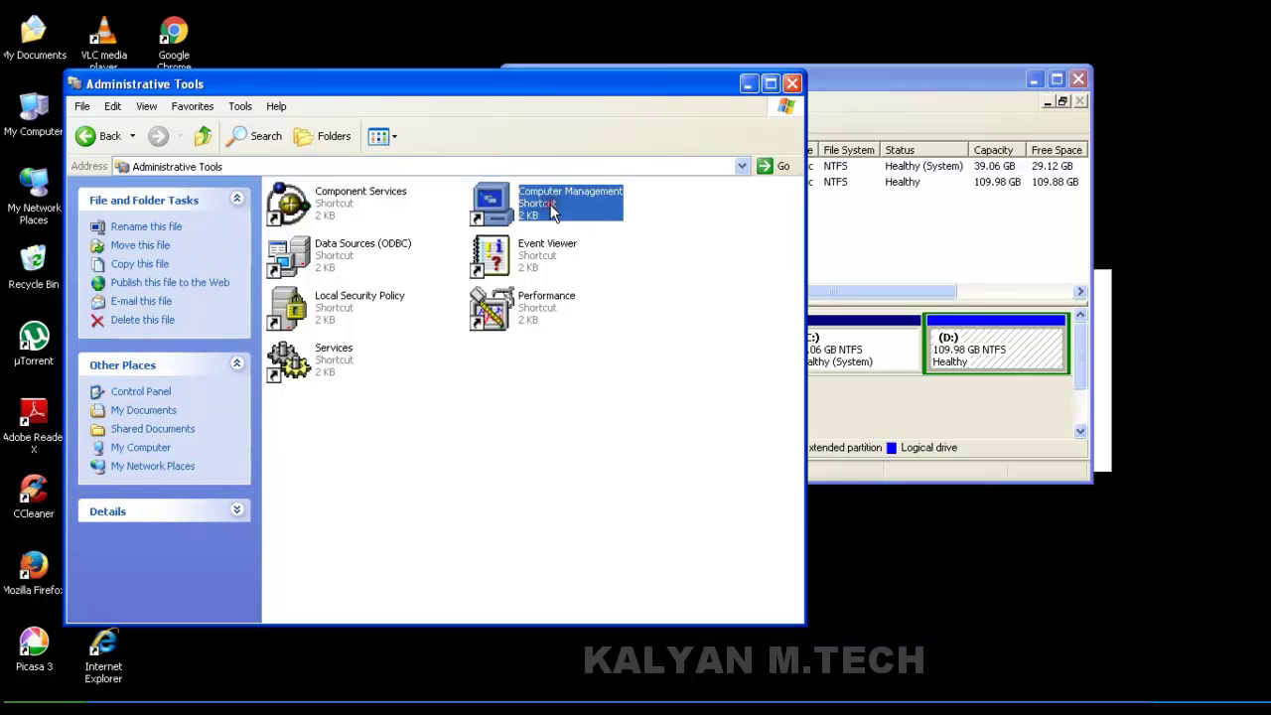
pyautogui.doubleClick(552, 213)
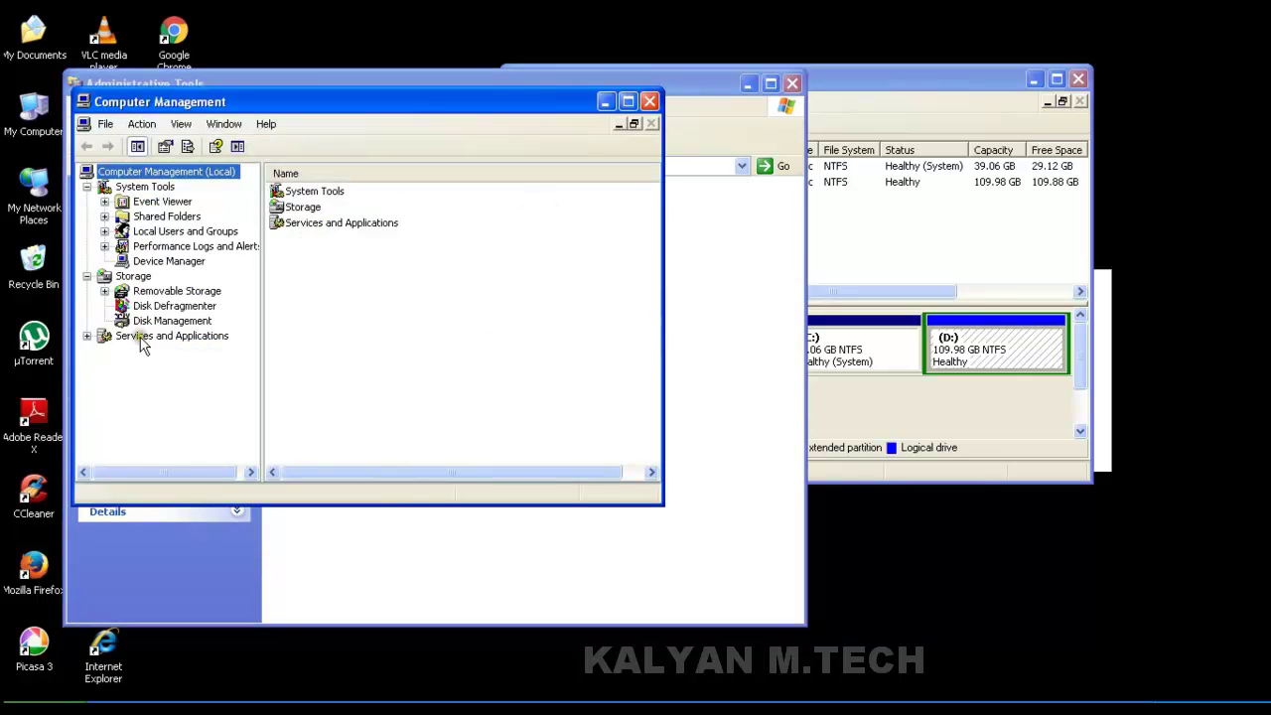
pyautogui.click(173, 324)
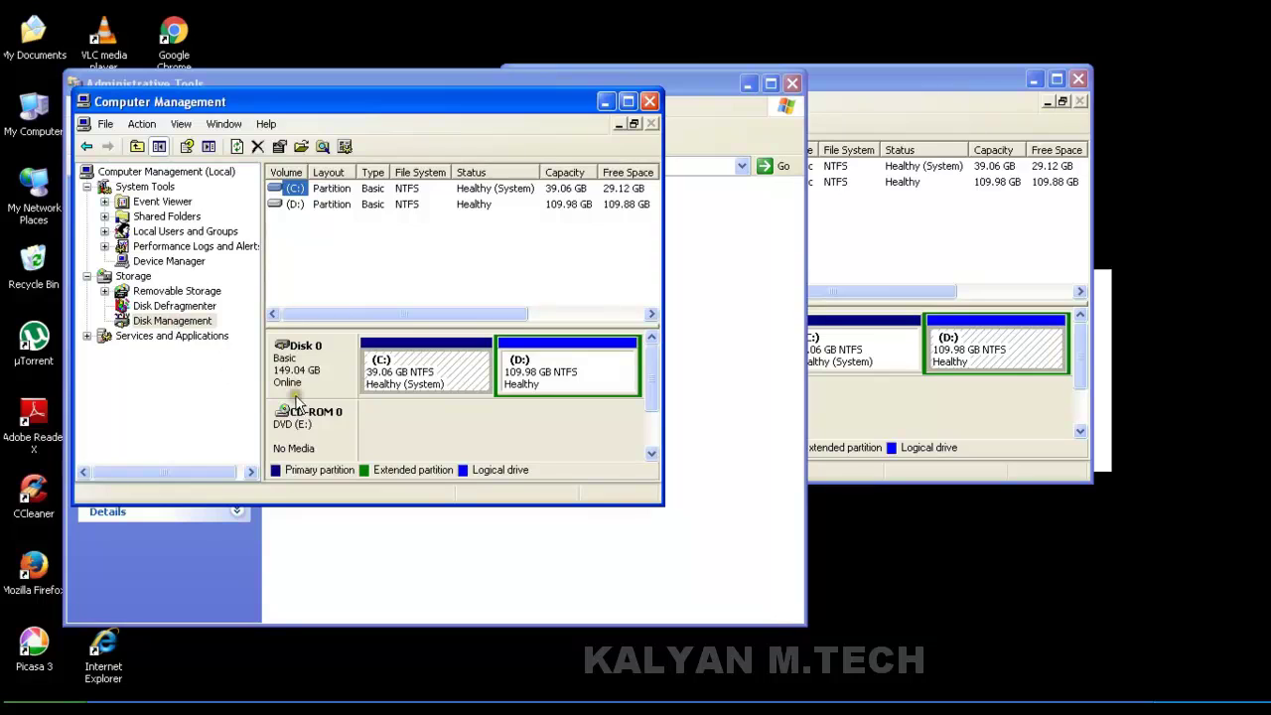
# Step: Close the duplicate Computer Management and Administrative Tools windows, and reposition the remaining Computer Management window
pyautogui.click(867, 99)
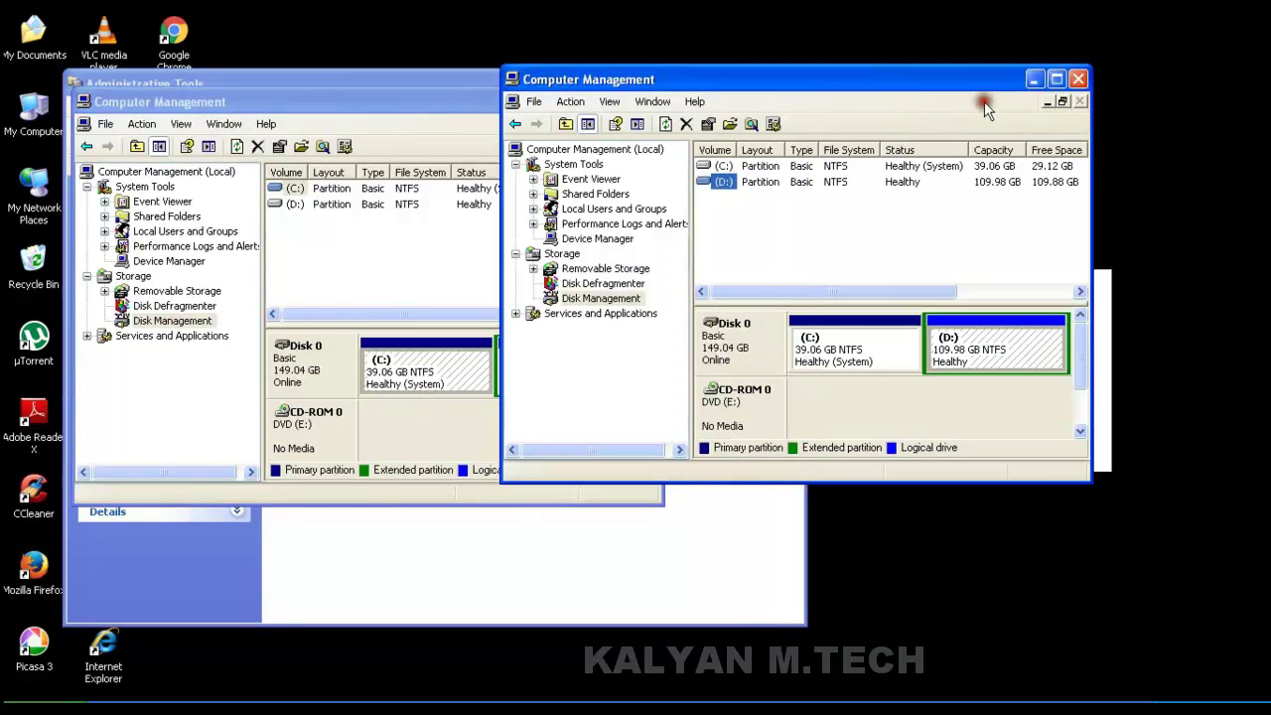
pyautogui.click(423, 130)
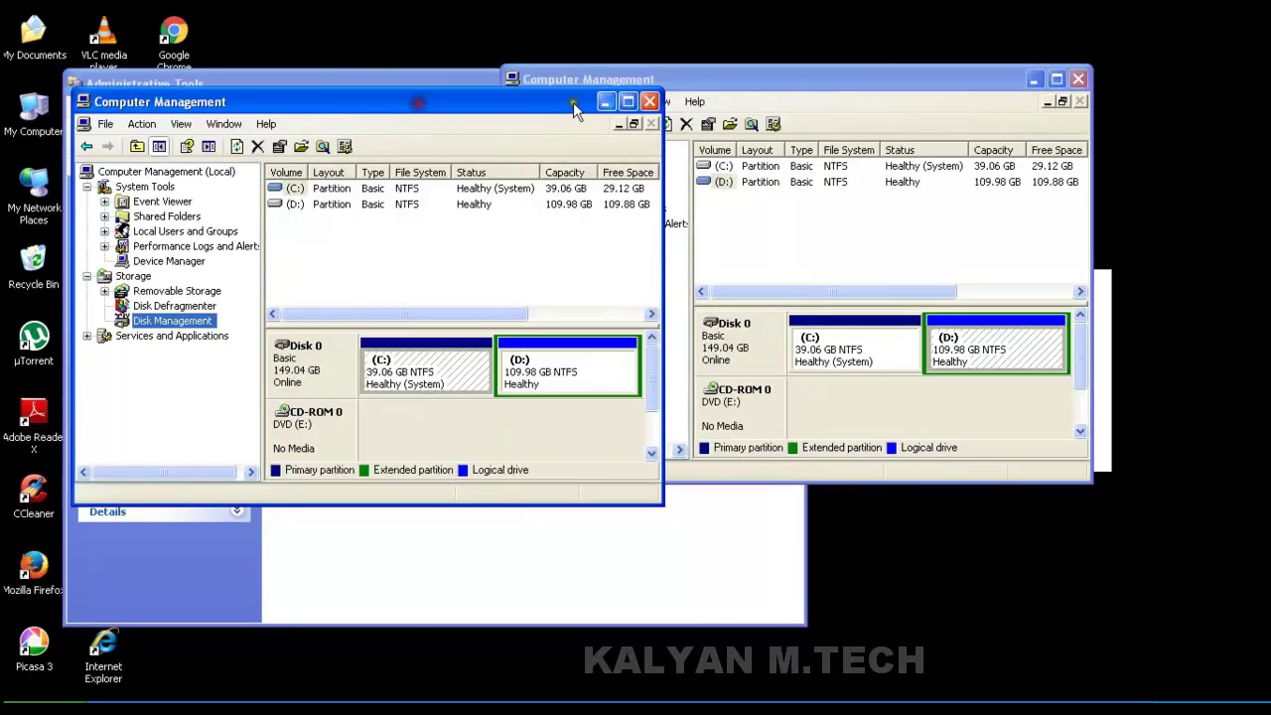
pyautogui.click(650, 102)
pyautogui.click(442, 83)
pyautogui.click(798, 83)
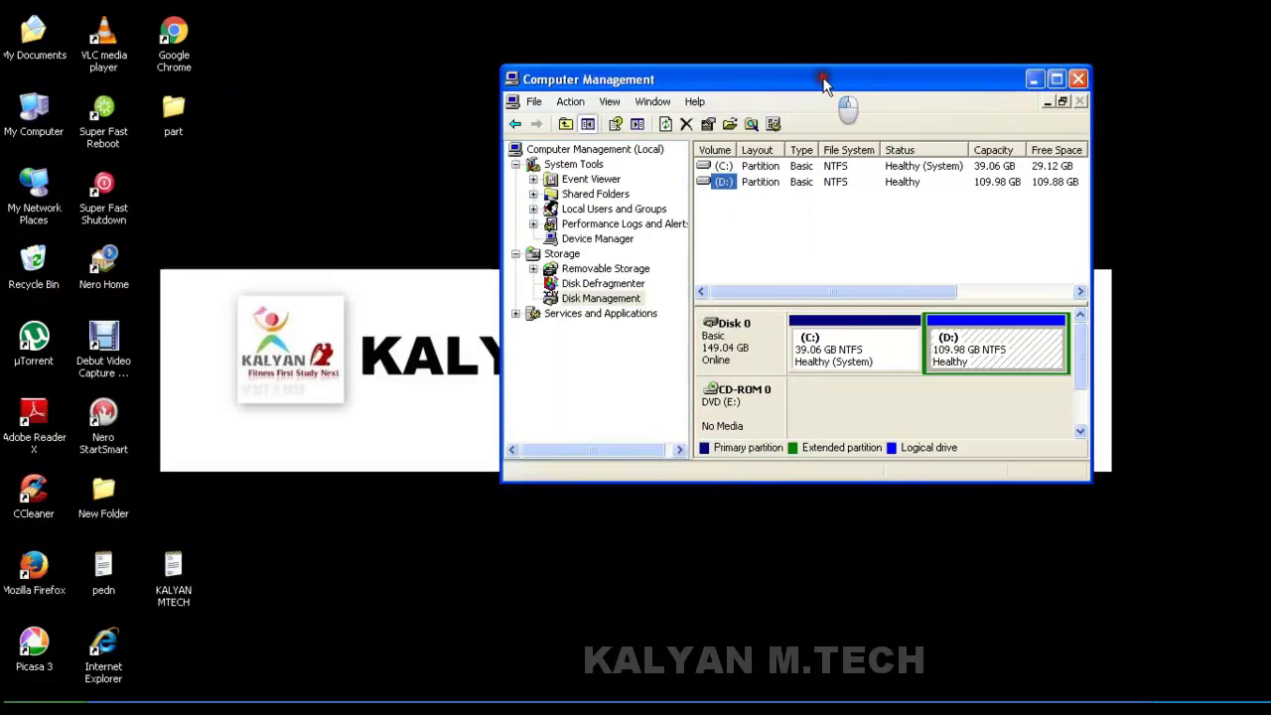
pyautogui.moveTo(823, 76); pyautogui.dragTo(678, 78)
# Step: Review the actions available for the D: partition in Disk Management, and view the drives listed in My Computer
pyautogui.rightClick(26, 125)
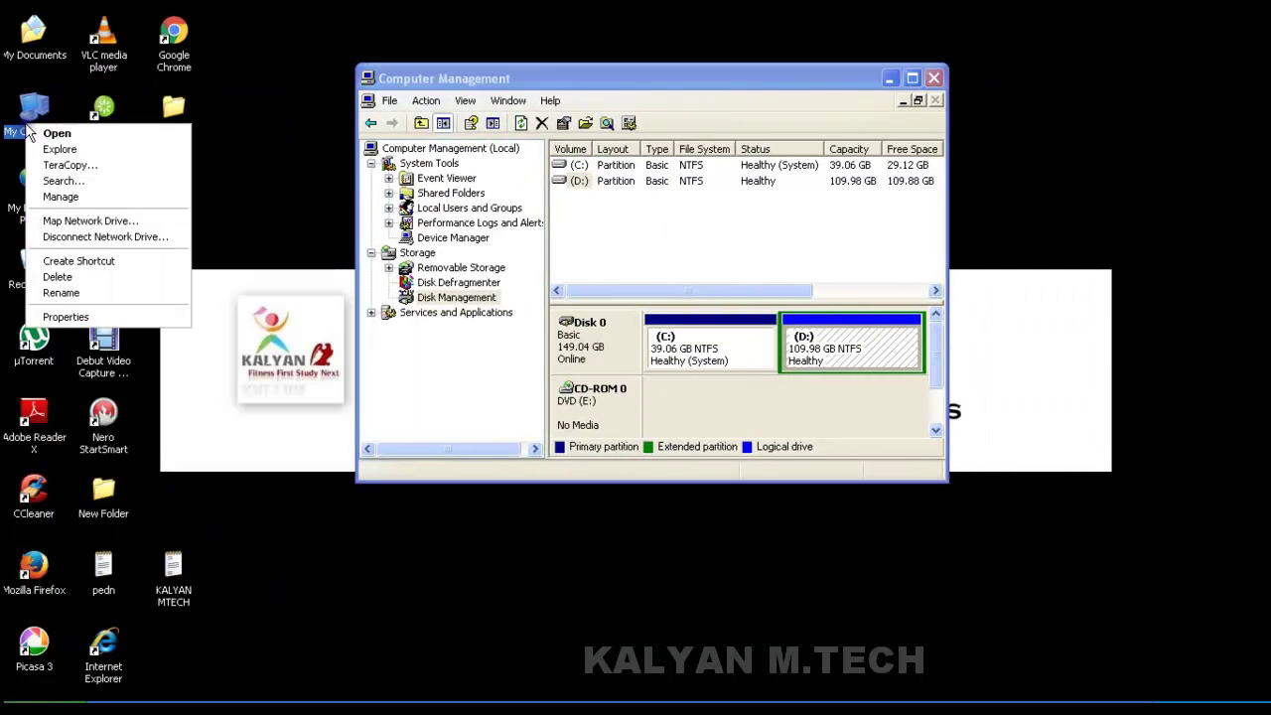
pyautogui.click(259, 163)
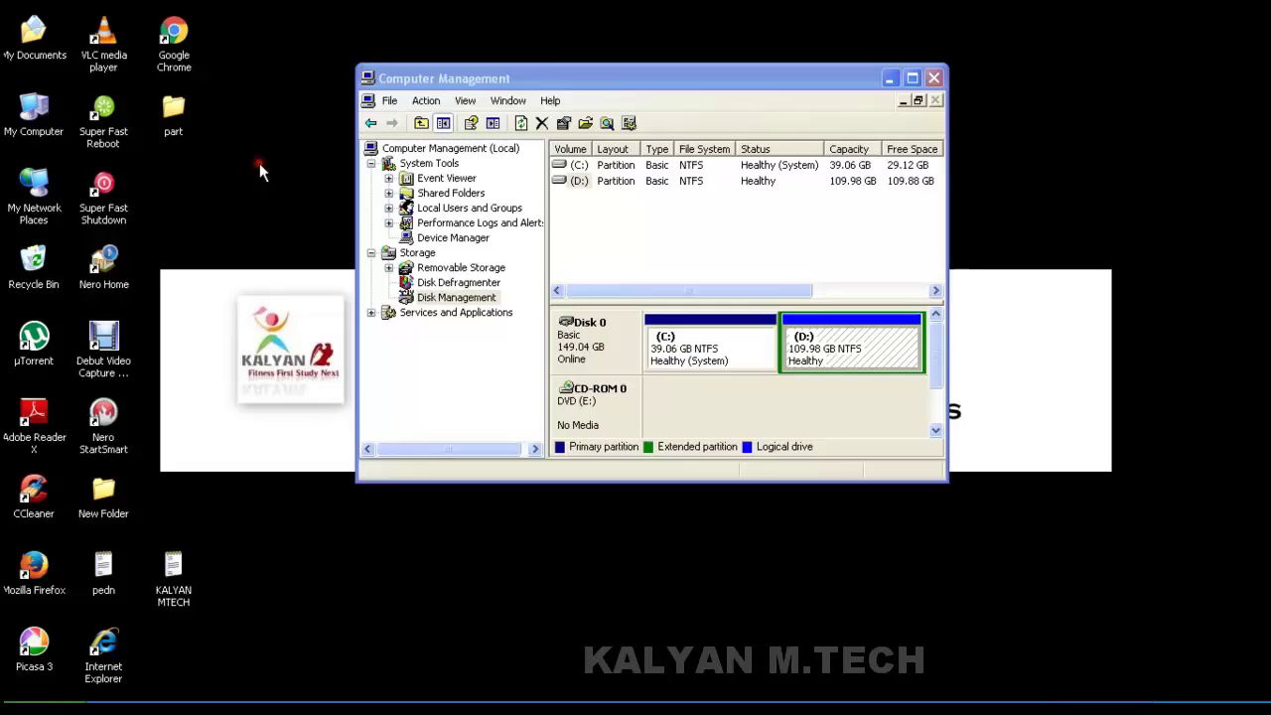
pyautogui.click(462, 297)
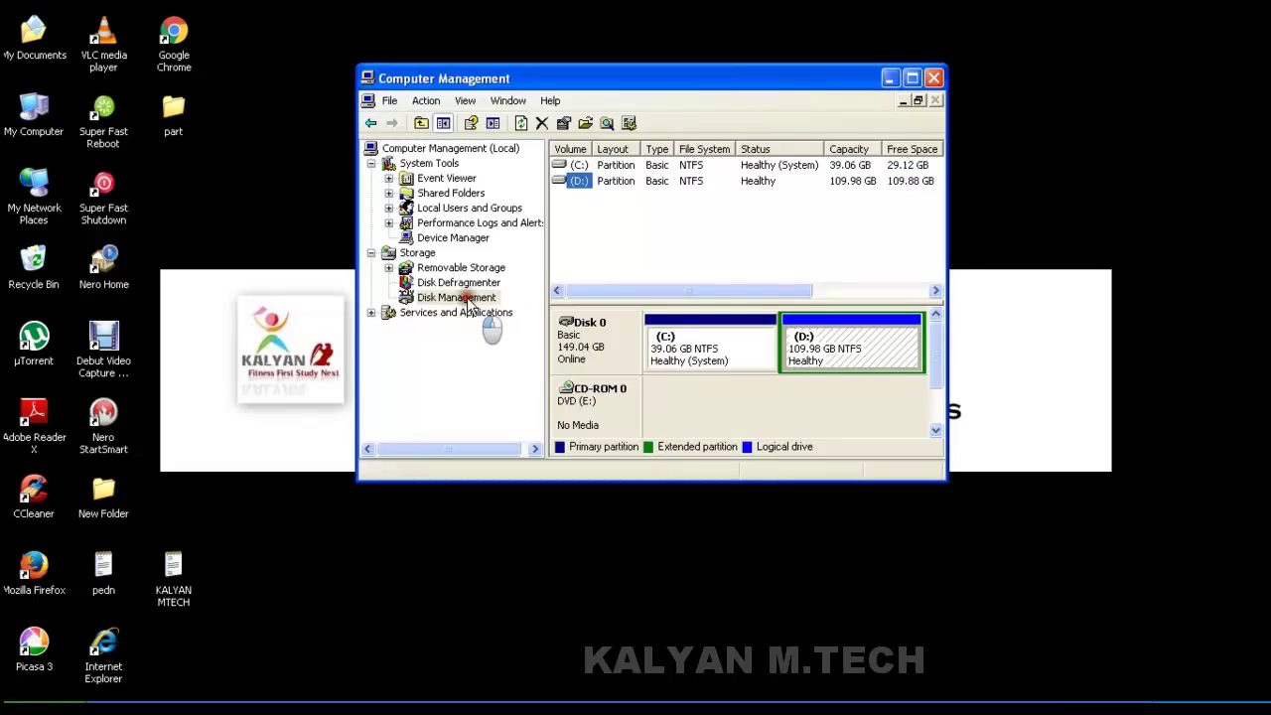
pyautogui.rightClick(838, 360)
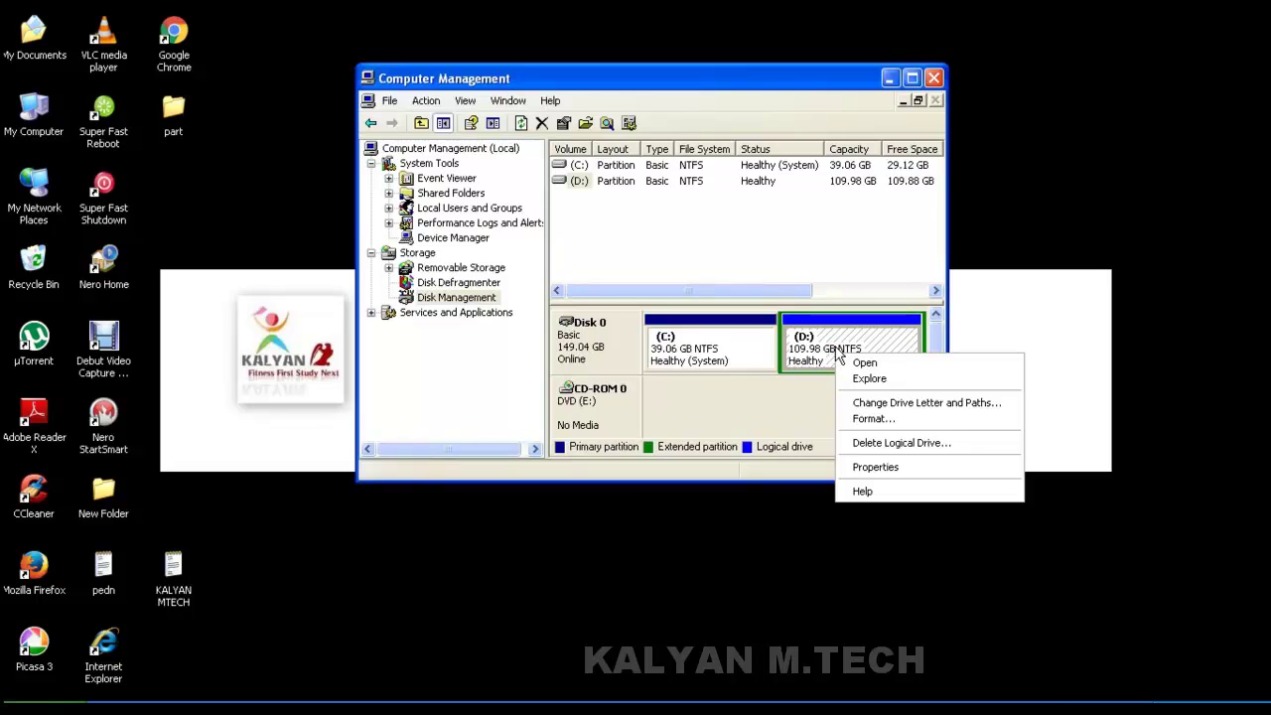
pyautogui.doubleClick(51, 117)
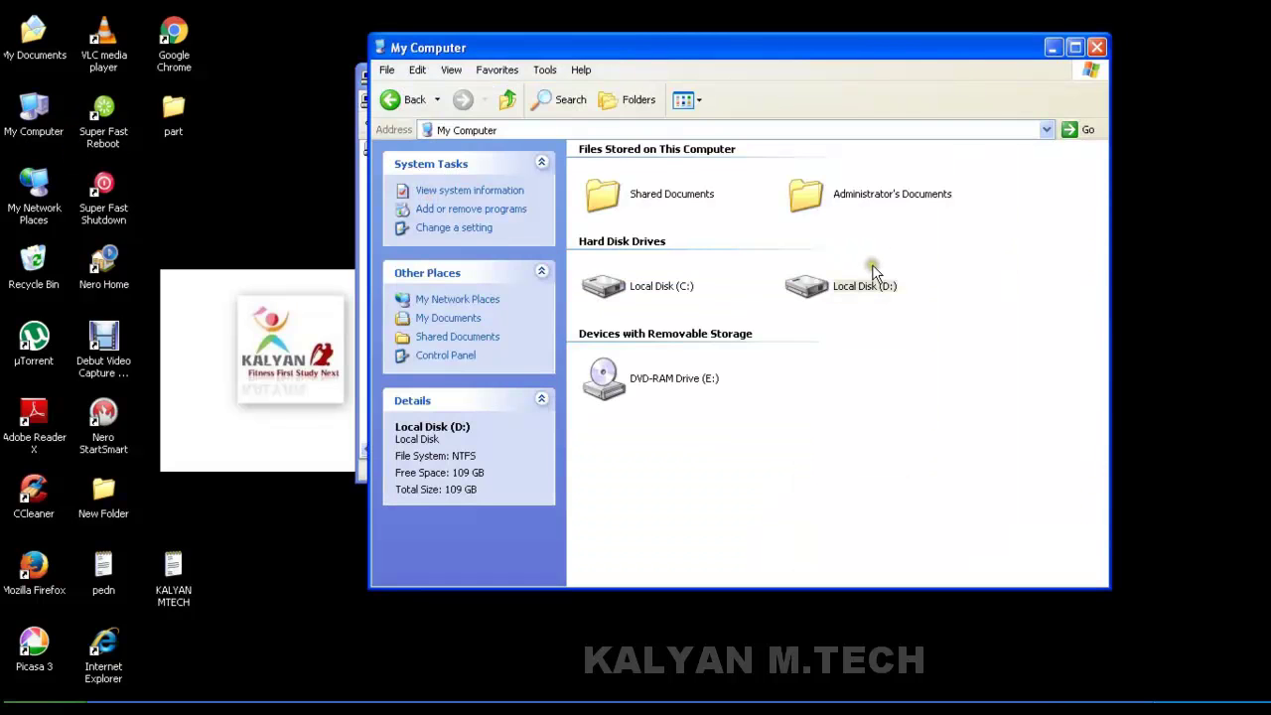
pyautogui.click(1096, 47)
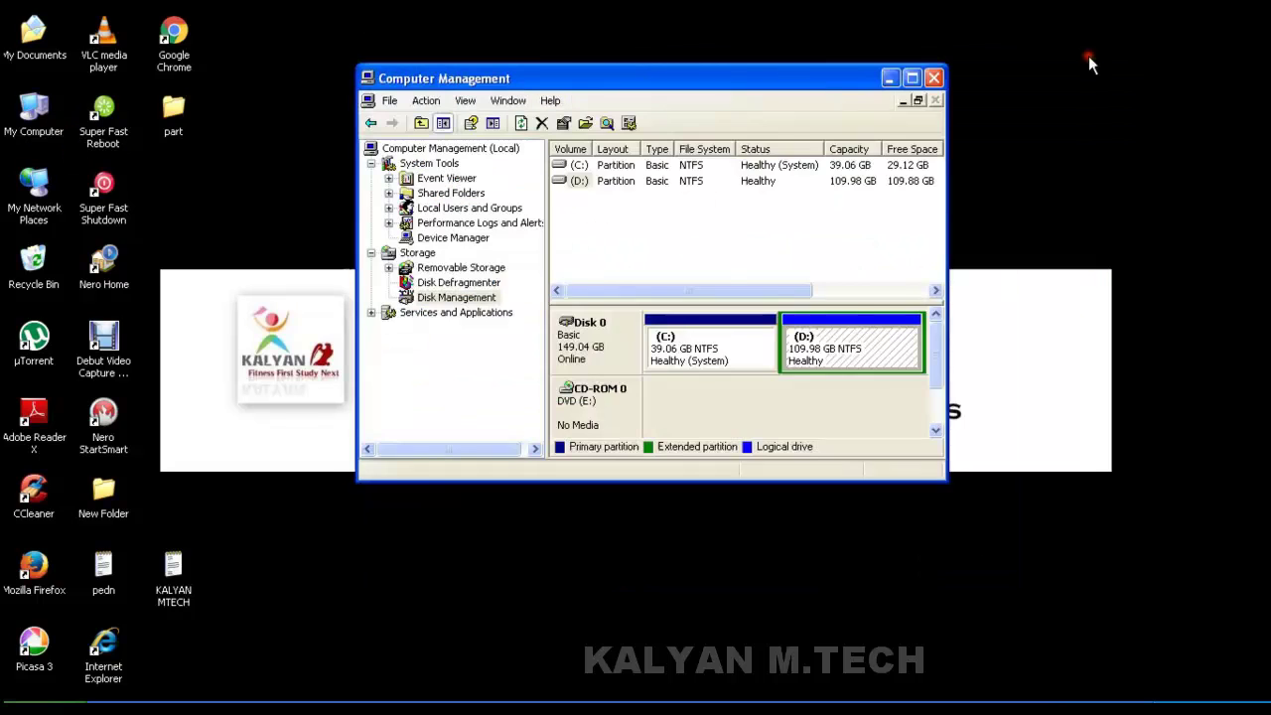
# Step: Try to delete the D: logical drive of Disk 0, accepting the loss of its data
pyautogui.rightClick(820, 359)
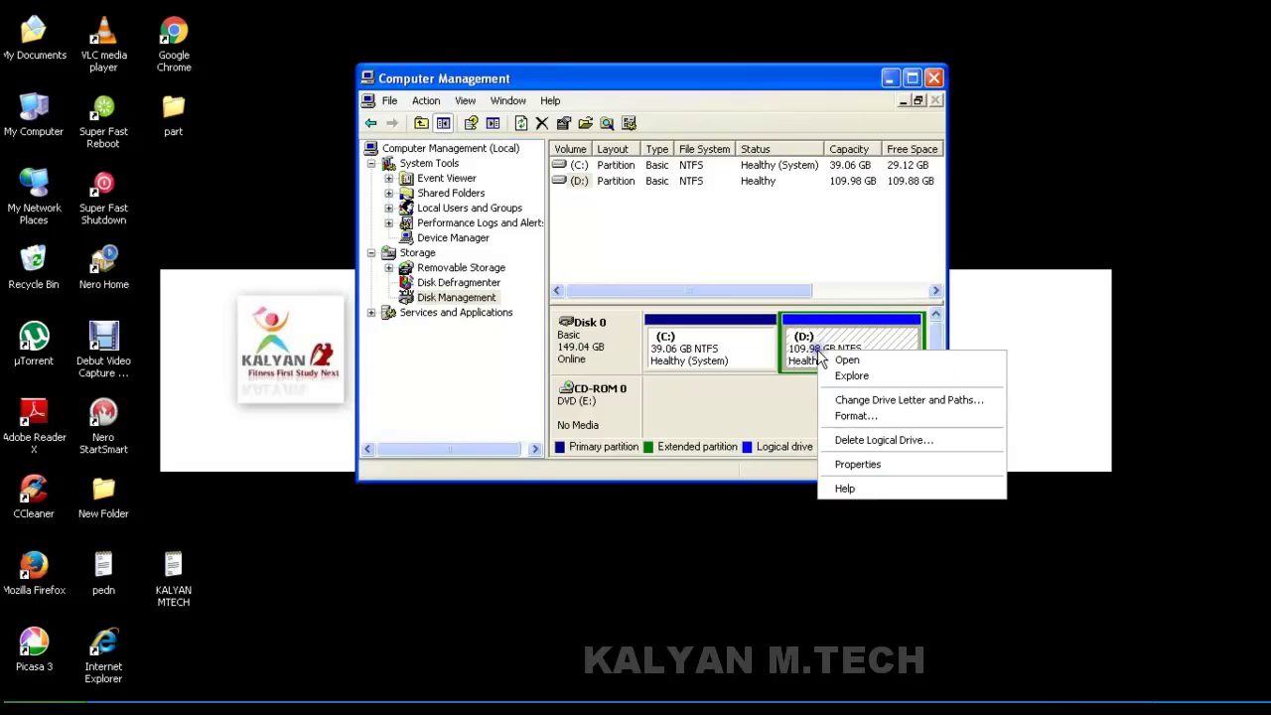
pyautogui.click(872, 442)
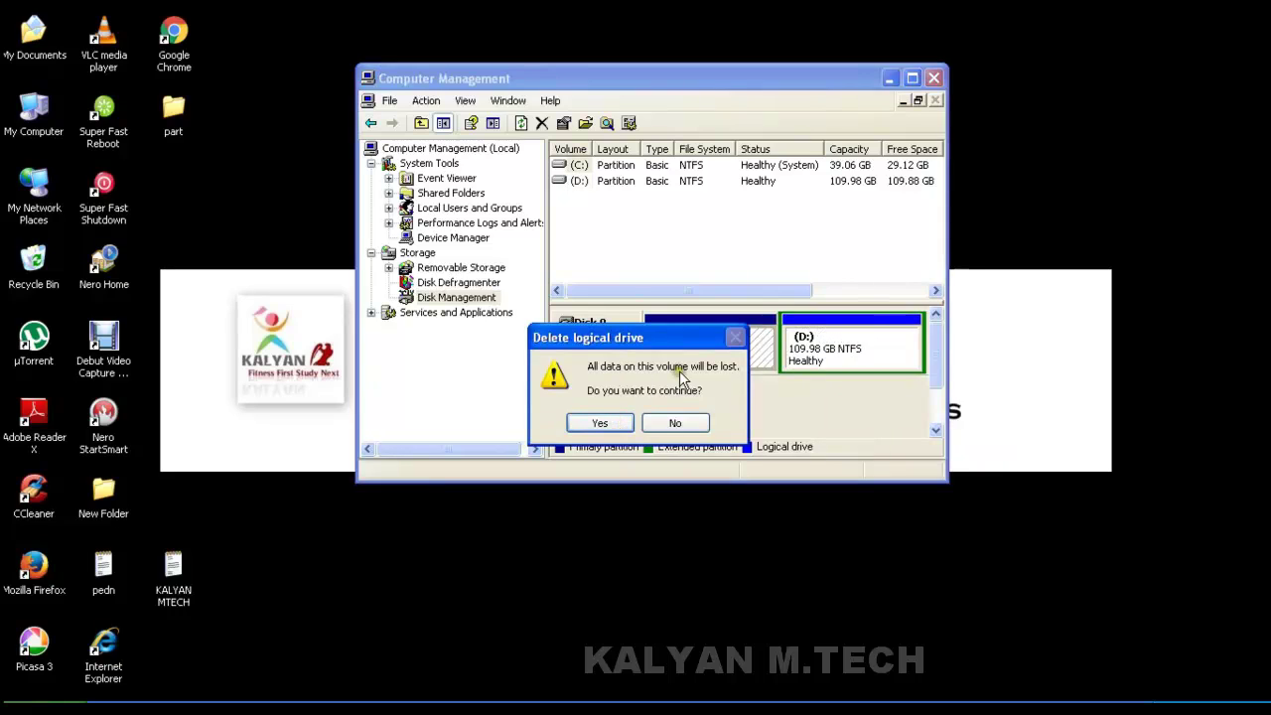
pyautogui.click(608, 422)
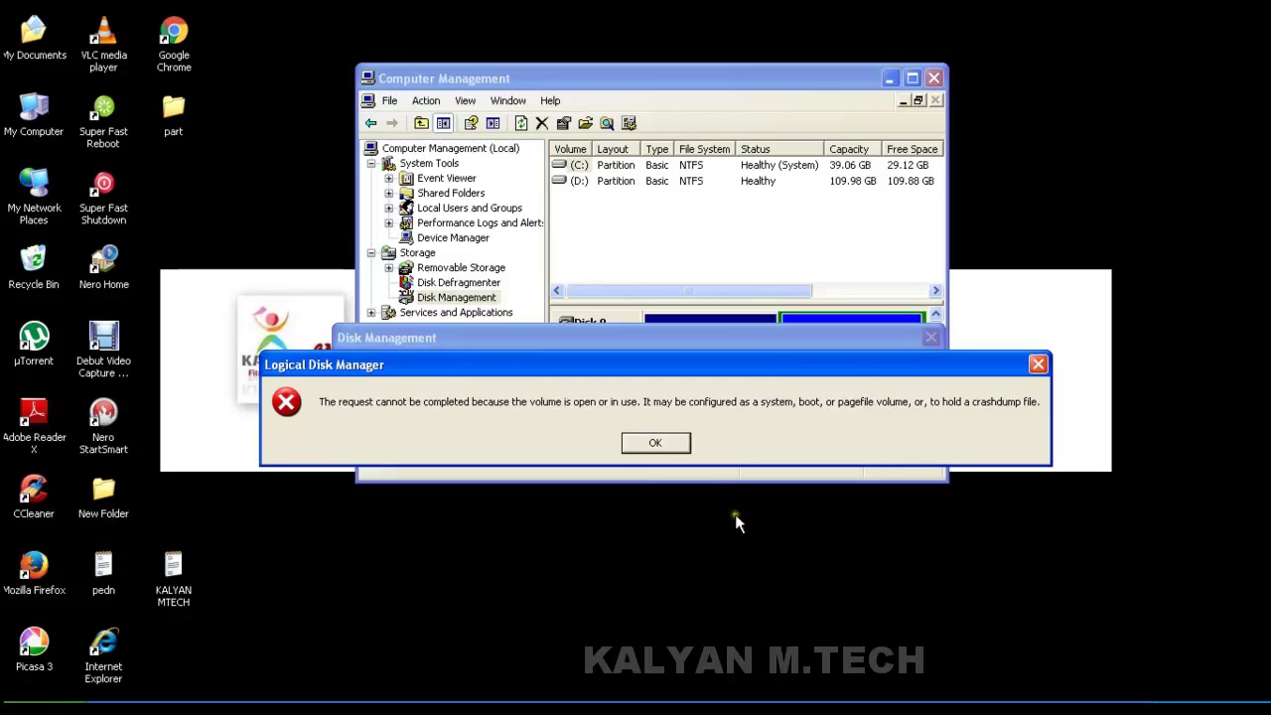
pyautogui.rightClick(1072, 703)
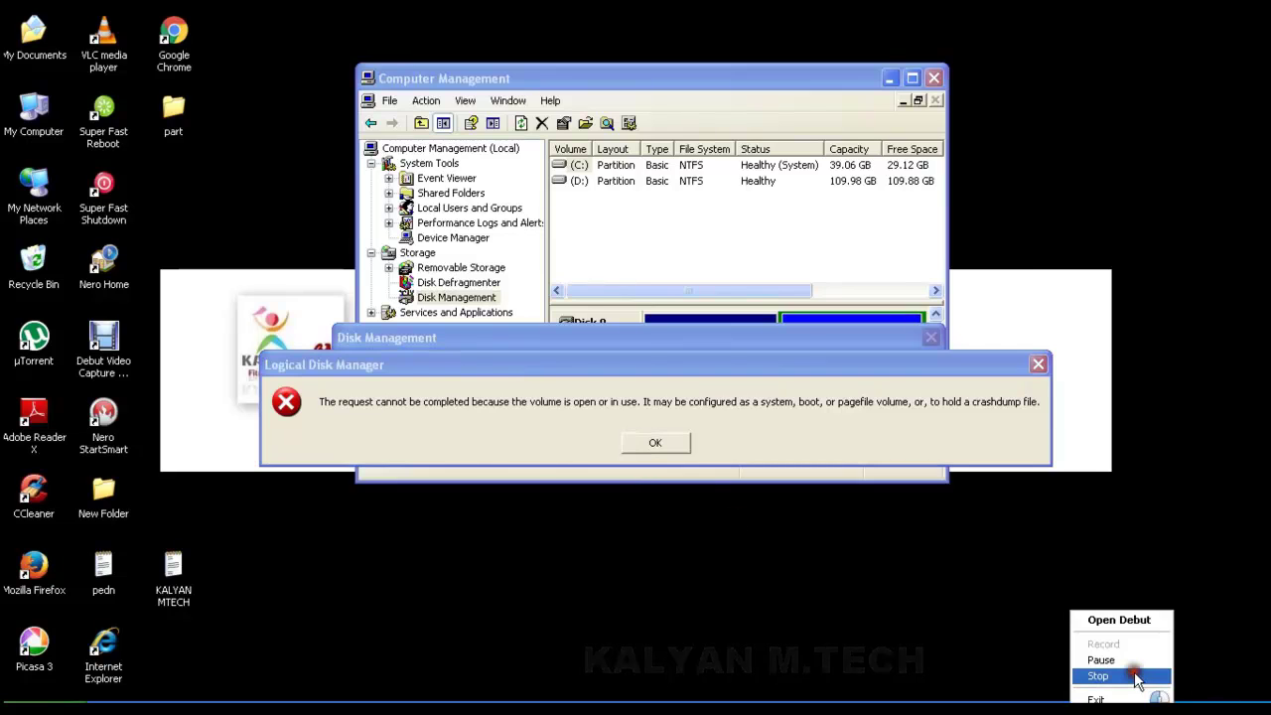
pyautogui.click(1120, 675)
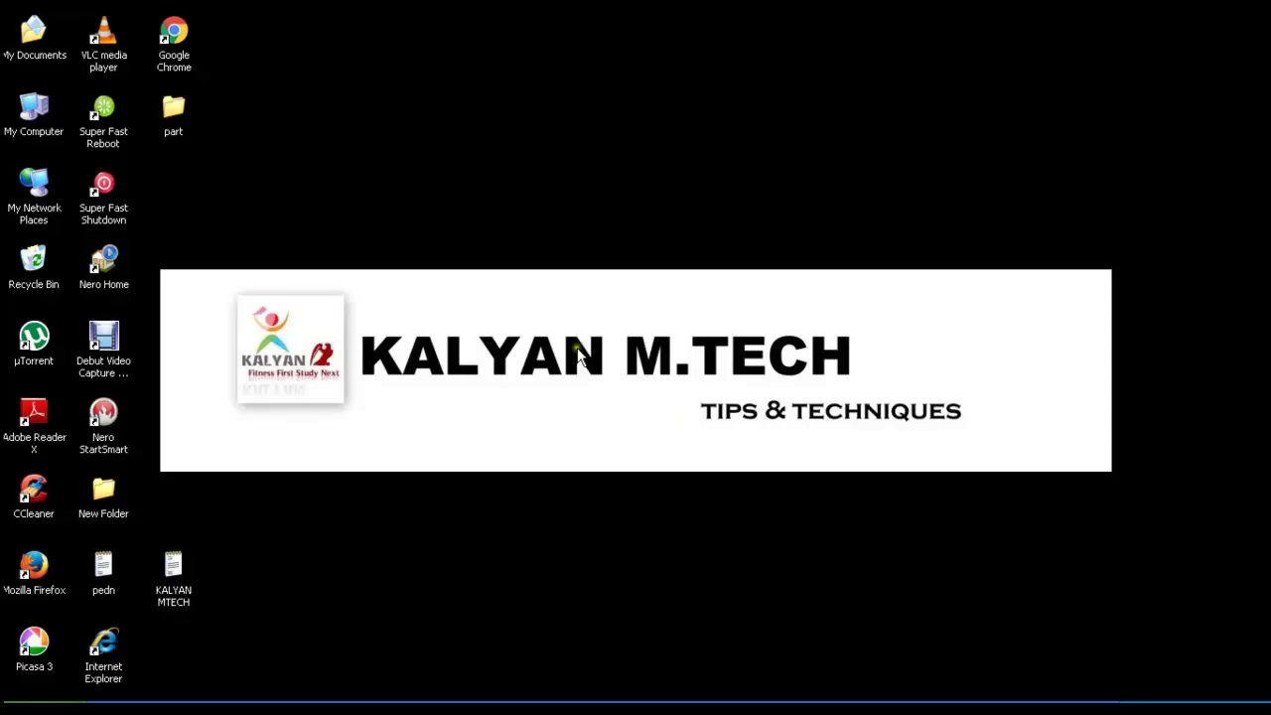
pyautogui.doubleClick(175, 570)
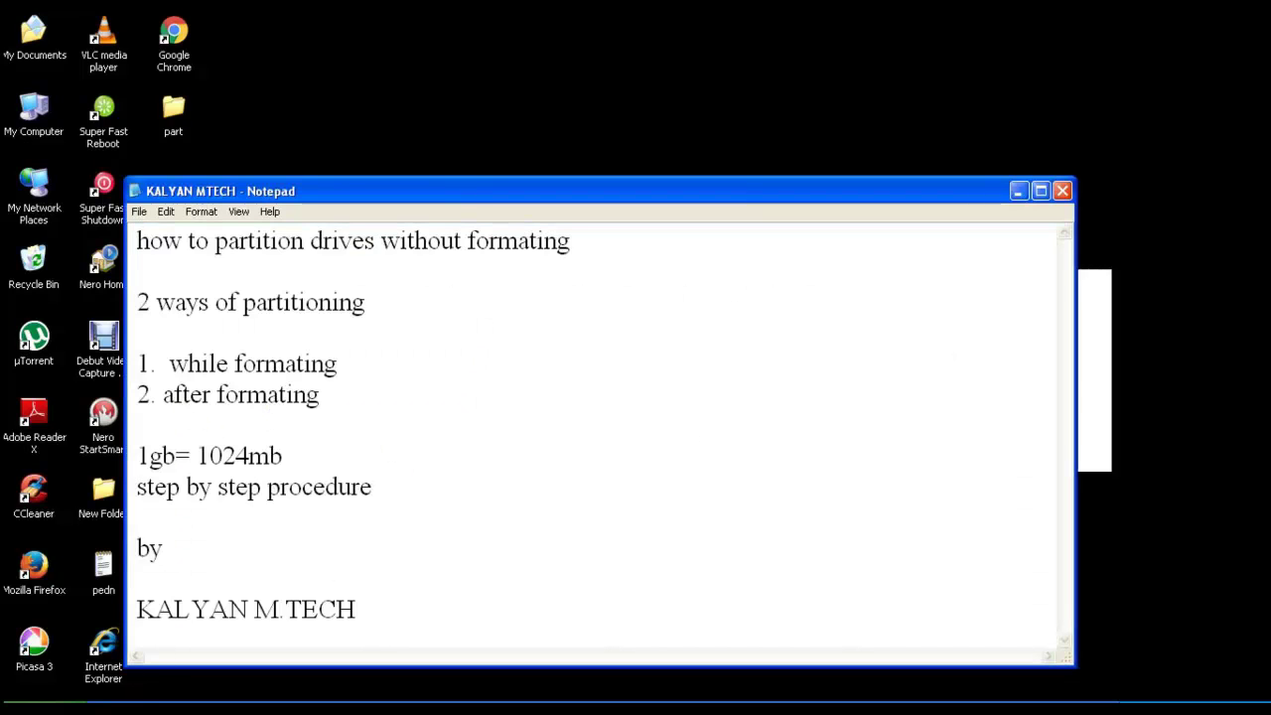
pyautogui.hotkey('alt', 'F4')
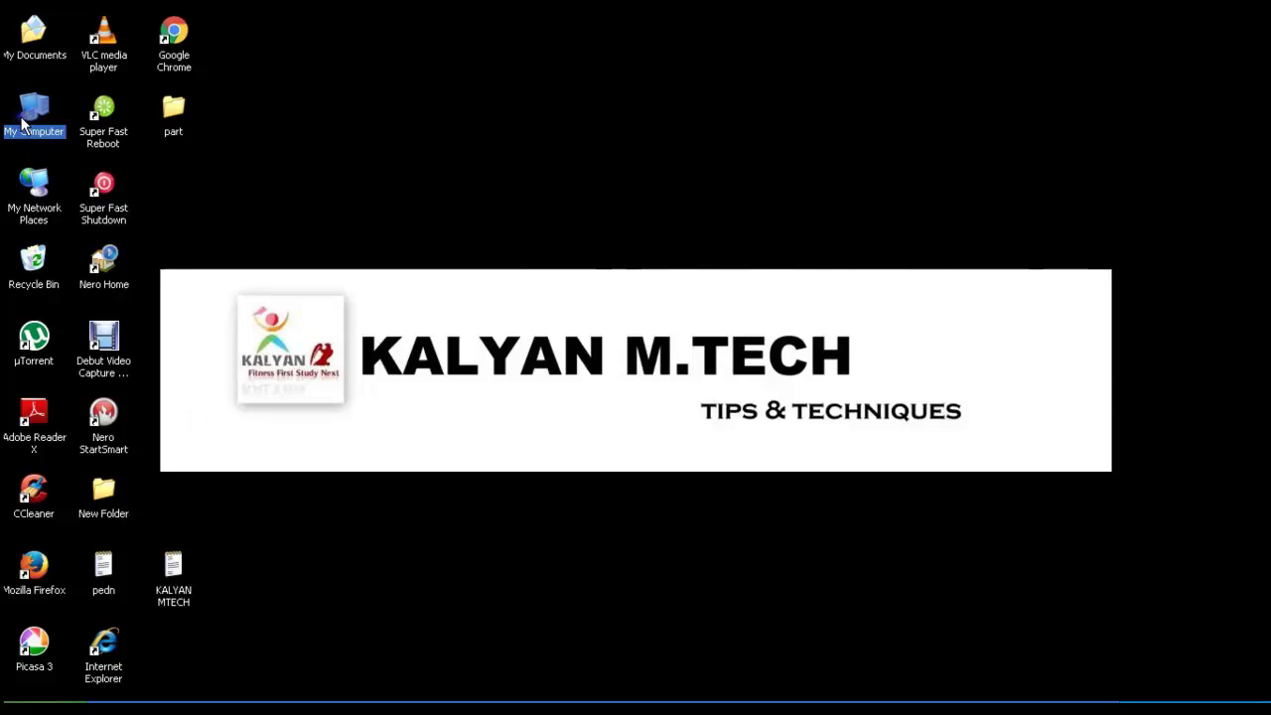
# Step: Open Computer Management for this computer and show Disk Management
pyautogui.rightClick(24, 117)
pyautogui.click(60, 192)
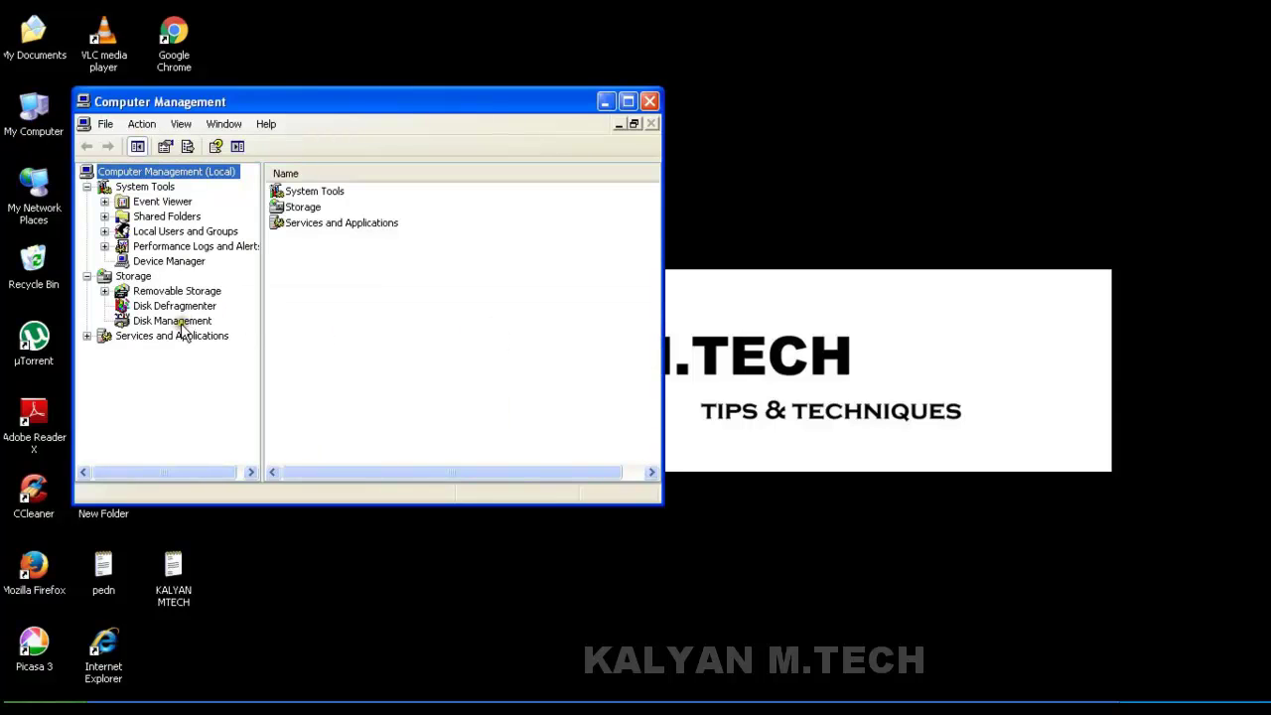
pyautogui.click(180, 322)
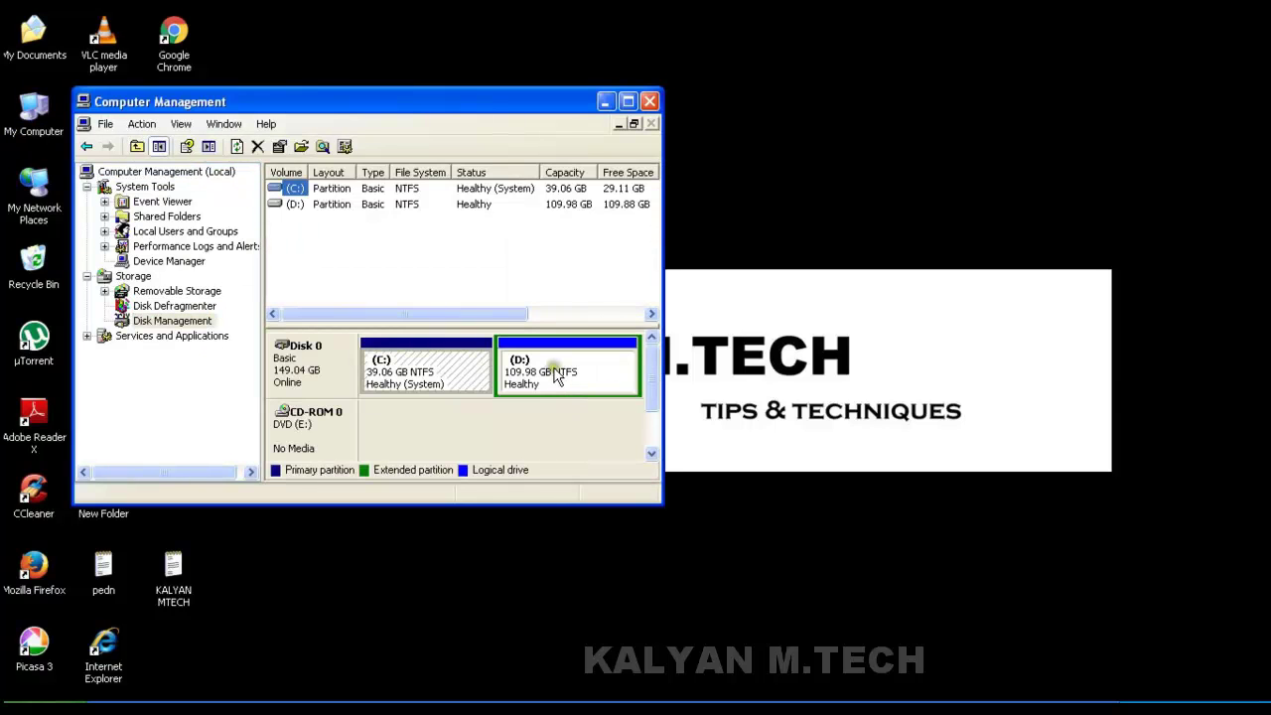
# Step: Delete the D: logical drive of Disk 0, accepting the data loss and forcing the deletion although it is in use
pyautogui.click(556, 375)
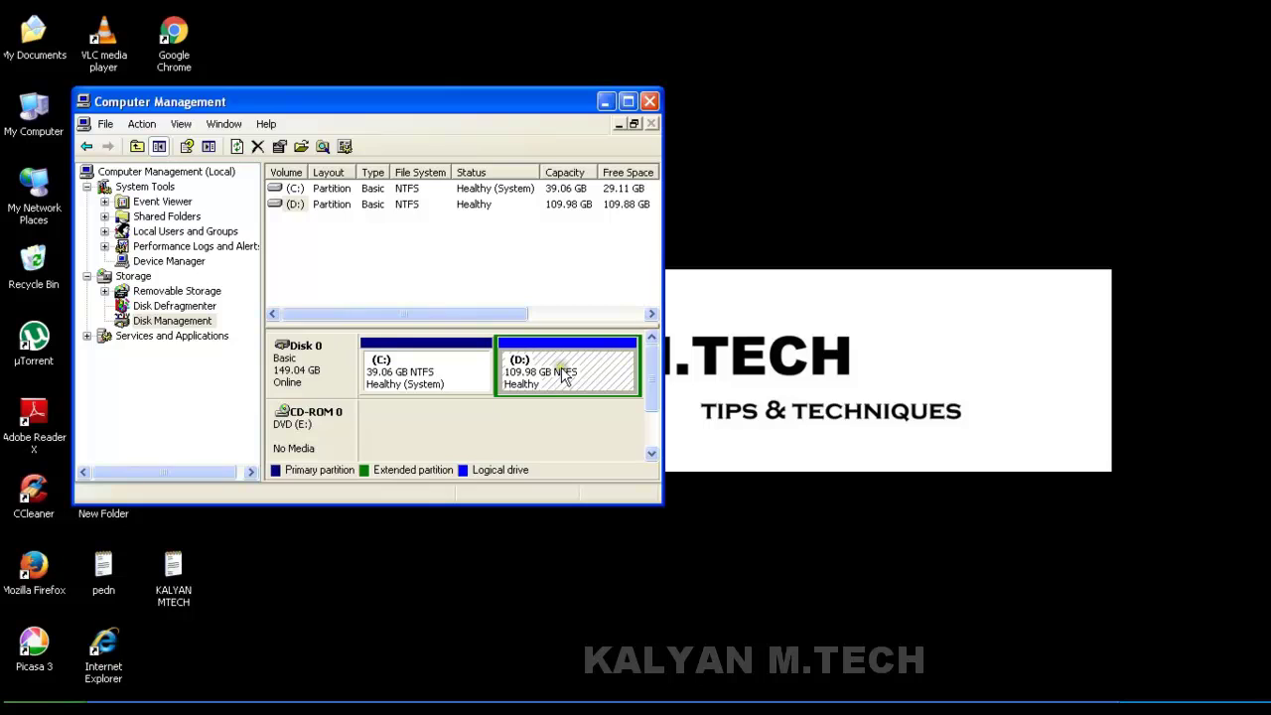
pyautogui.rightClick(562, 372)
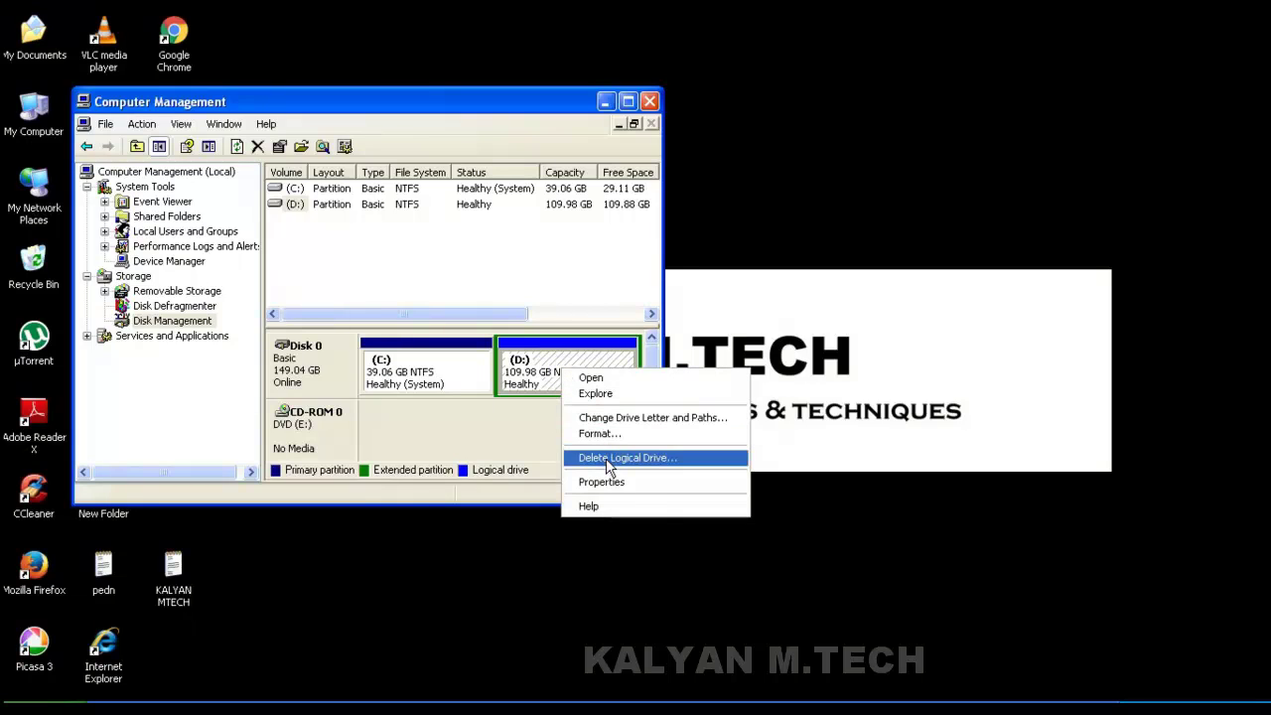
pyautogui.click(608, 459)
pyautogui.click(587, 429)
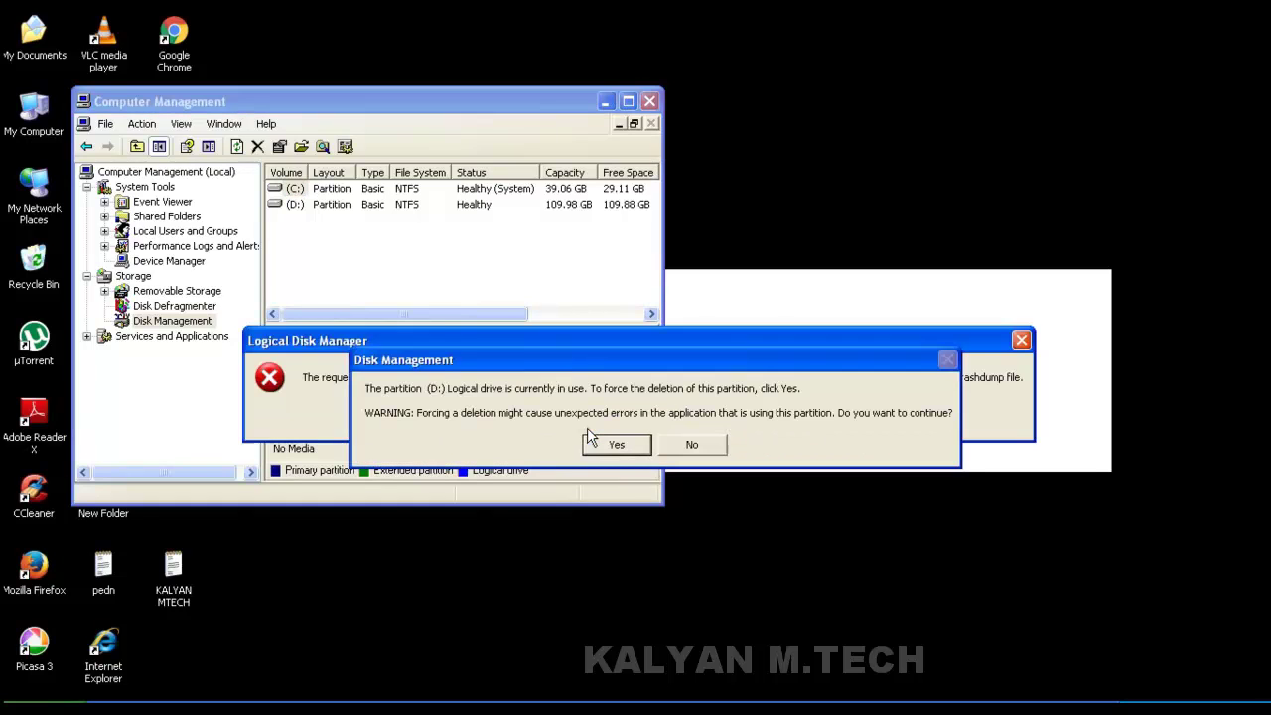
pyautogui.click(613, 447)
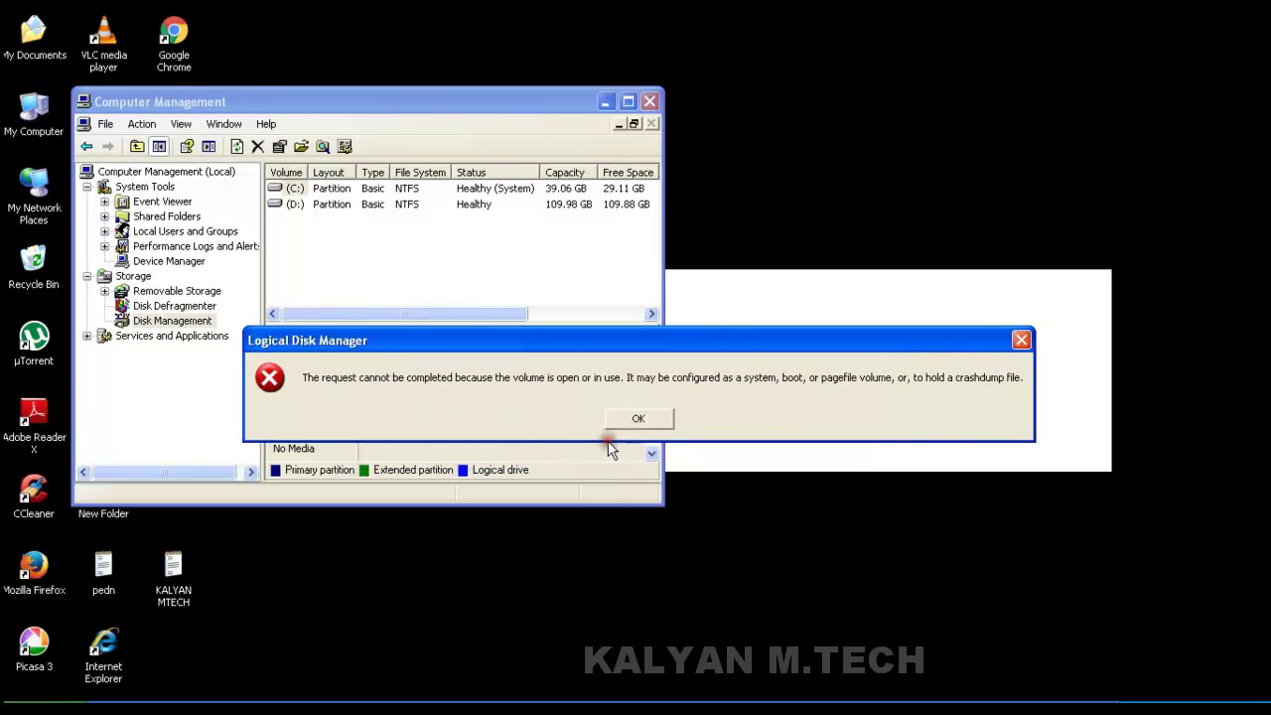
pyautogui.click(633, 425)
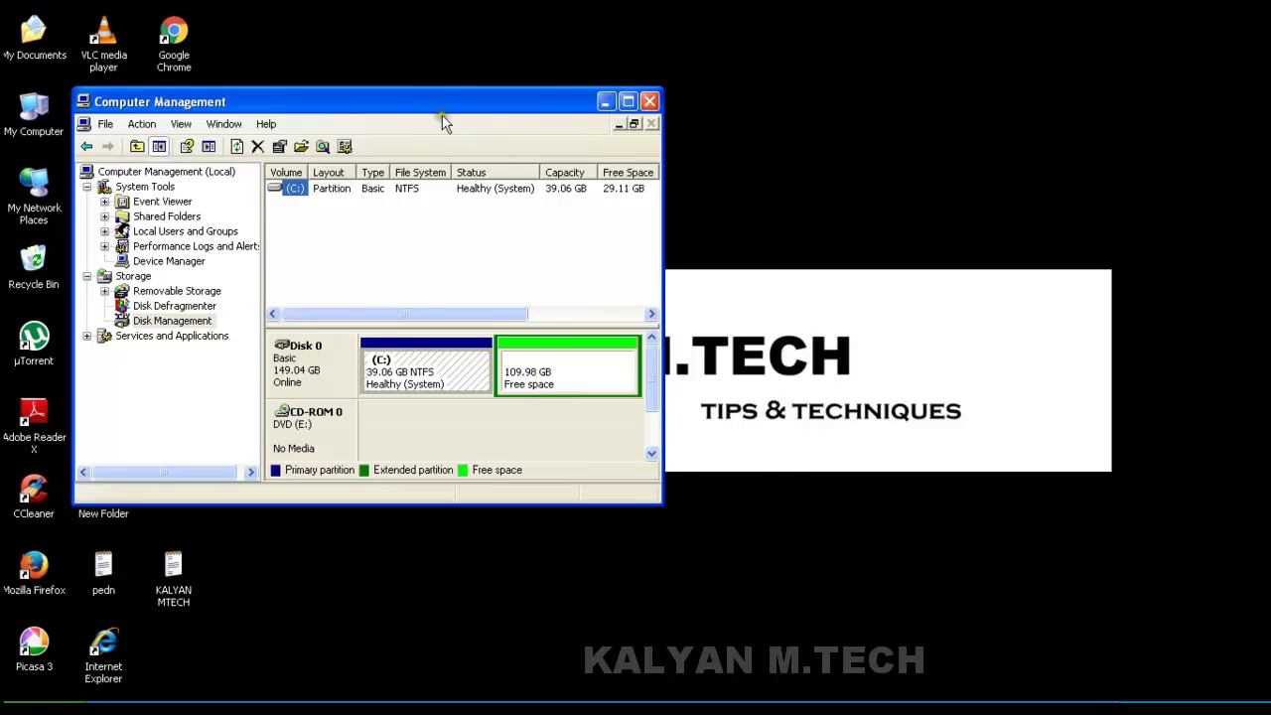
# Step: Reposition the Computer Management window and check in My Computer which drives are listed
pyautogui.moveTo(437, 107); pyautogui.dragTo(568, 89)
pyautogui.doubleClick(40, 123)
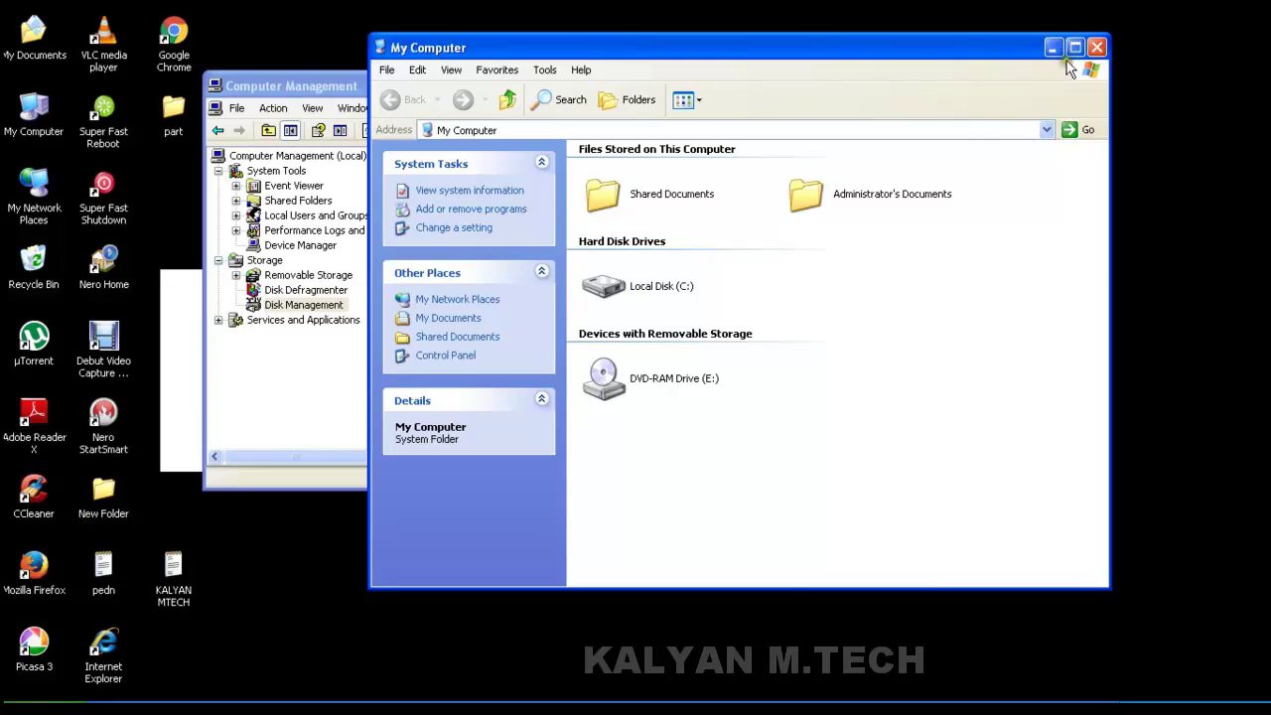
pyautogui.click(1097, 47)
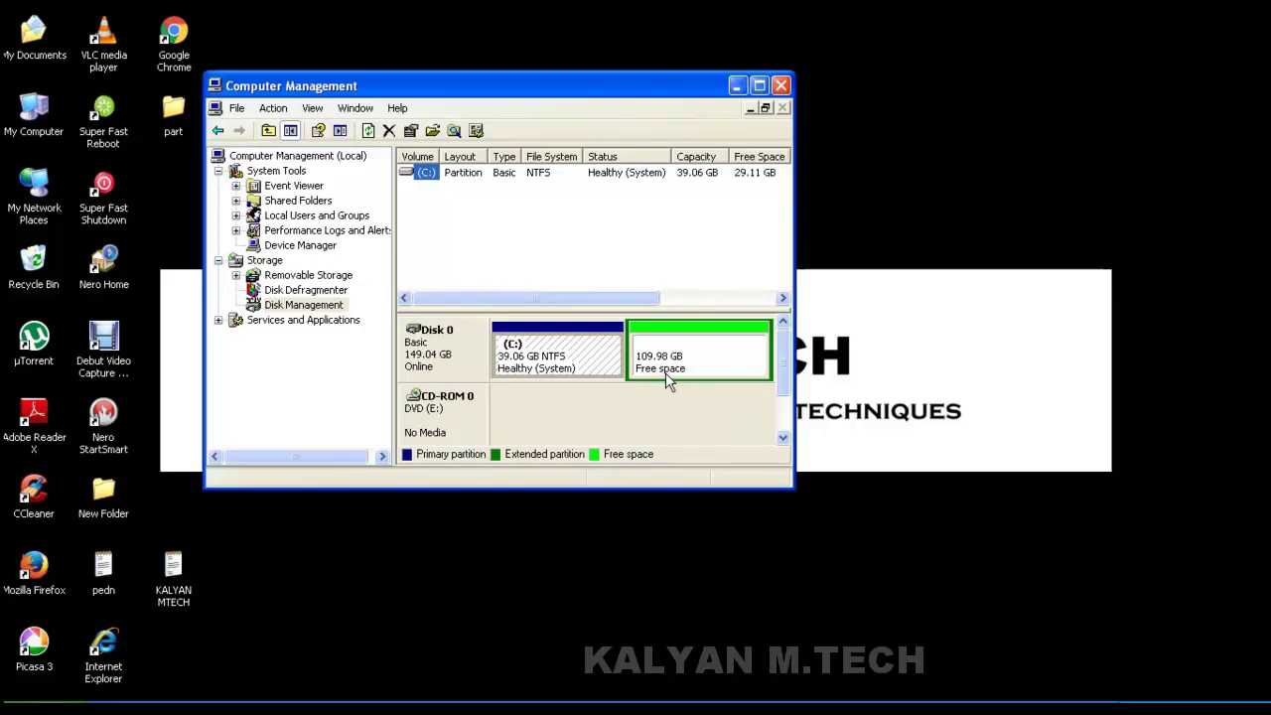
# Step: Open Calculator from Accessories and place it beside the Computer Management window
pyautogui.click(40, 709)
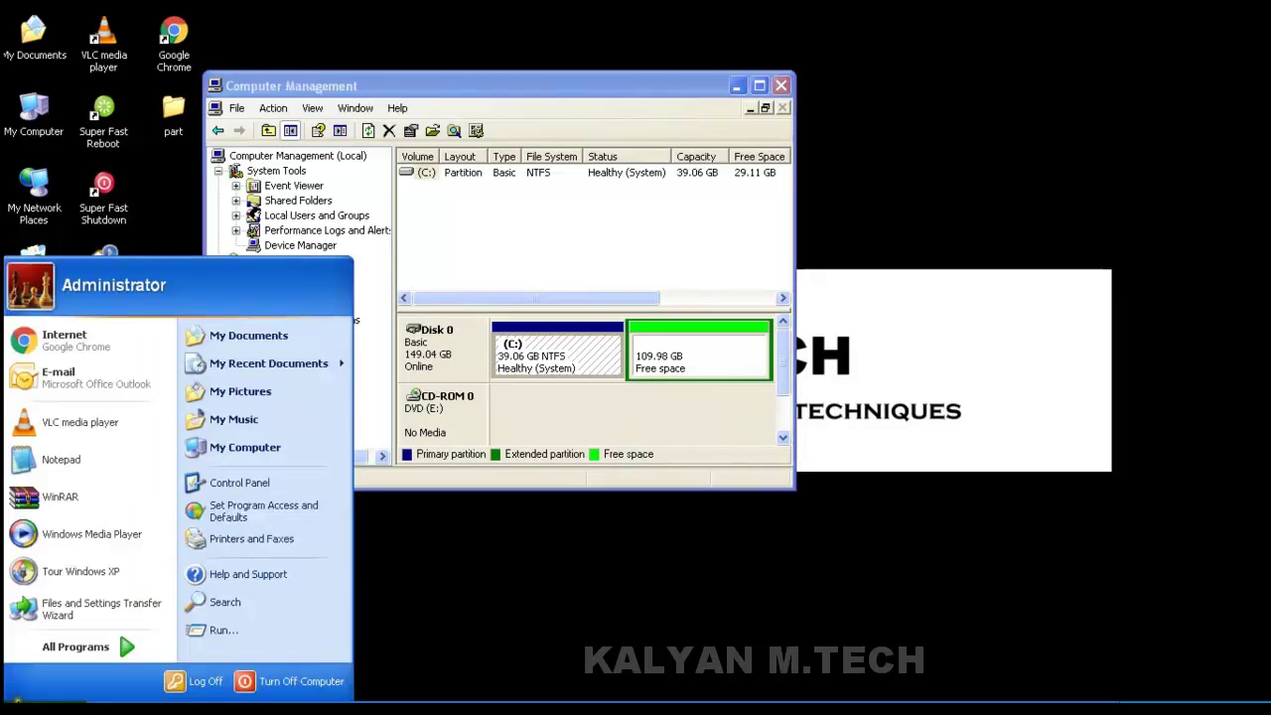
pyautogui.click(120, 648)
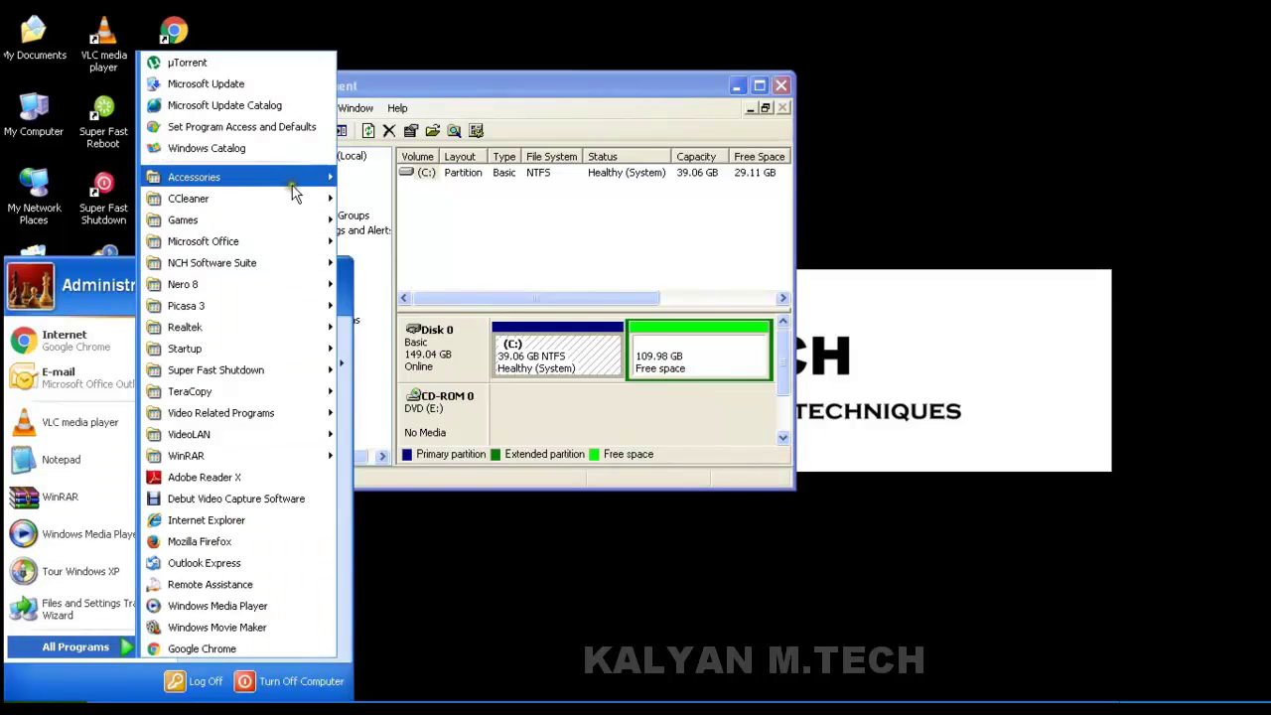
pyautogui.moveTo(294, 182)
pyautogui.click(402, 284)
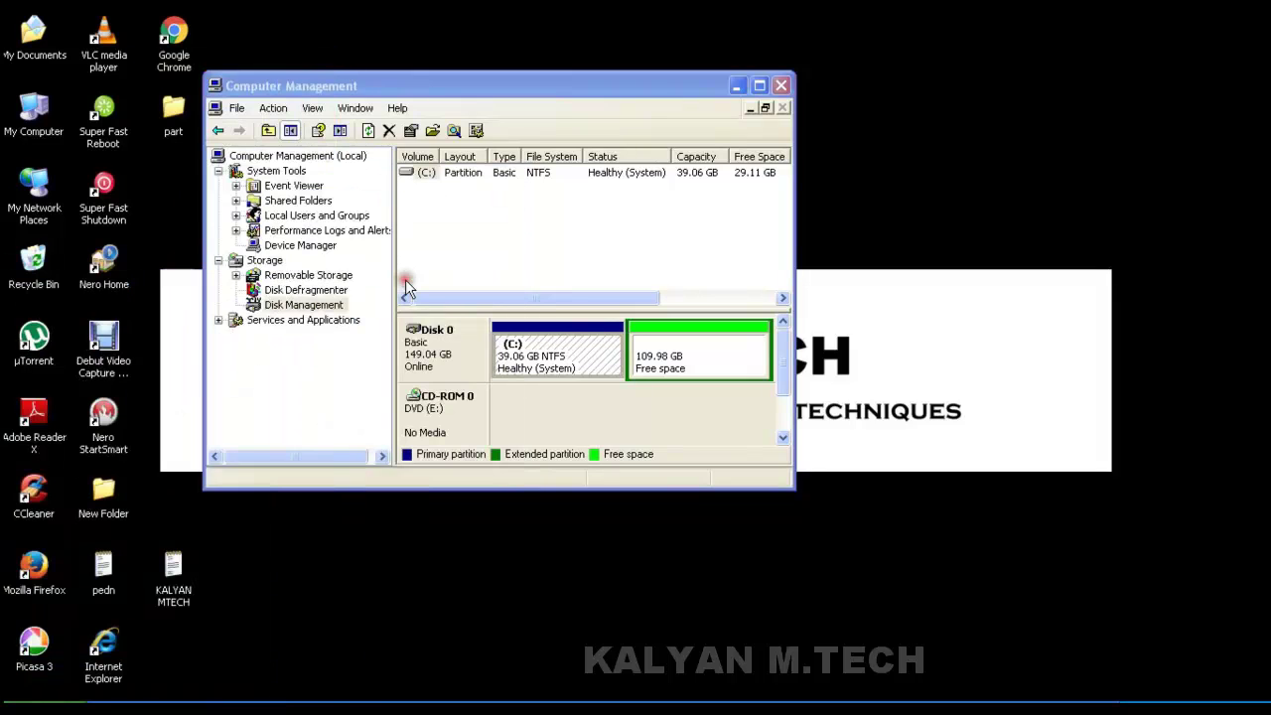
pyautogui.moveTo(220, 174); pyautogui.dragTo(1001, 224)
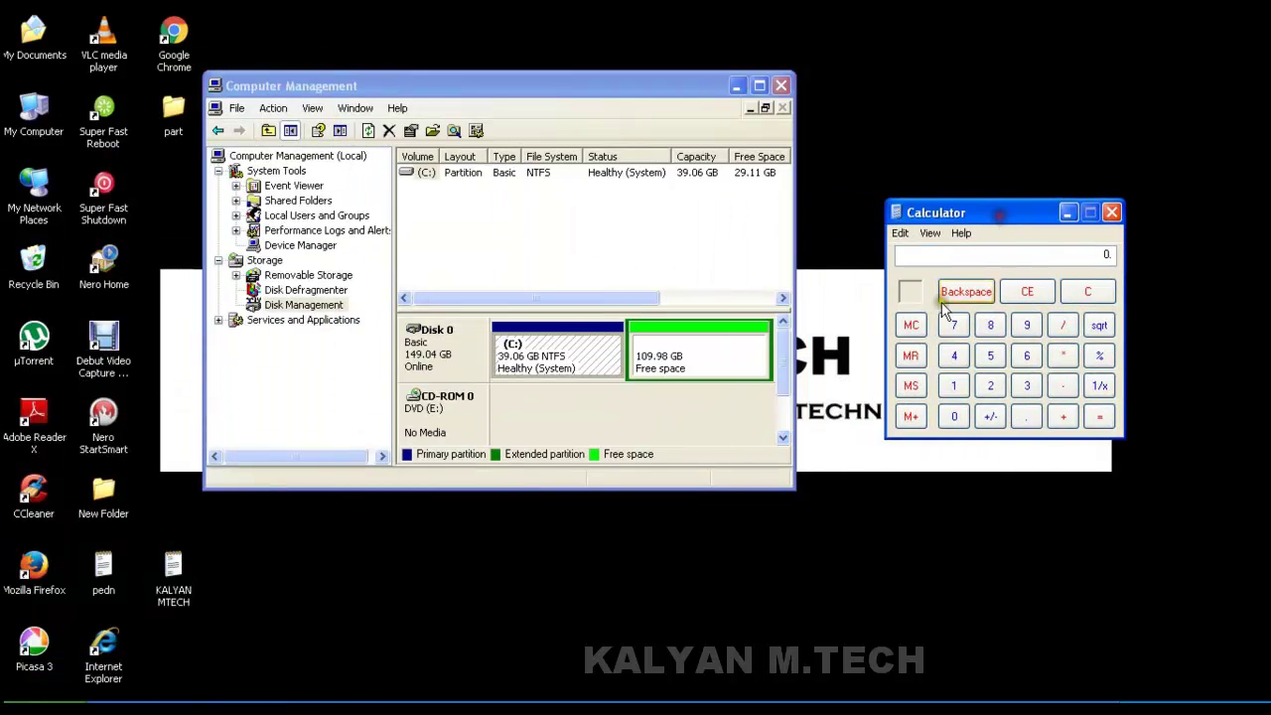
# Step: In the desktop notes file, add a blank line after "1gb= 1024mb", remove the one below "by", and minimise the file
pyautogui.doubleClick(204, 585)
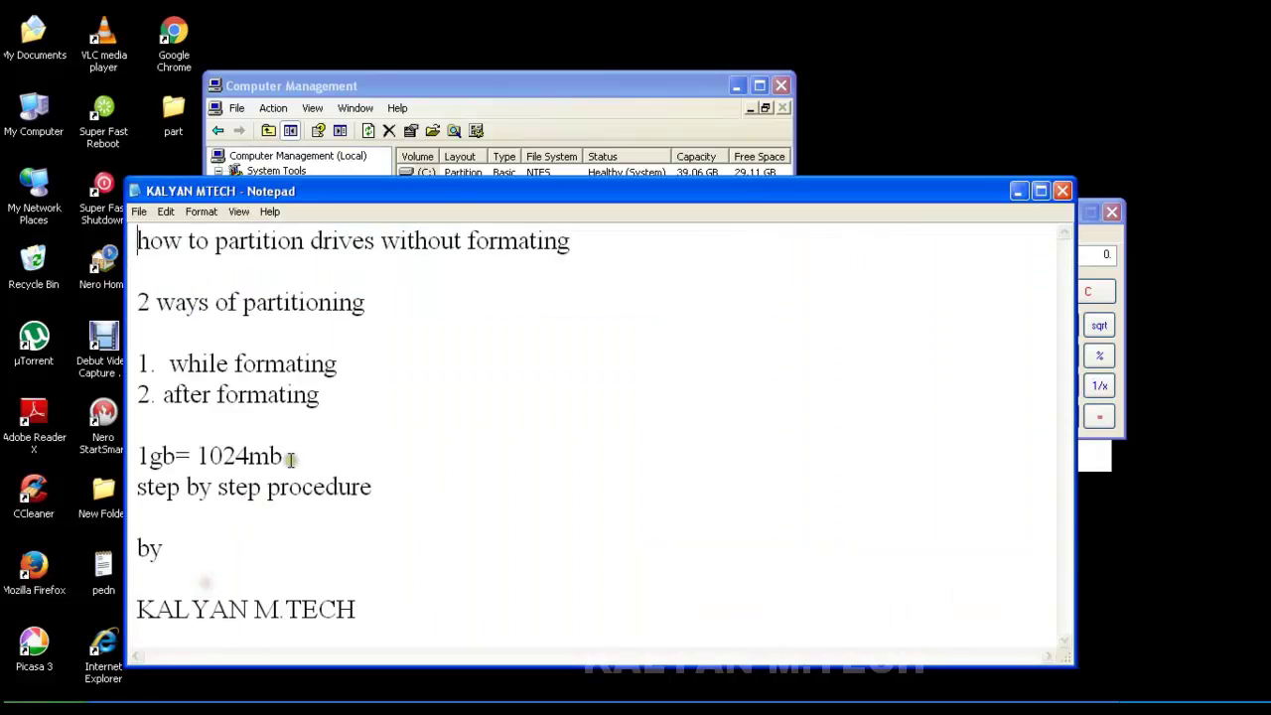
pyautogui.click(311, 463)
pyautogui.press('Return')
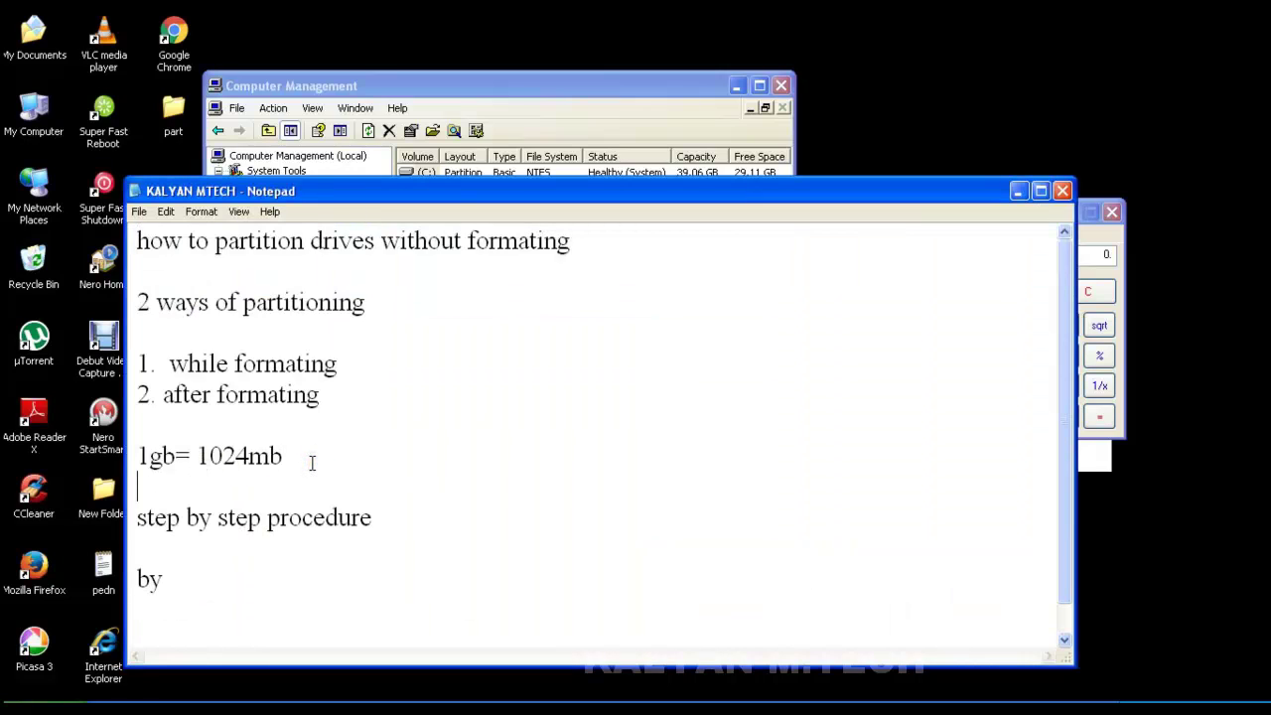
pyautogui.click(148, 614)
pyautogui.press('BackSpace')
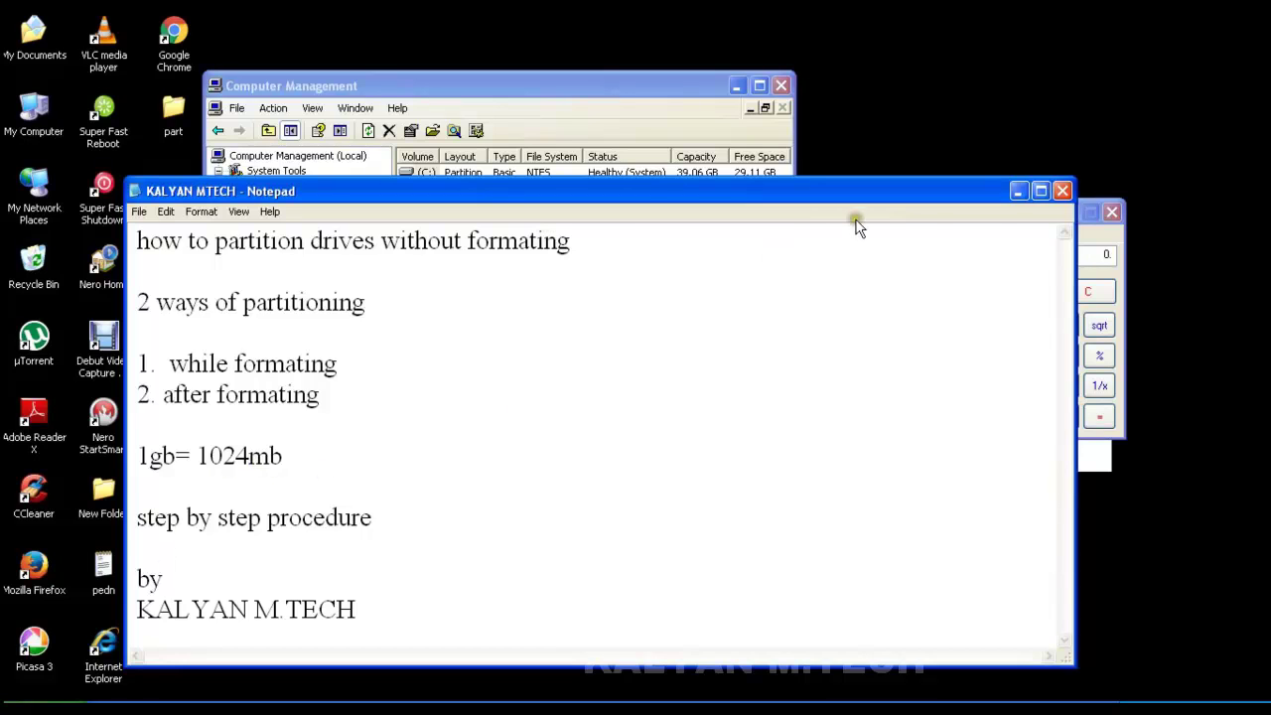
pyautogui.click(1018, 192)
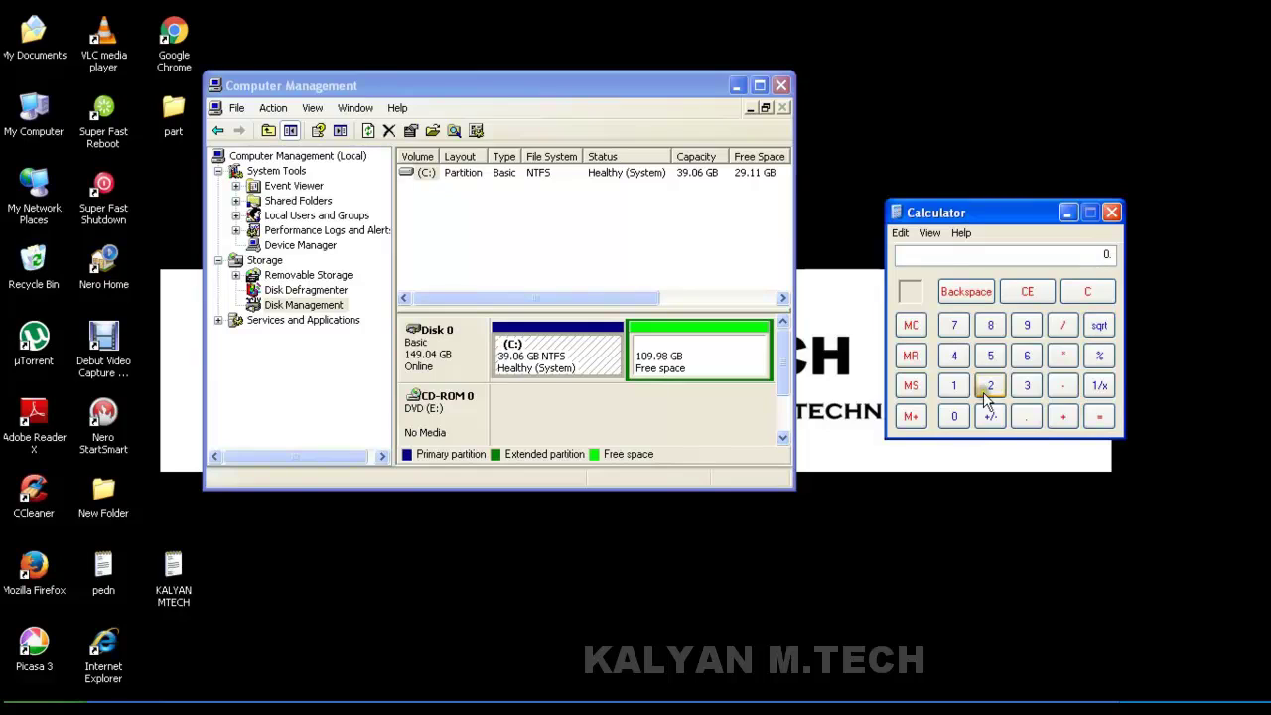
# Step: Multiply 1024 by 109 in Calculator to convert the free space from GB to MB
pyautogui.click(954, 389)
pyautogui.click(953, 416)
pyautogui.click(990, 385)
pyautogui.click(954, 356)
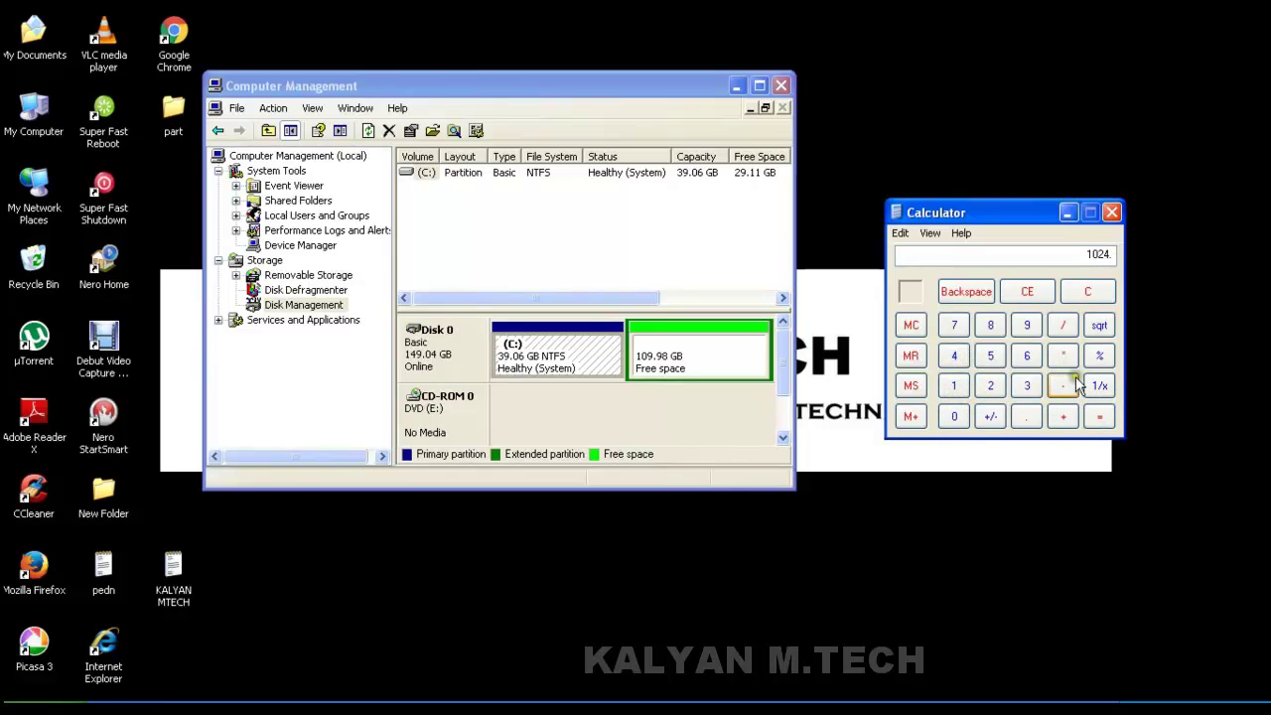
pyautogui.click(1068, 357)
pyautogui.click(956, 417)
pyautogui.click(1027, 326)
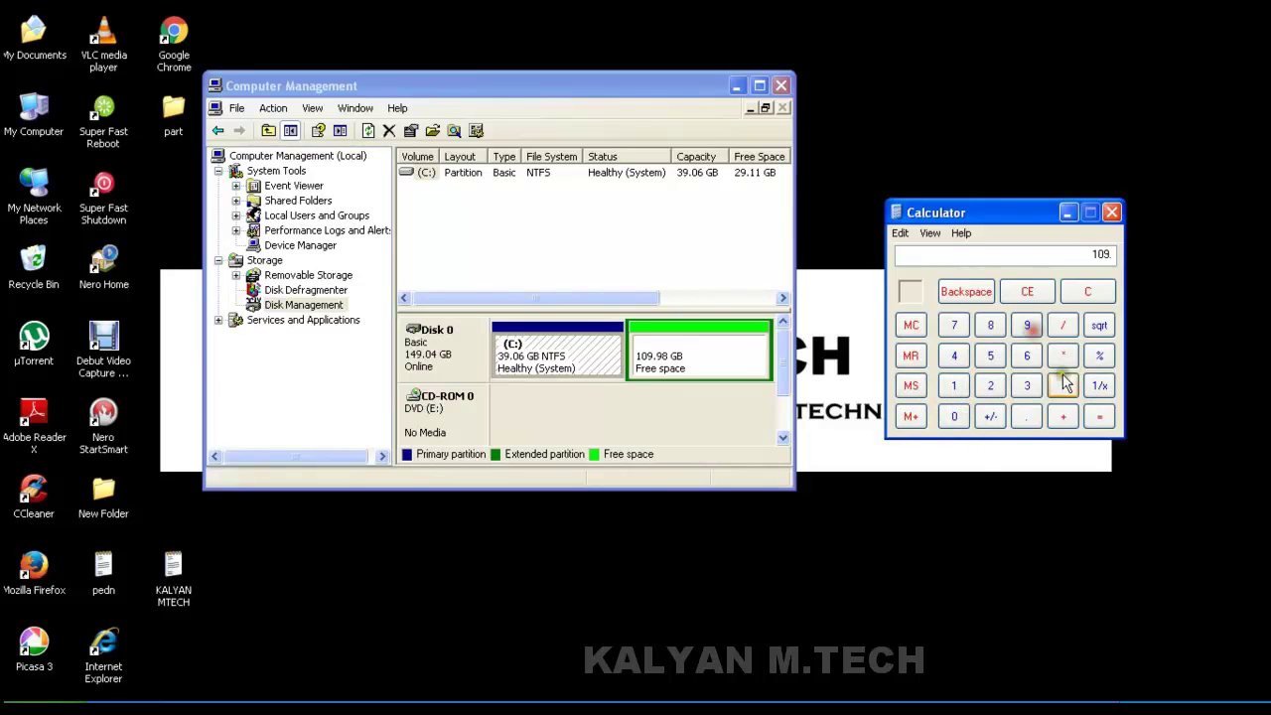
pyautogui.click(1100, 416)
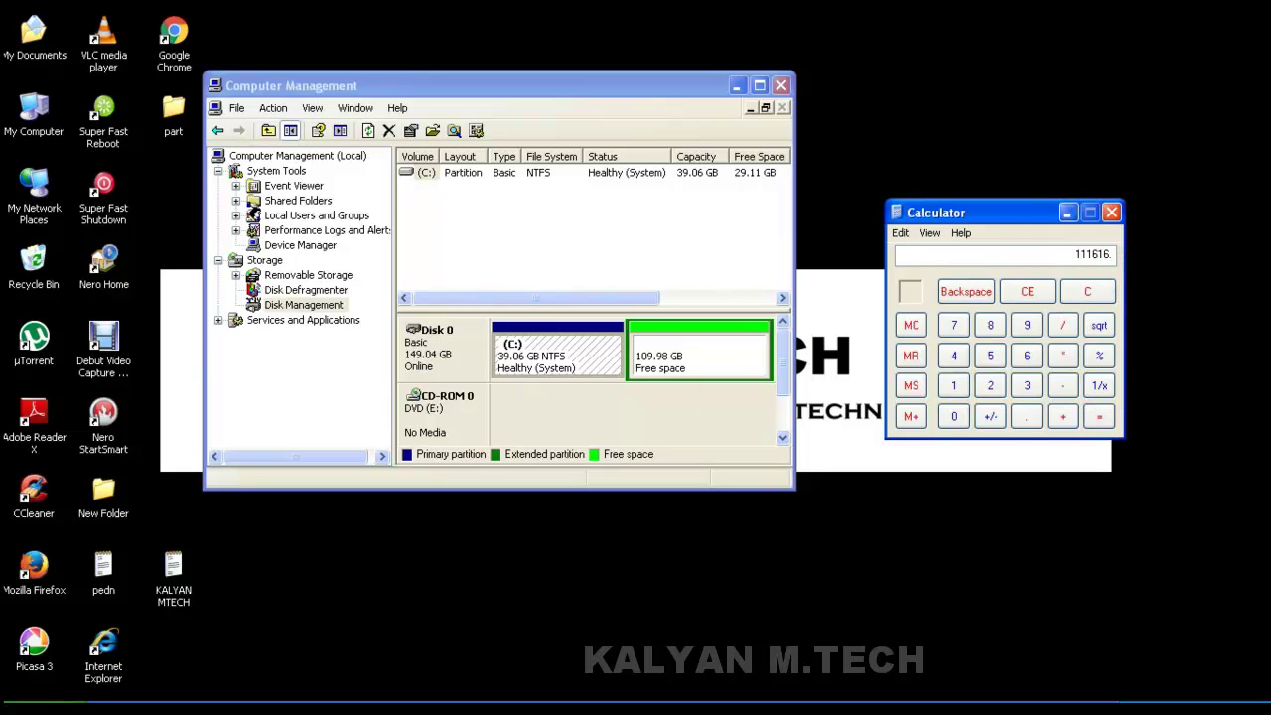
# Step: Open a new Notepad document, place it below the disk layout, and write "109*1024 ="
pyautogui.press('super')
pyautogui.click(60, 454)
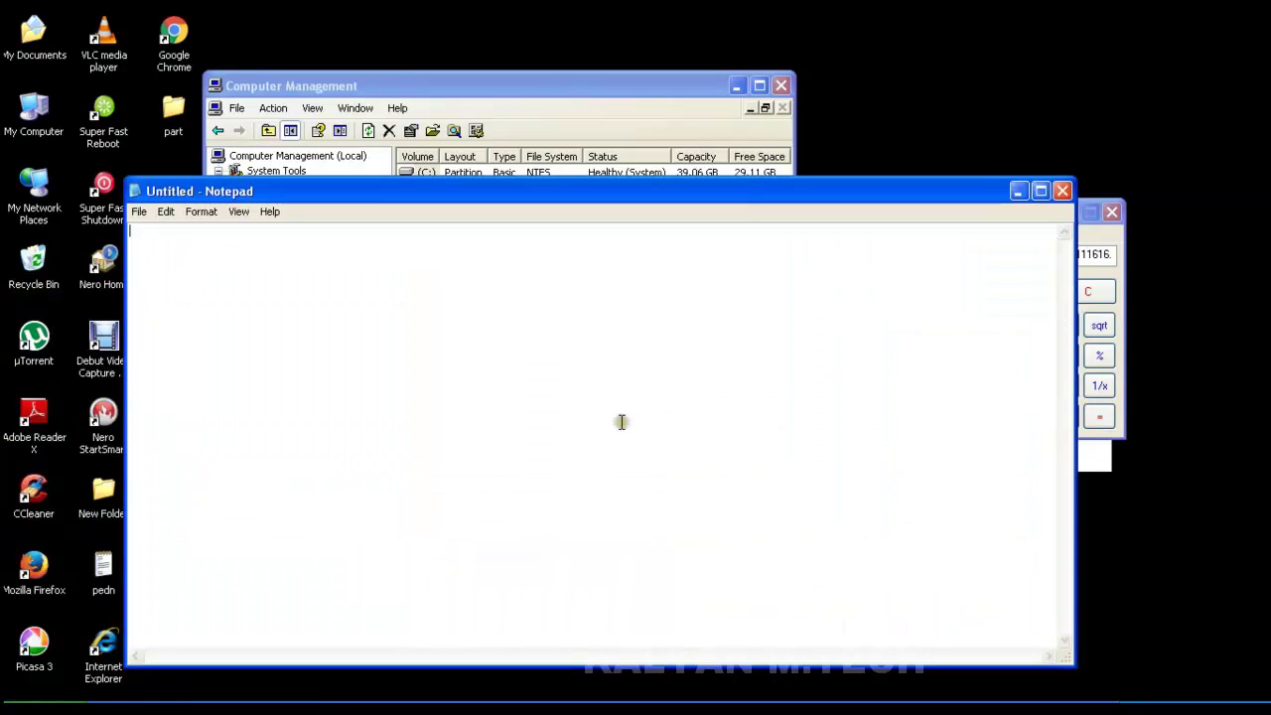
pyautogui.moveTo(541, 191); pyautogui.dragTo(686, 418)
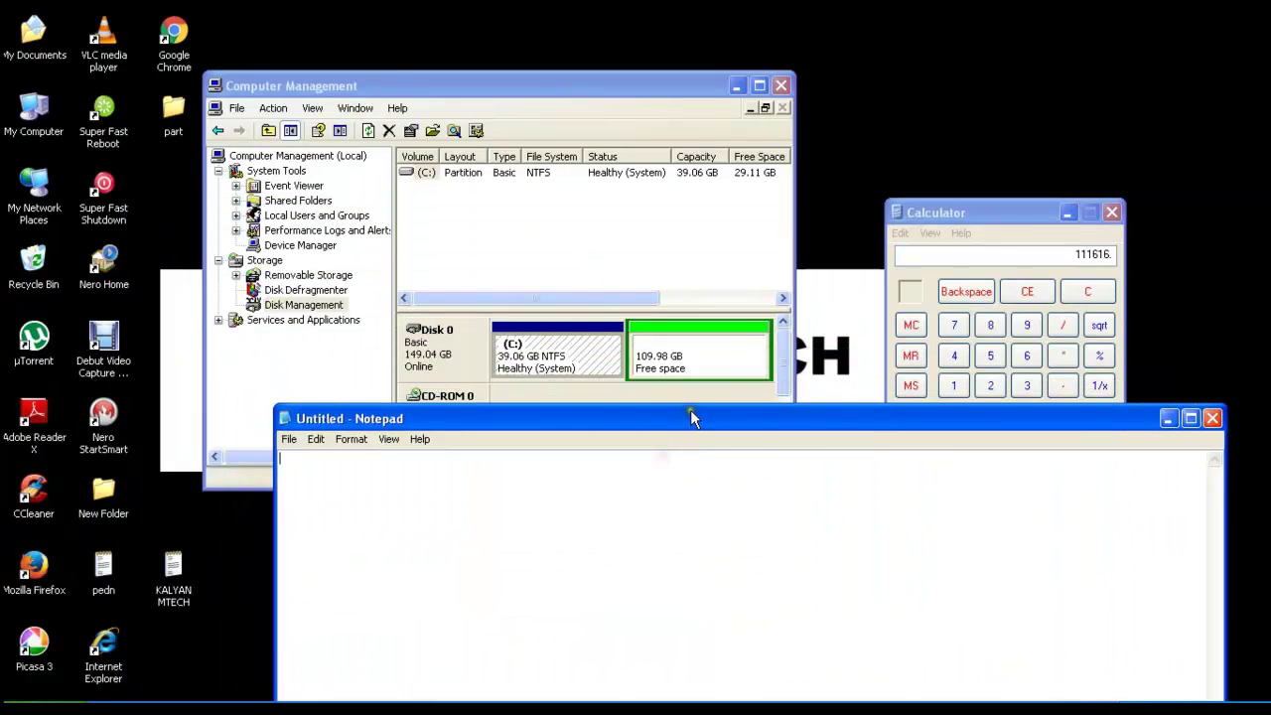
pyautogui.write('109*1024 =')
# Step: Set the Notepad font size to 24, keeping Lucida Console Regular
pyautogui.click(350, 439)
pyautogui.click(352, 476)
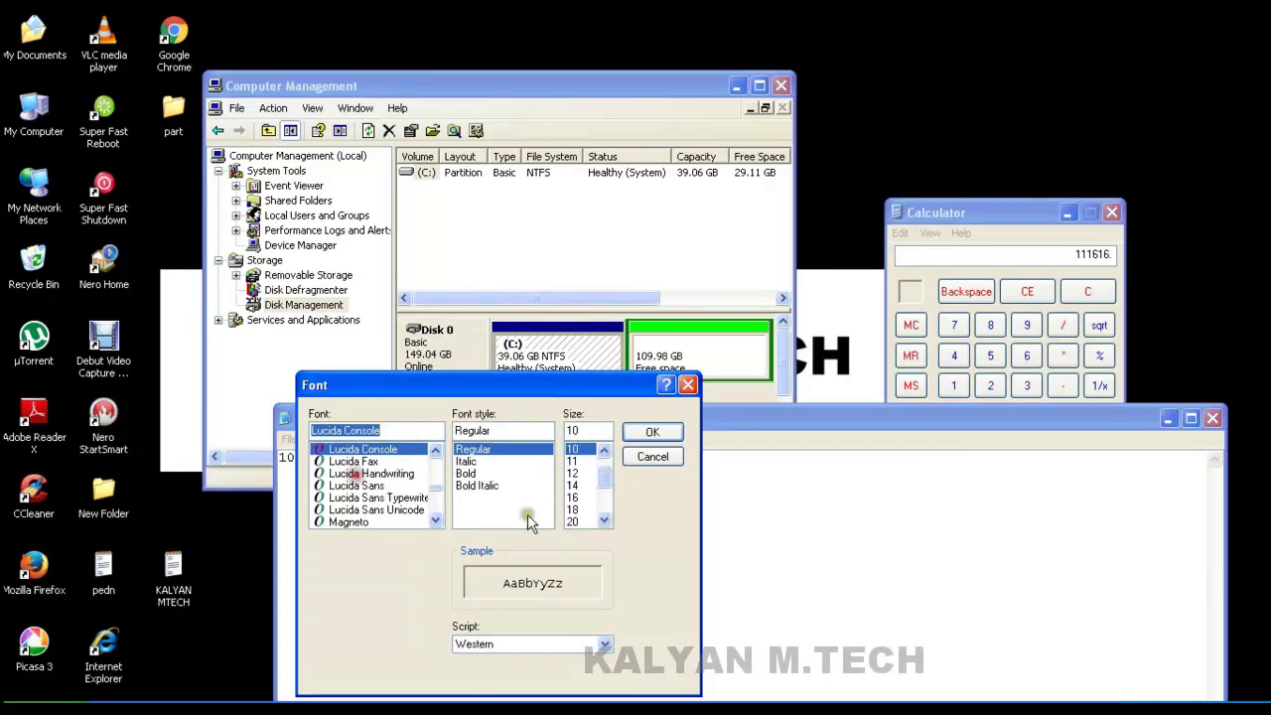
pyautogui.click(580, 496)
pyautogui.scroll(-3, 586, 502)
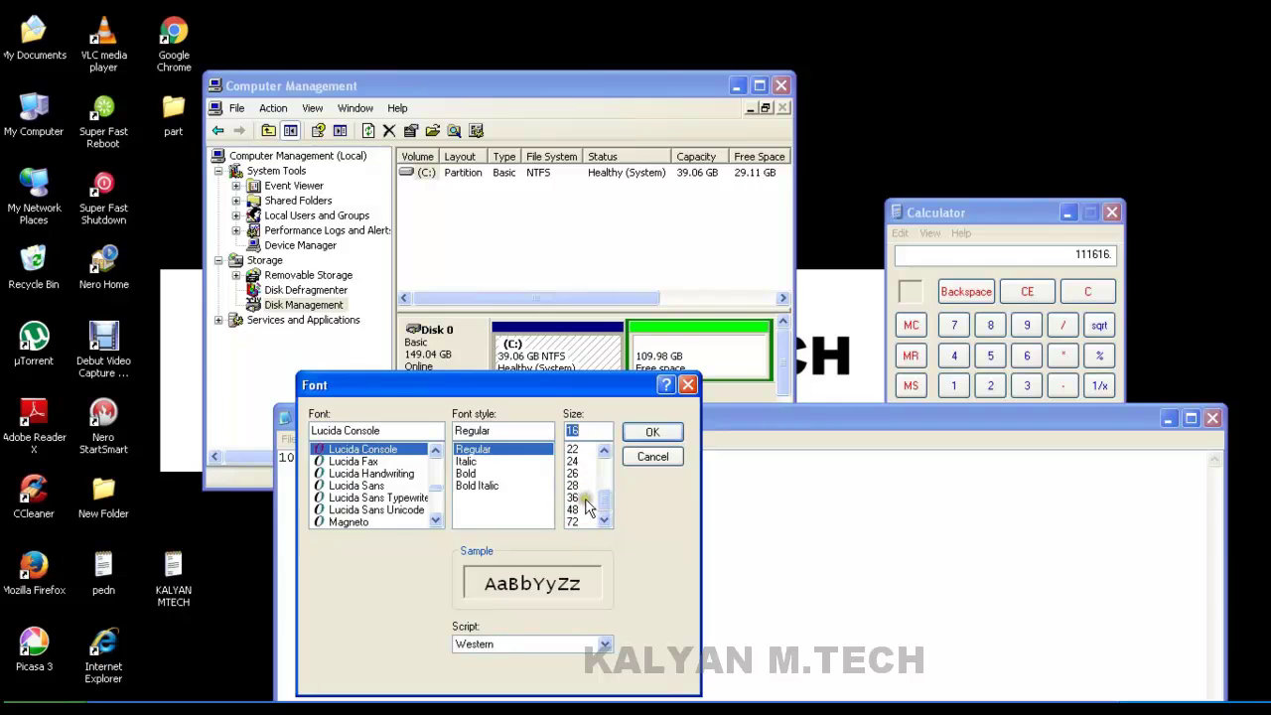
pyautogui.click(586, 497)
pyautogui.scroll(2, 586, 506)
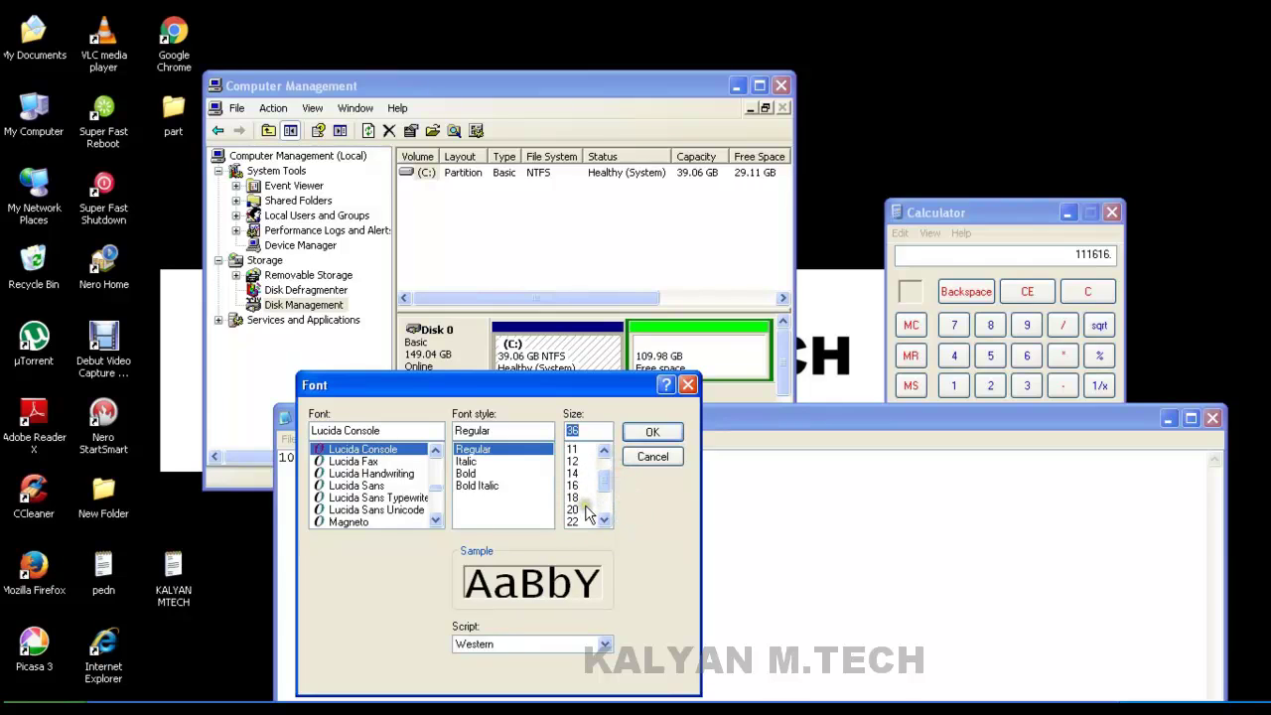
pyautogui.click(586, 510)
pyautogui.scroll(-1, 586, 501)
pyautogui.click(584, 497)
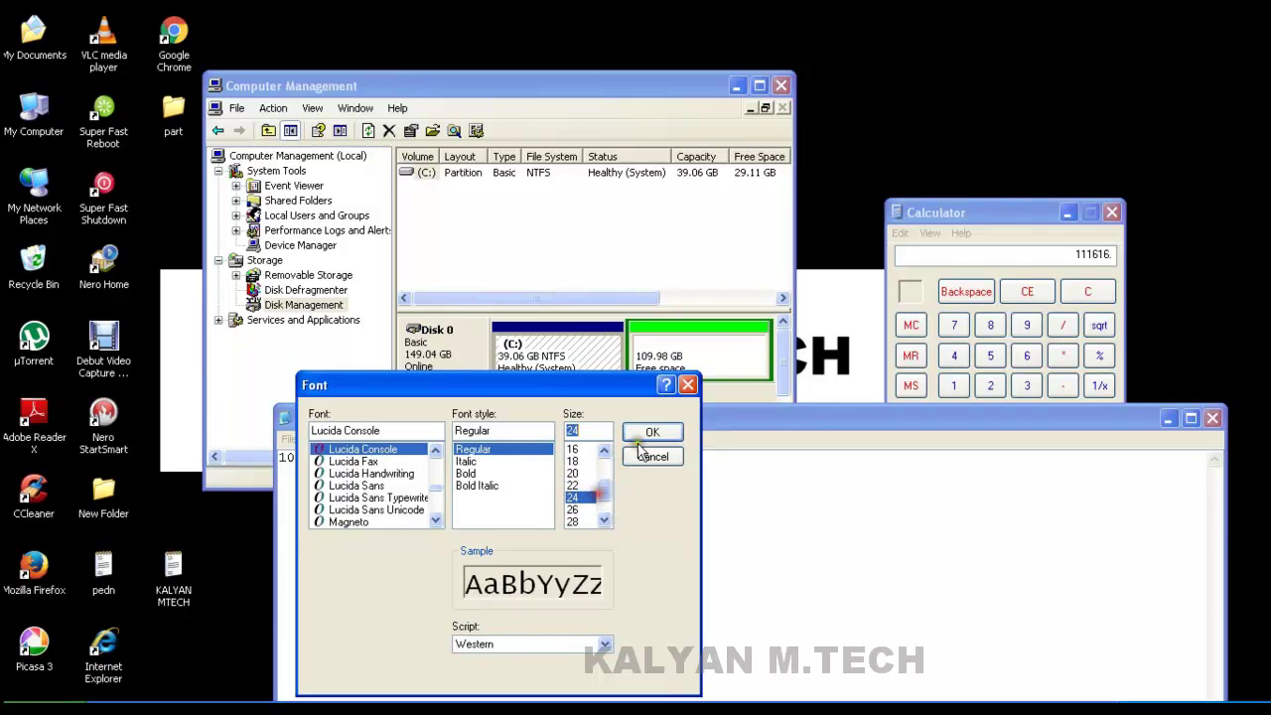
pyautogui.click(651, 432)
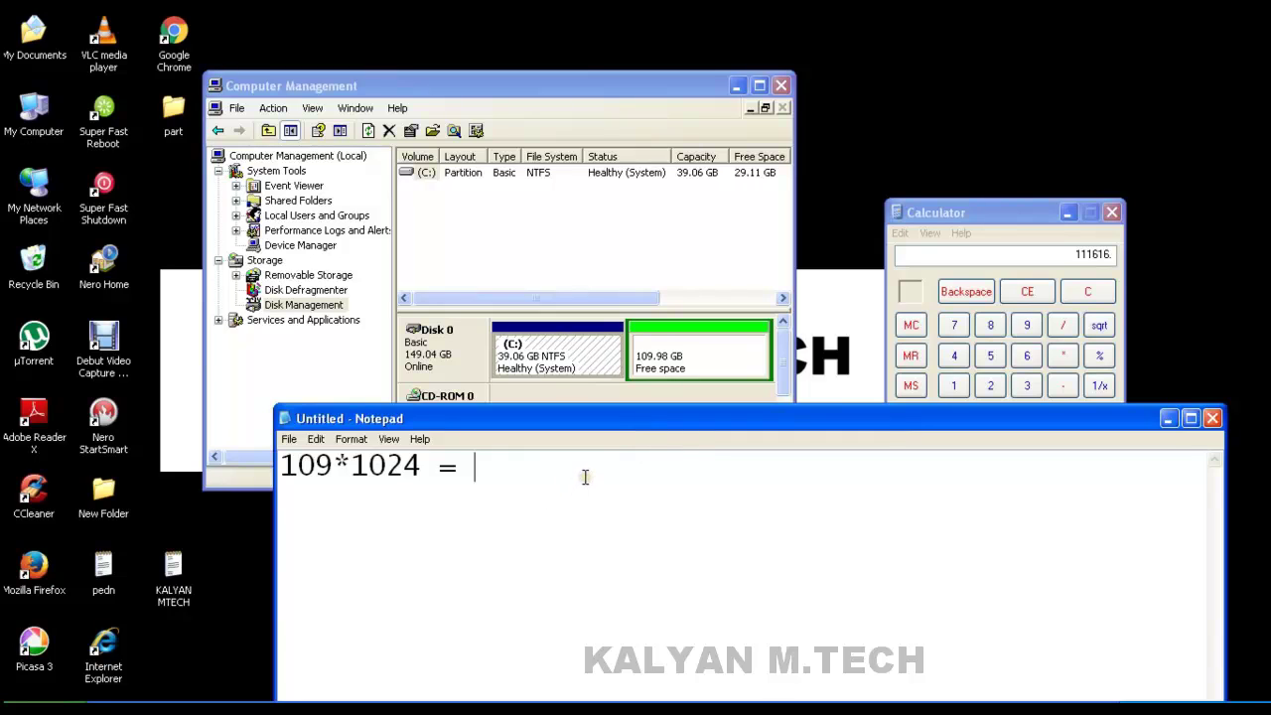
# Step: Complete the first line with "111616mb" and write "50*1024 =" three lines below it
pyautogui.write('111616')
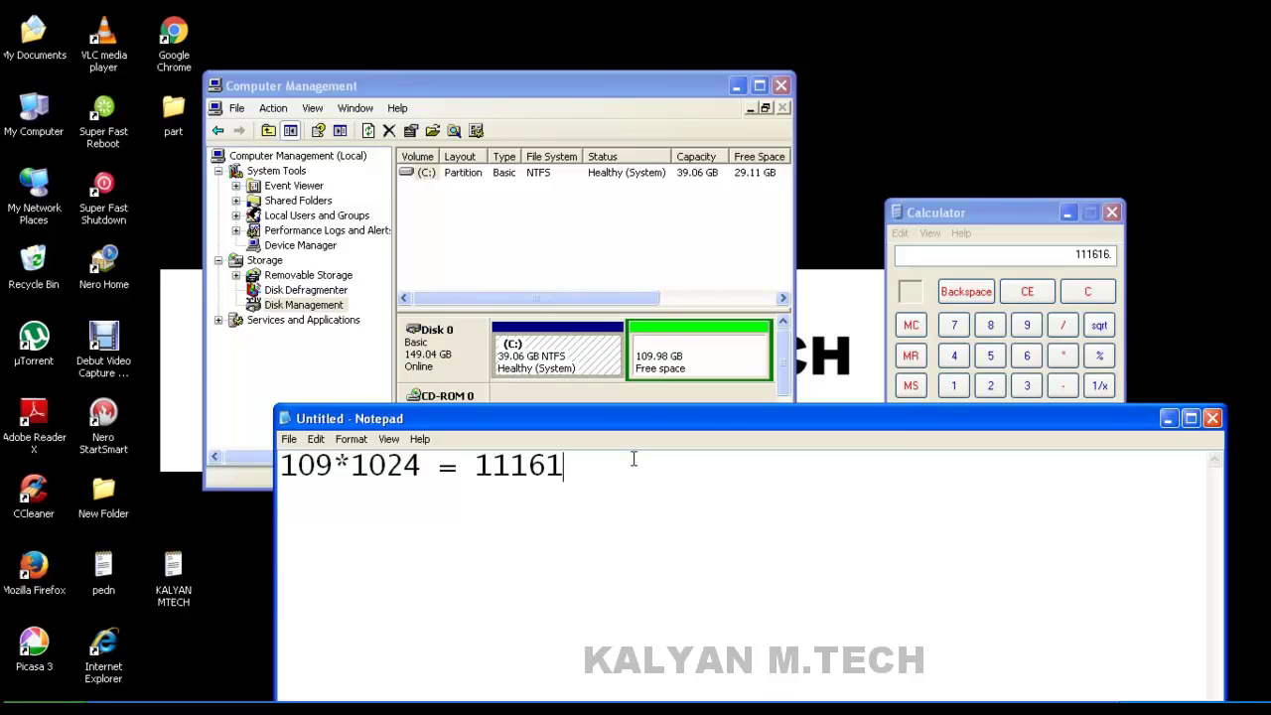
pyautogui.write('mb')
pyautogui.press('Return')
pyautogui.press('Return')
pyautogui.press('Return')
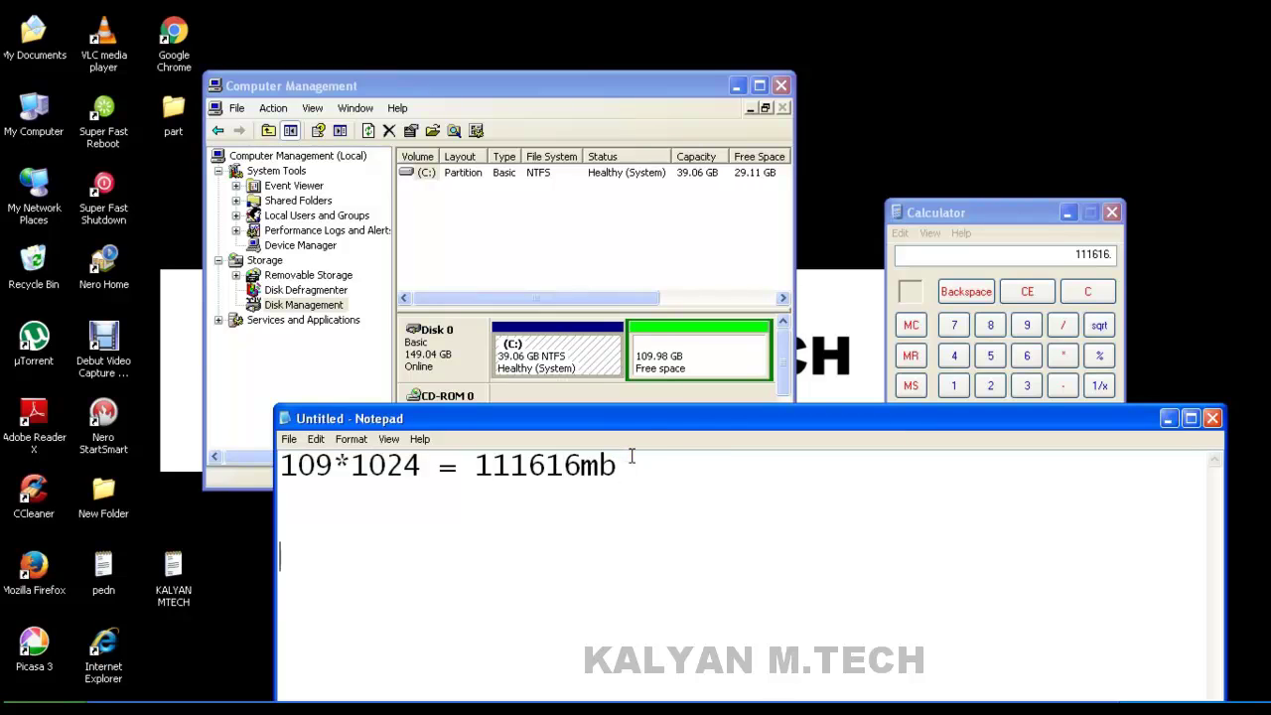
pyautogui.write('50*')
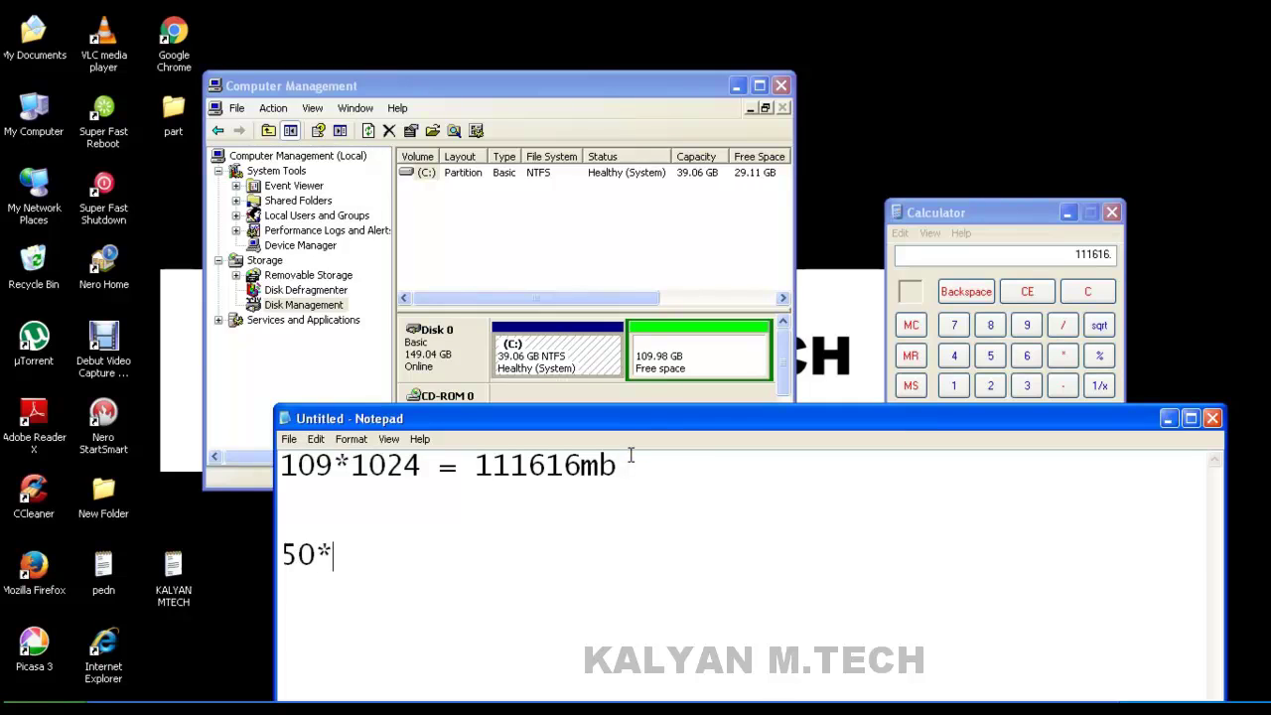
pyautogui.write('1024')
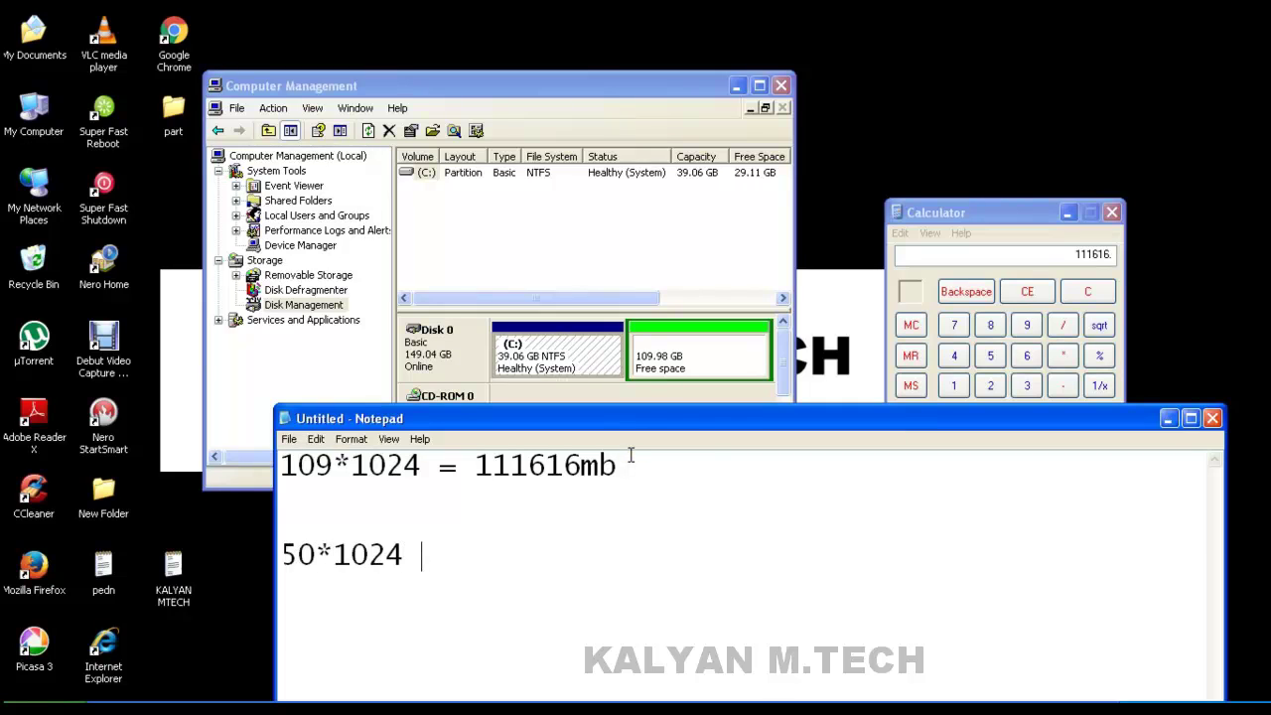
pyautogui.write(' =')
# Step: Clear Calculator and multiply 50 by 1024
pyautogui.click(1007, 215)
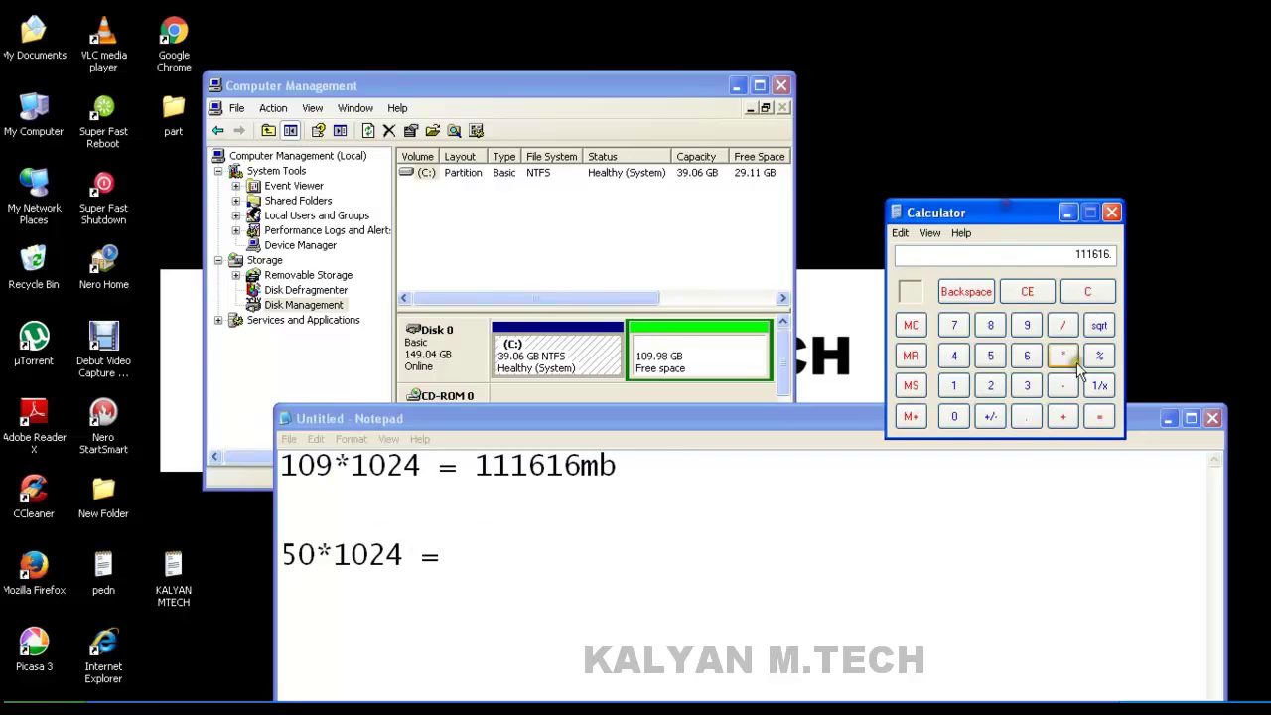
pyautogui.click(1087, 291)
pyautogui.click(990, 354)
pyautogui.click(955, 416)
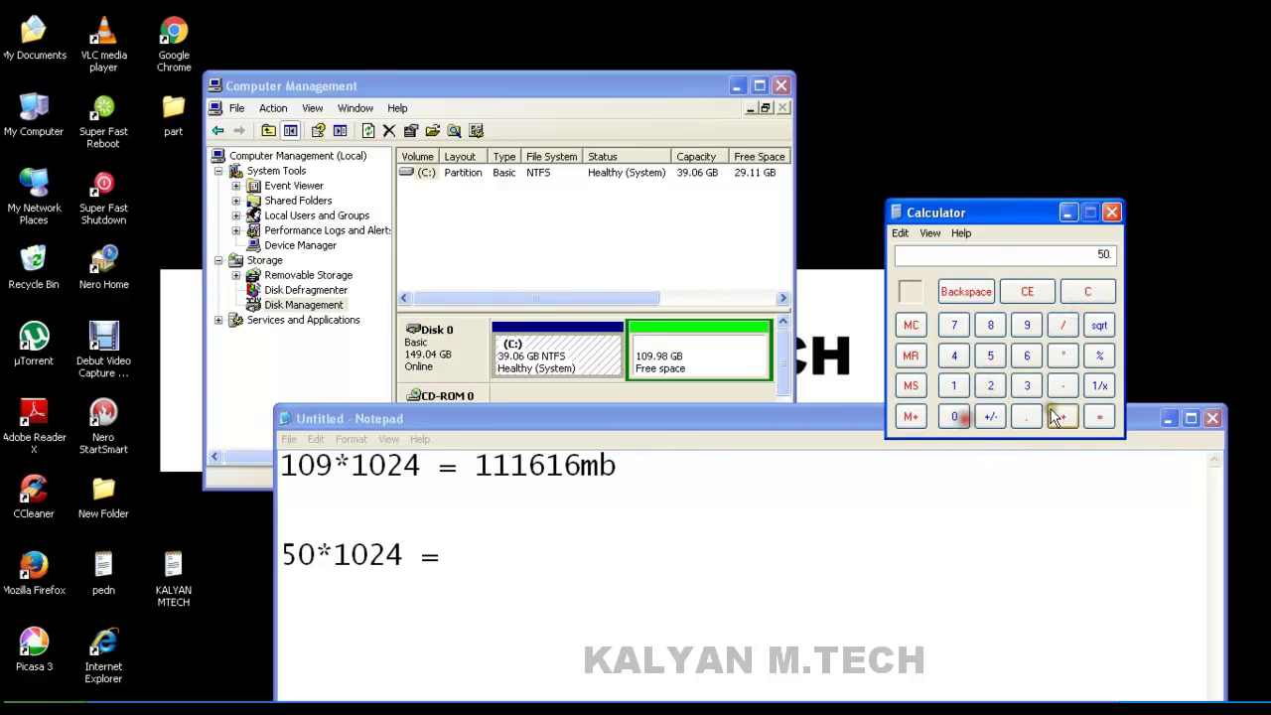
pyautogui.click(1063, 355)
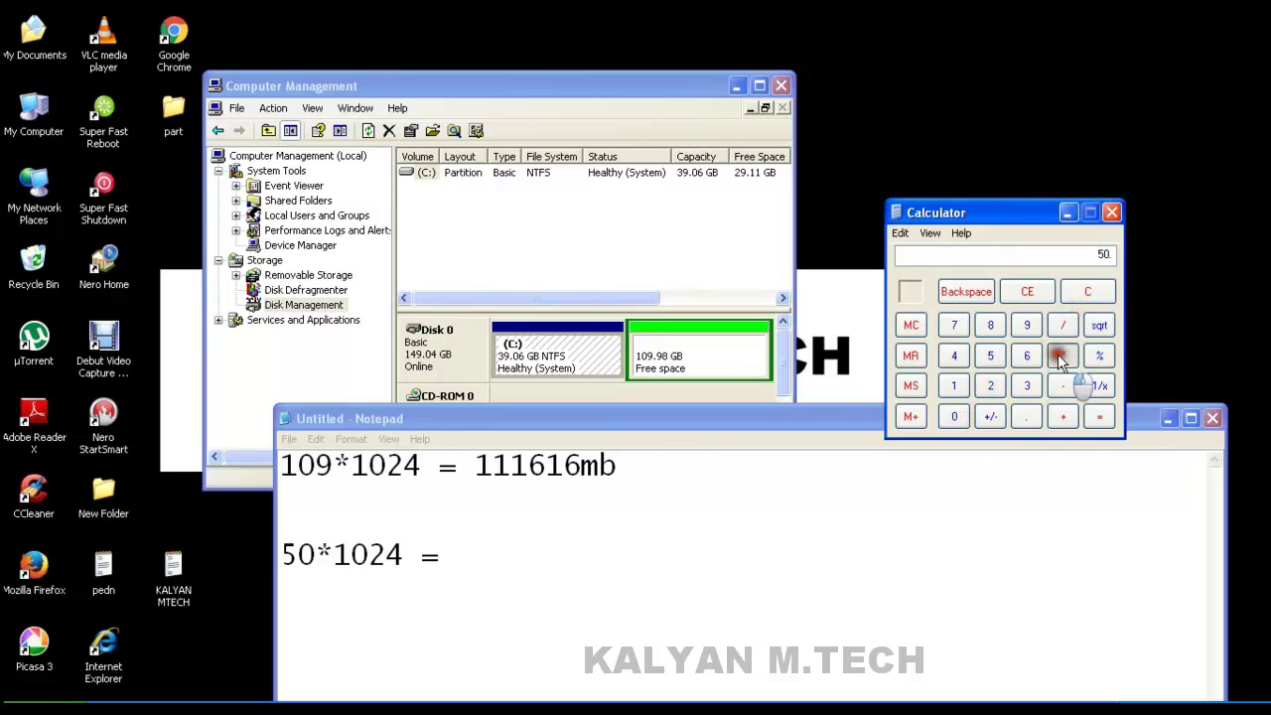
pyautogui.click(952, 387)
pyautogui.click(955, 416)
pyautogui.click(990, 386)
pyautogui.click(954, 354)
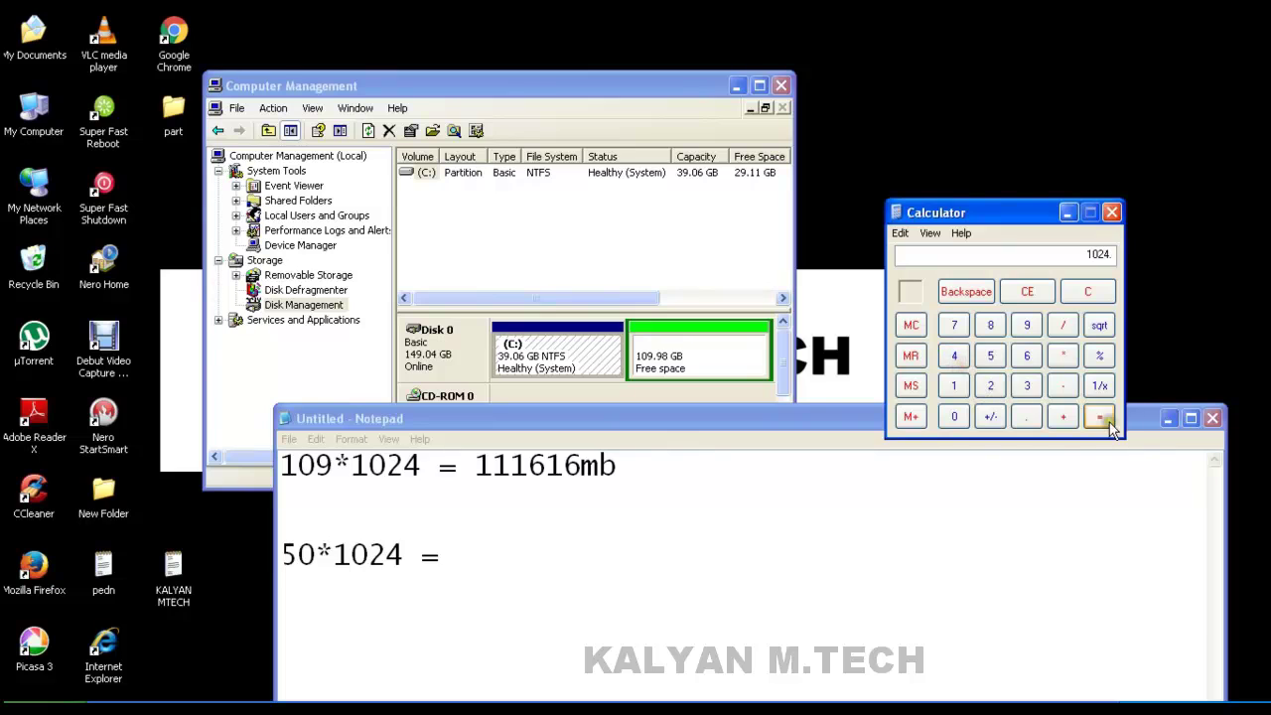
pyautogui.click(1108, 419)
# Step: Complete the "50*1024 =" line in Notepad with "51200mb" and minimise the document
pyautogui.click(639, 561)
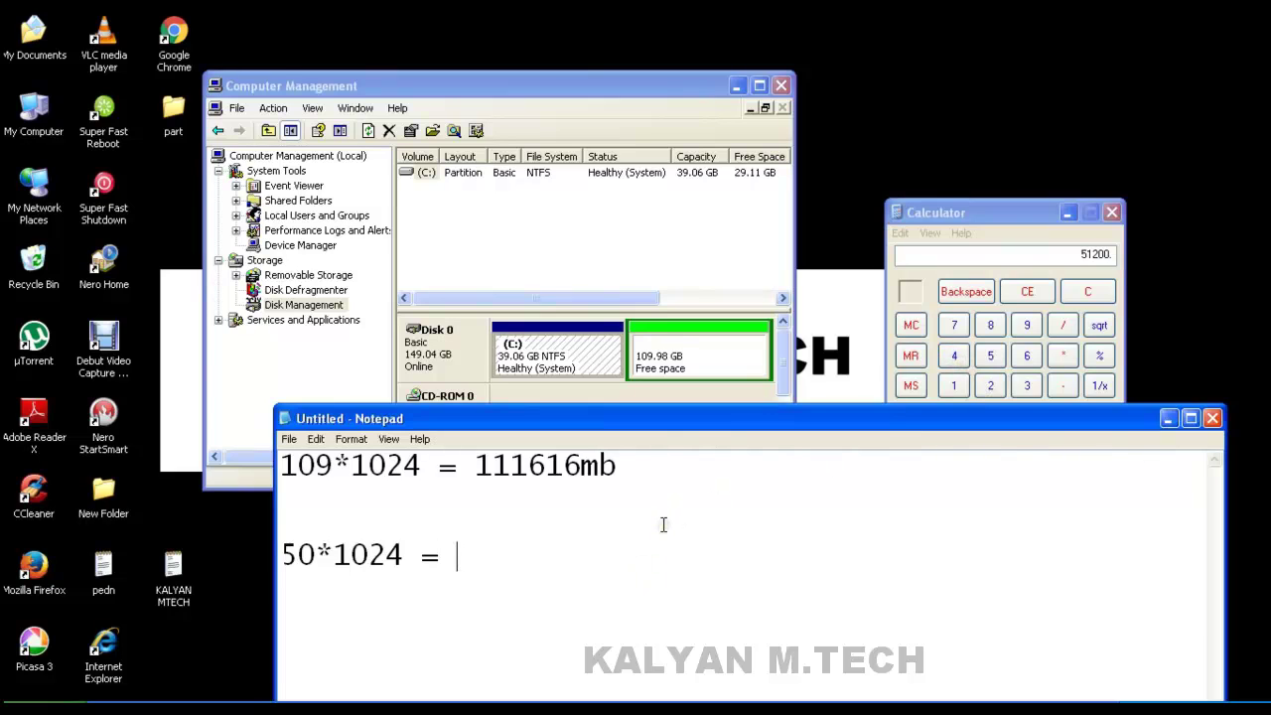
pyautogui.write('51200')
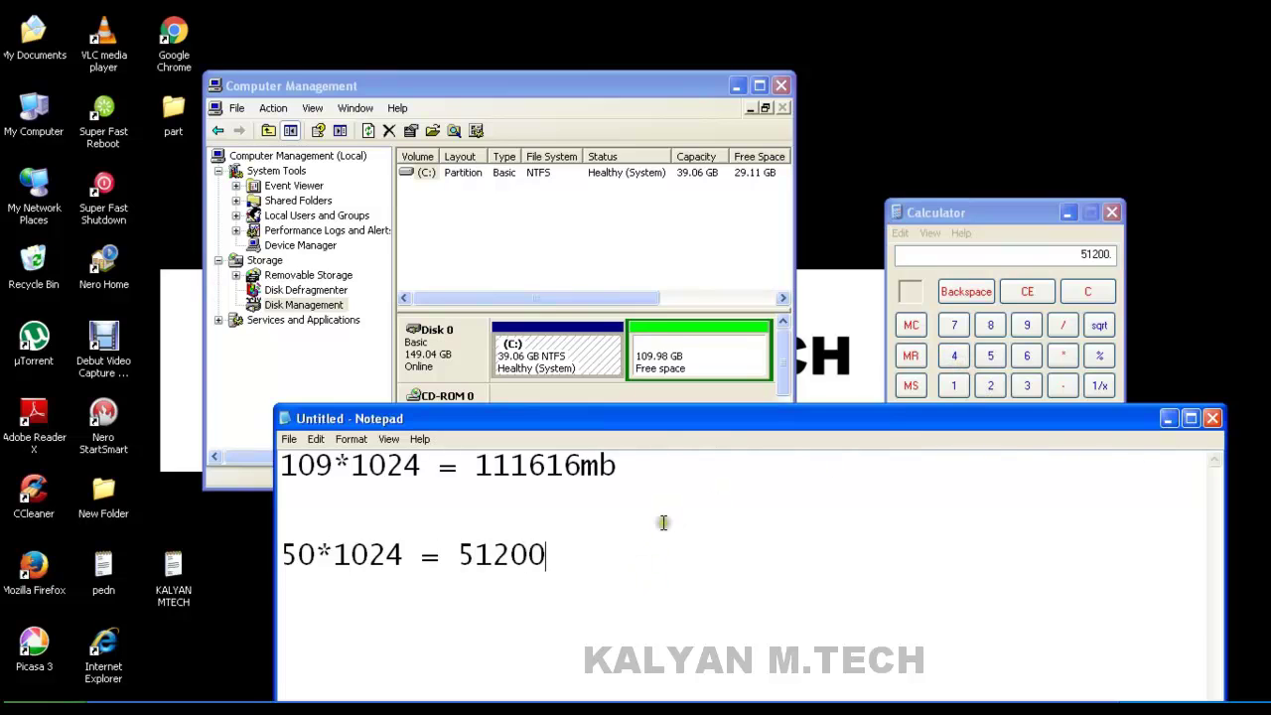
pyautogui.write('mb')
pyautogui.click(1166, 420)
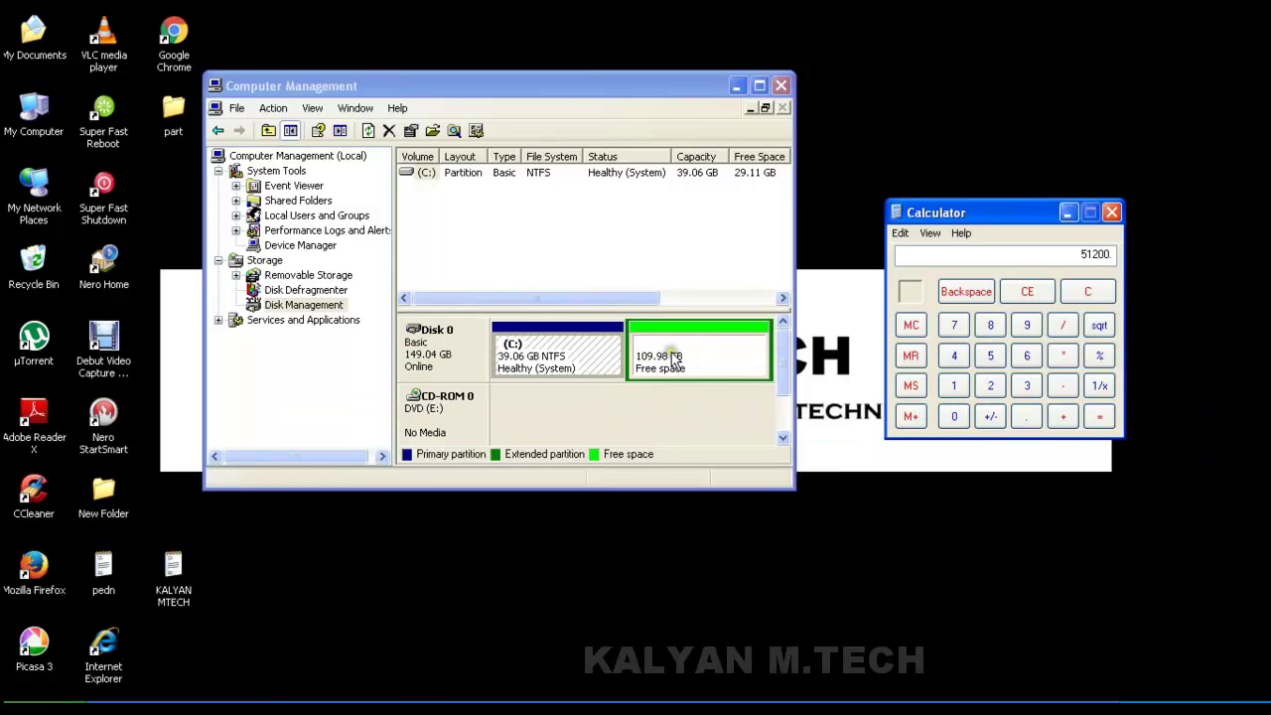
# Step: Start a new logical drive in Disk 0's free space and choose Logical drive as the partition type
pyautogui.rightClick(674, 358)
pyautogui.click(663, 353)
pyautogui.rightClick(664, 354)
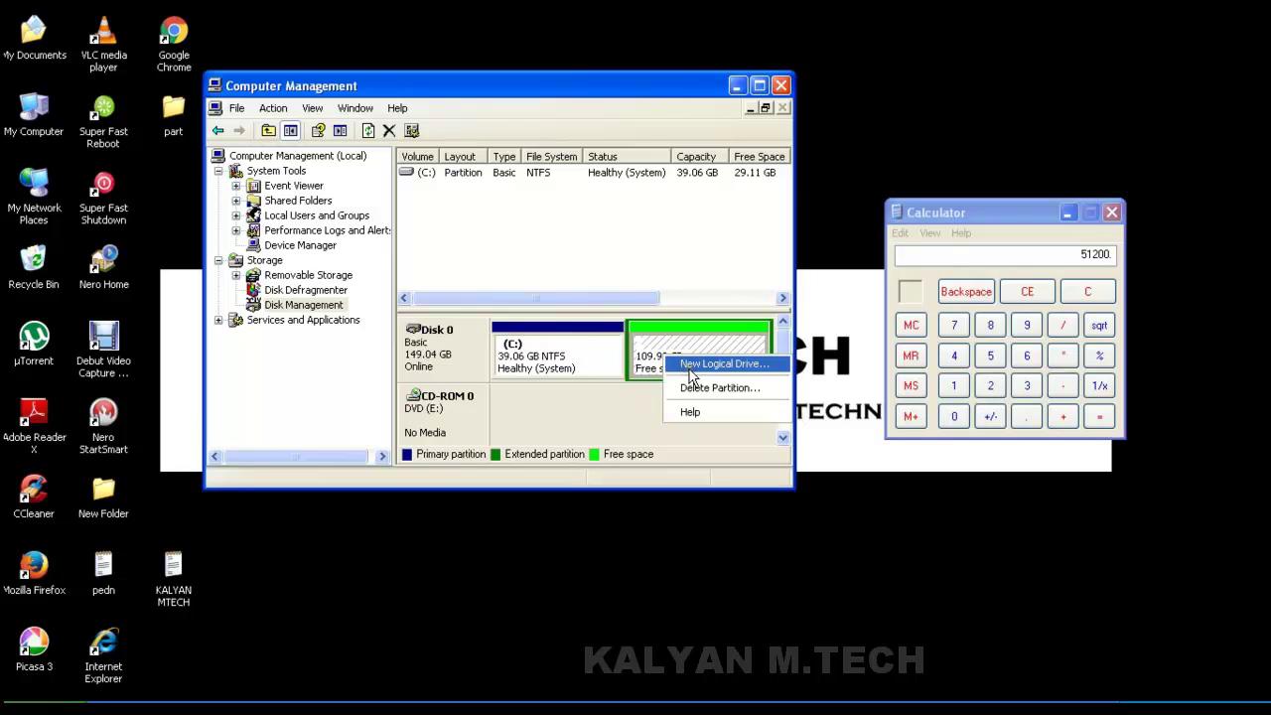
pyautogui.click(690, 369)
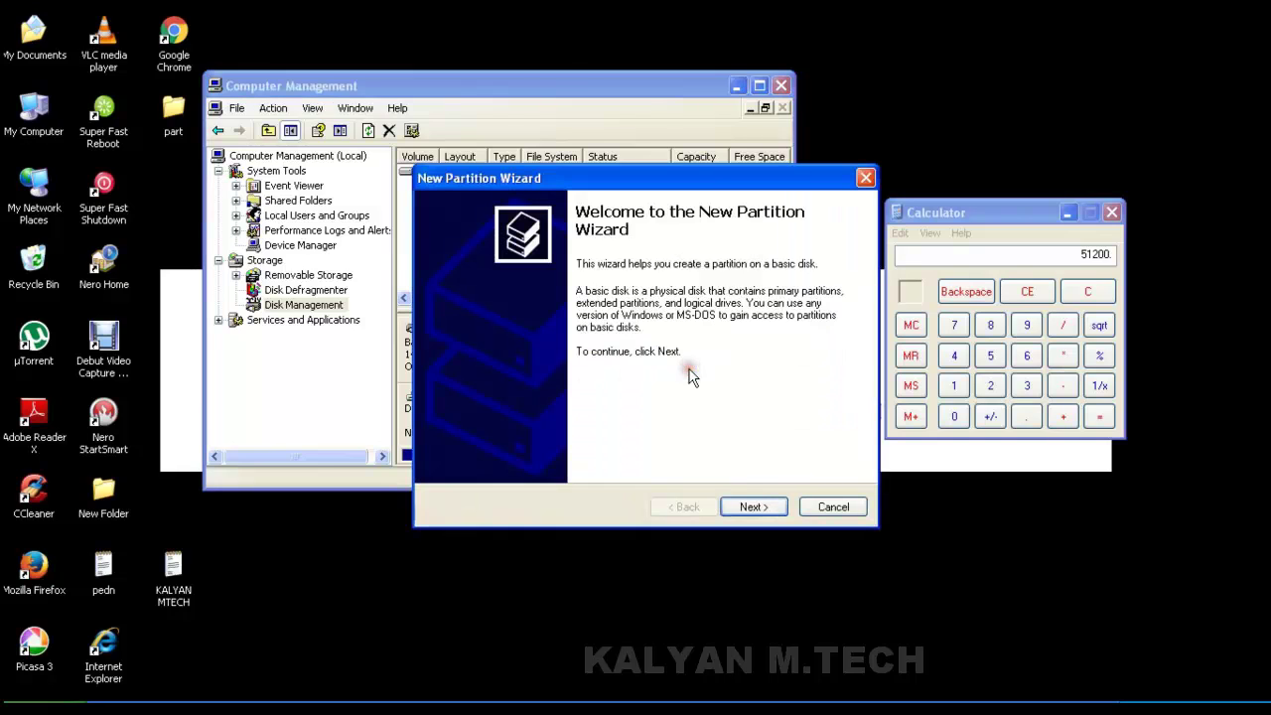
pyautogui.click(756, 507)
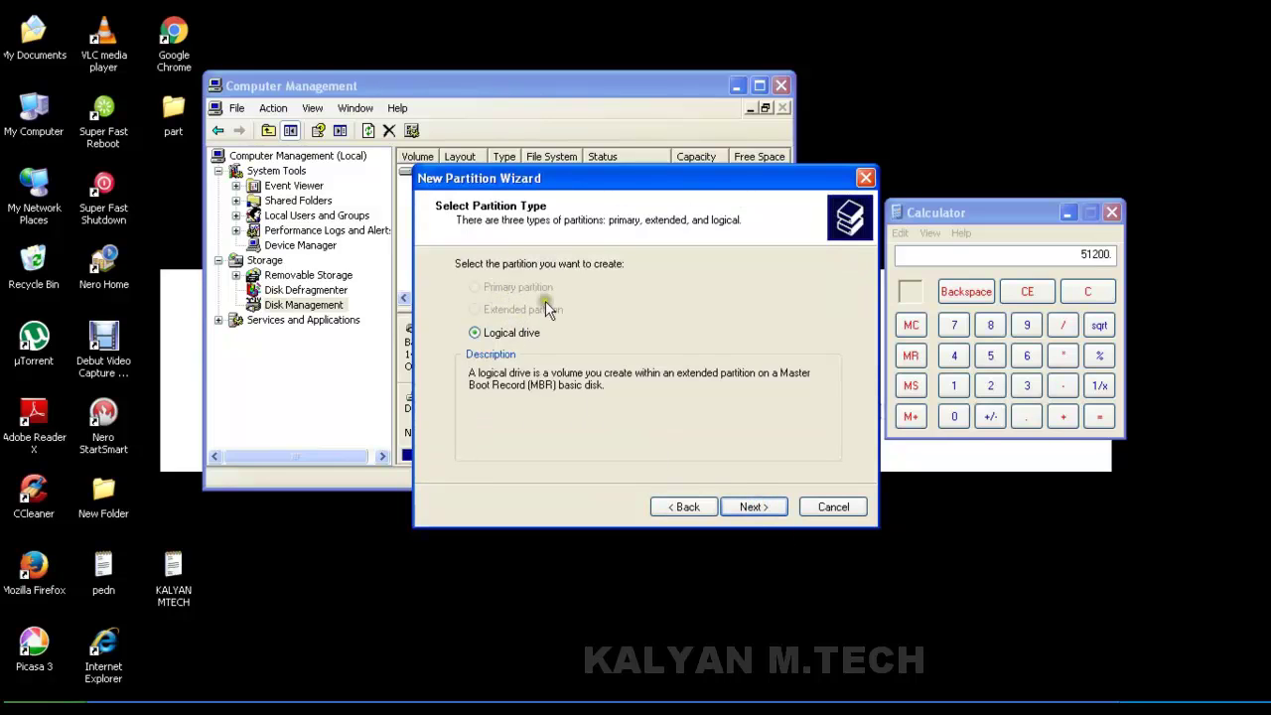
pyautogui.click(500, 334)
pyautogui.click(525, 336)
# Step: Examine the drives listed in My Computer, including a look into Local Disk (C:), and return to the partition wizard
pyautogui.doubleClick(50, 117)
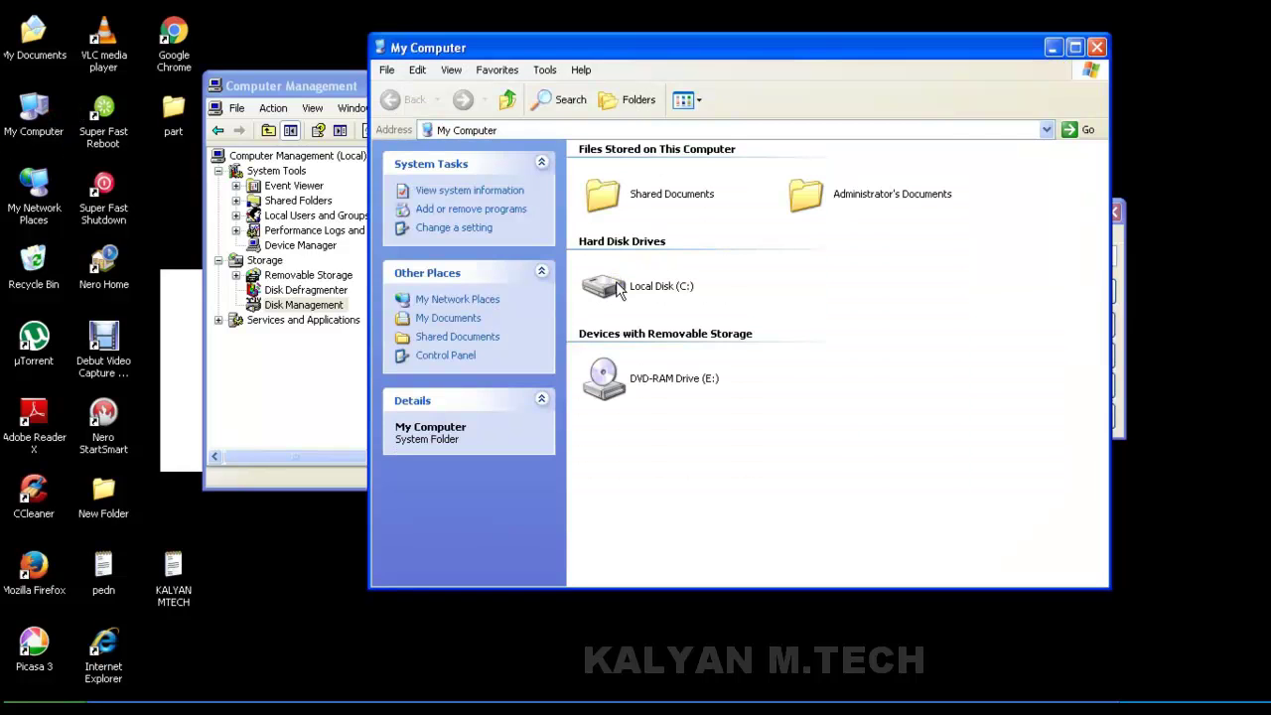
pyautogui.doubleClick(620, 288)
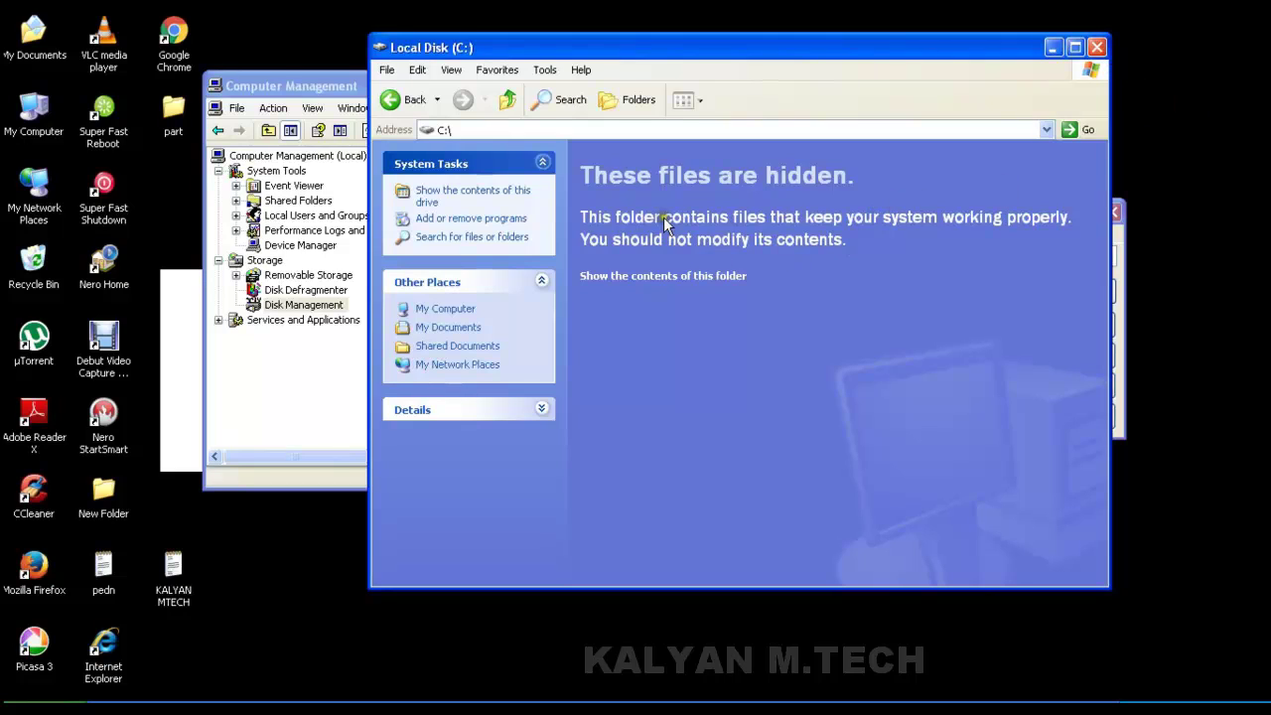
pyautogui.click(1096, 51)
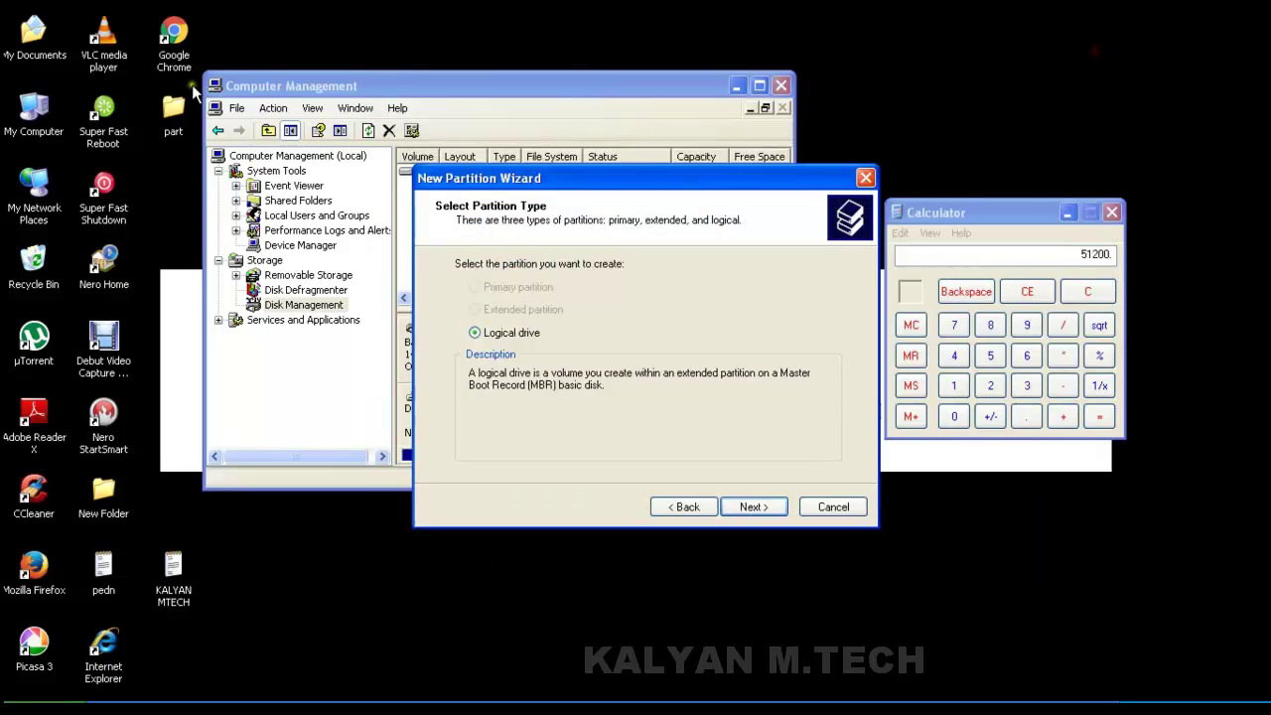
pyautogui.doubleClick(35, 117)
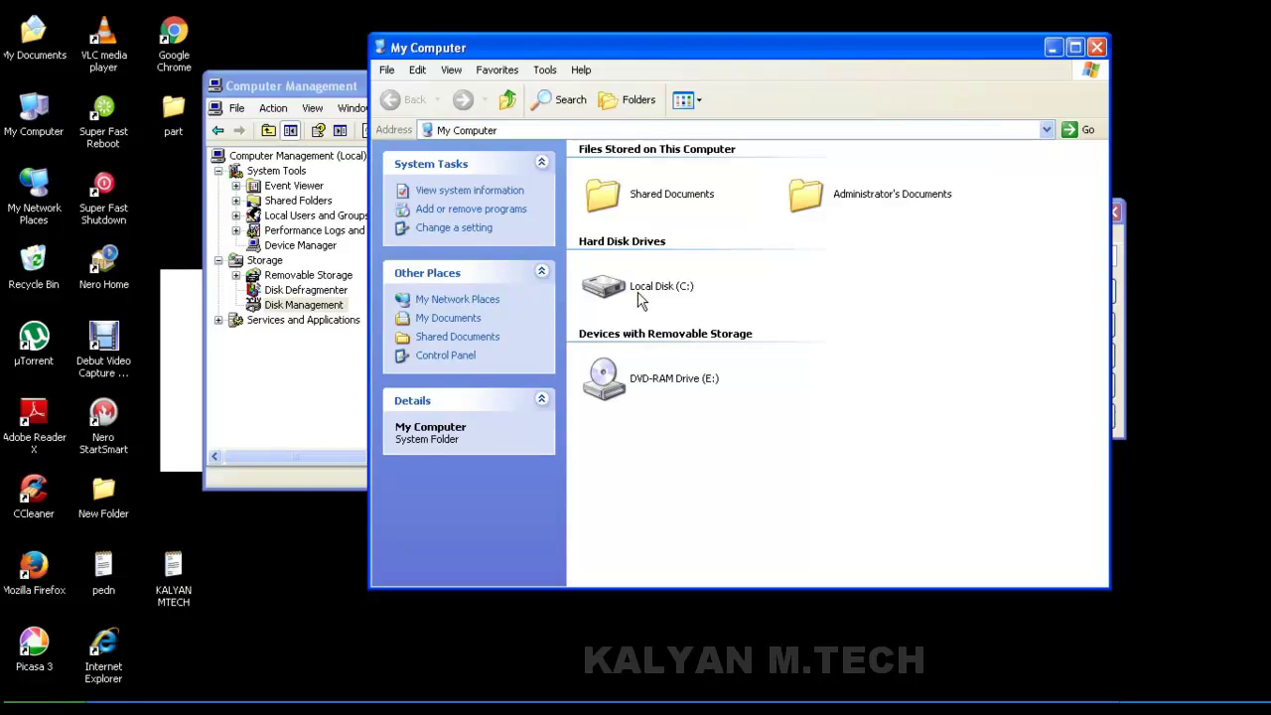
pyautogui.click(1097, 47)
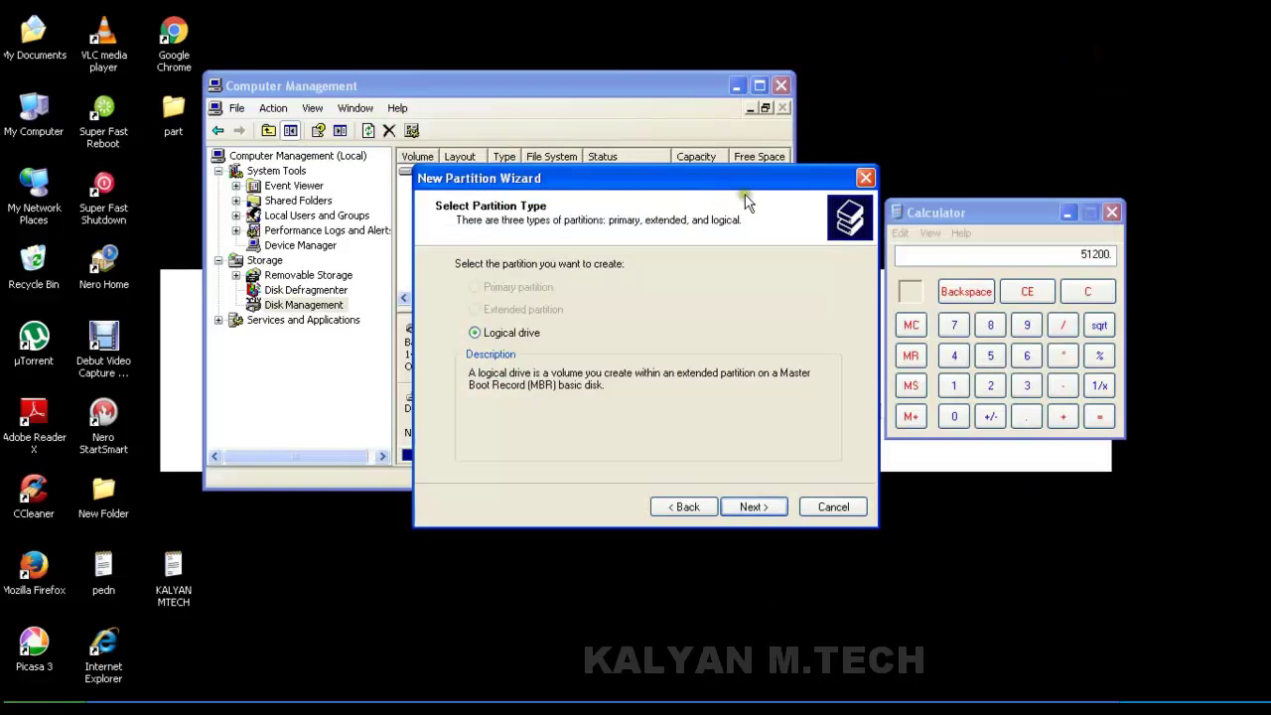
pyautogui.moveTo(681, 204); pyautogui.dragTo(686, 203)
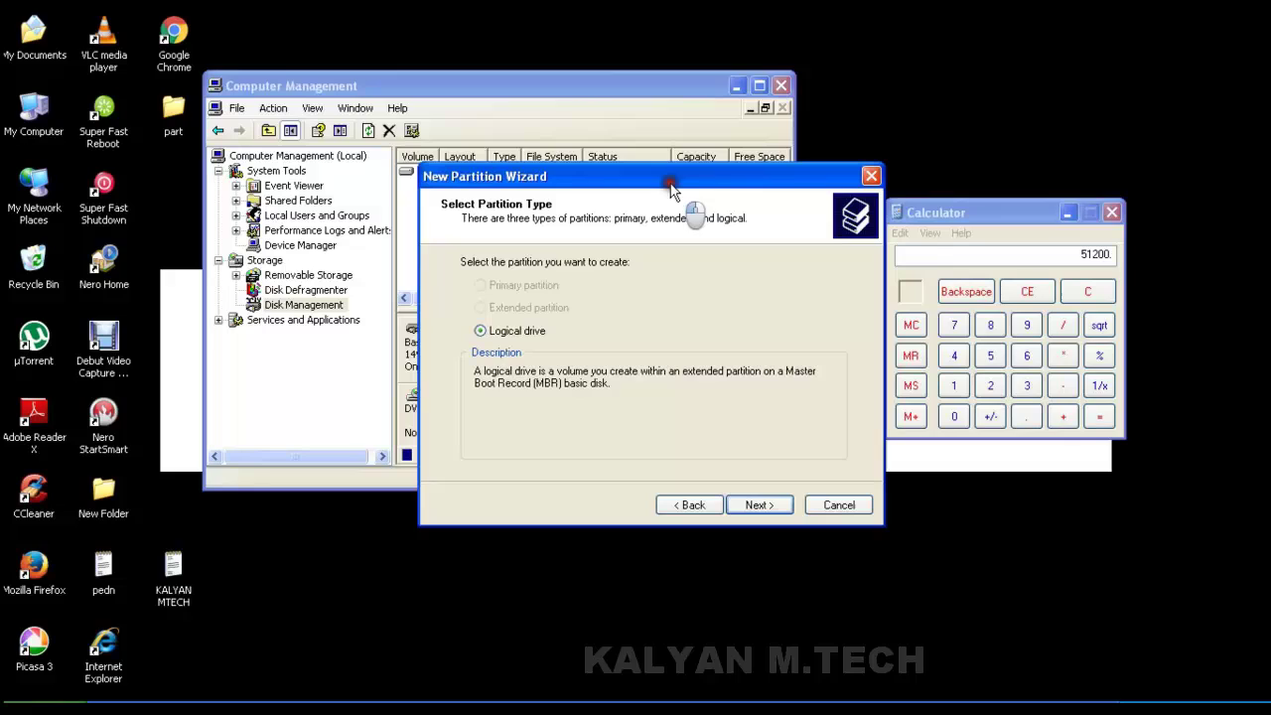
pyautogui.doubleClick(39, 134)
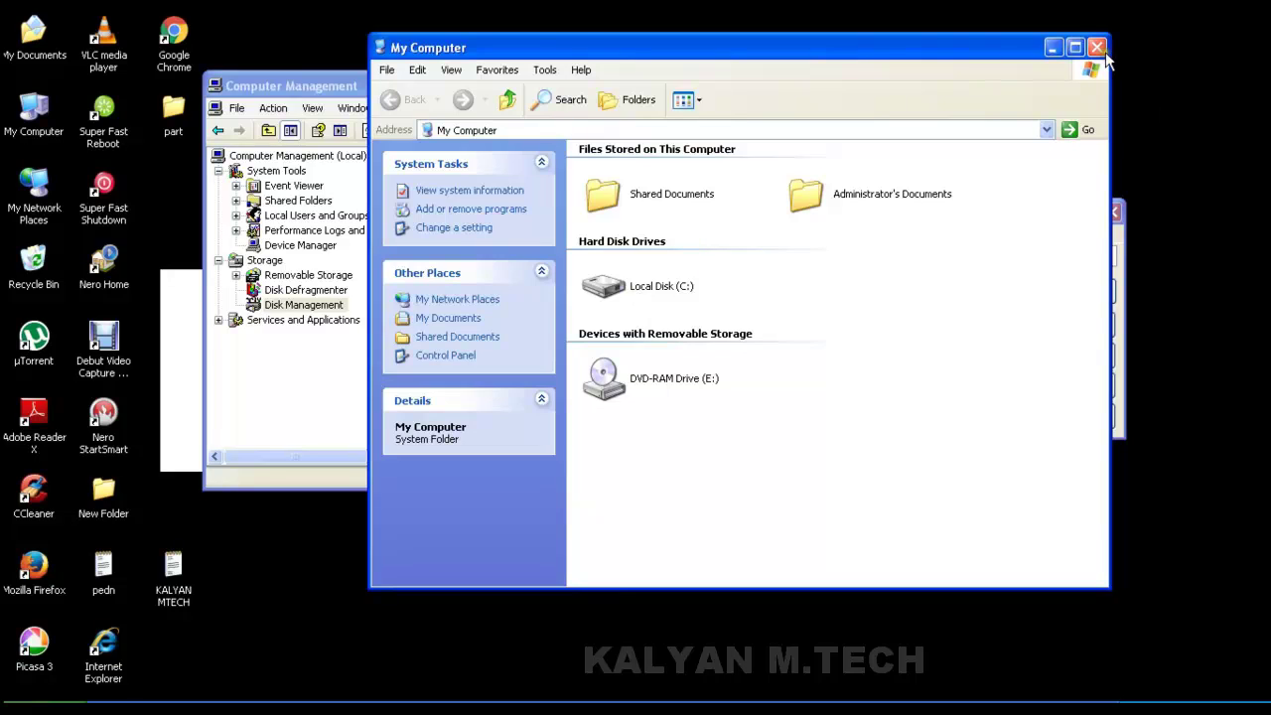
pyautogui.click(1103, 51)
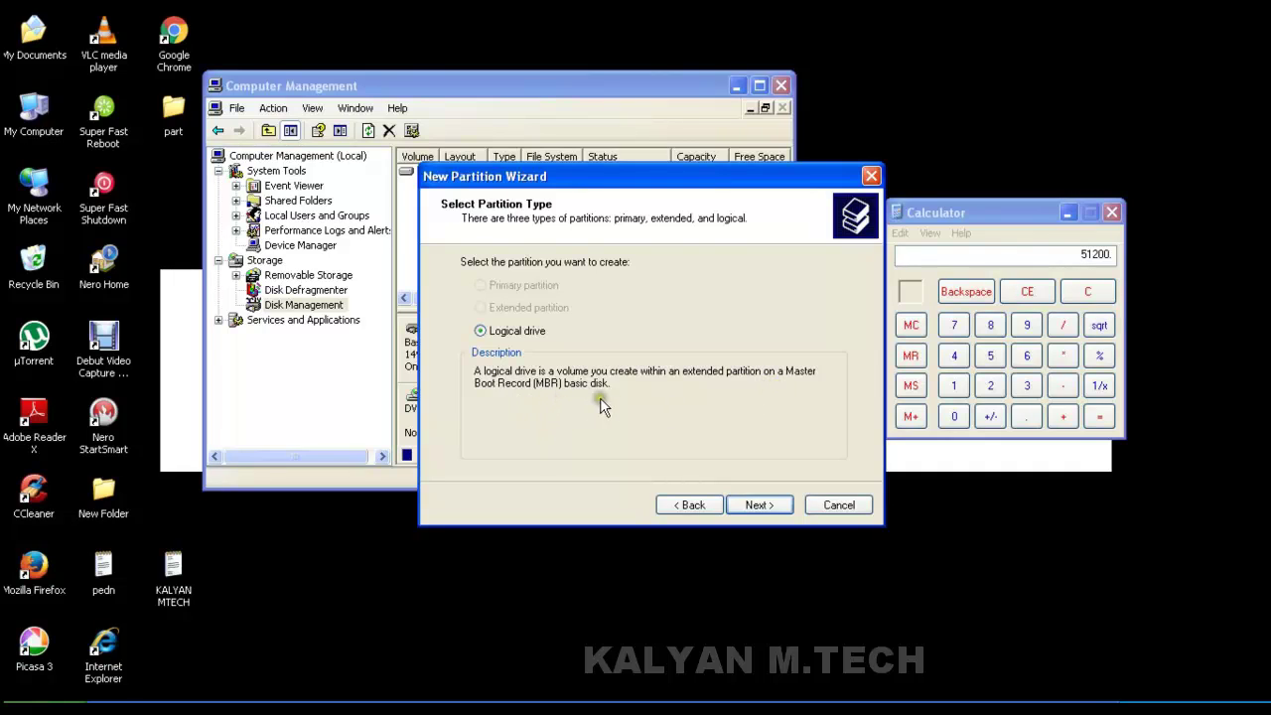
# Step: Advance the wizard to the partition size settings and arrange it above the Notepad calculations so both are readable
pyautogui.click(758, 506)
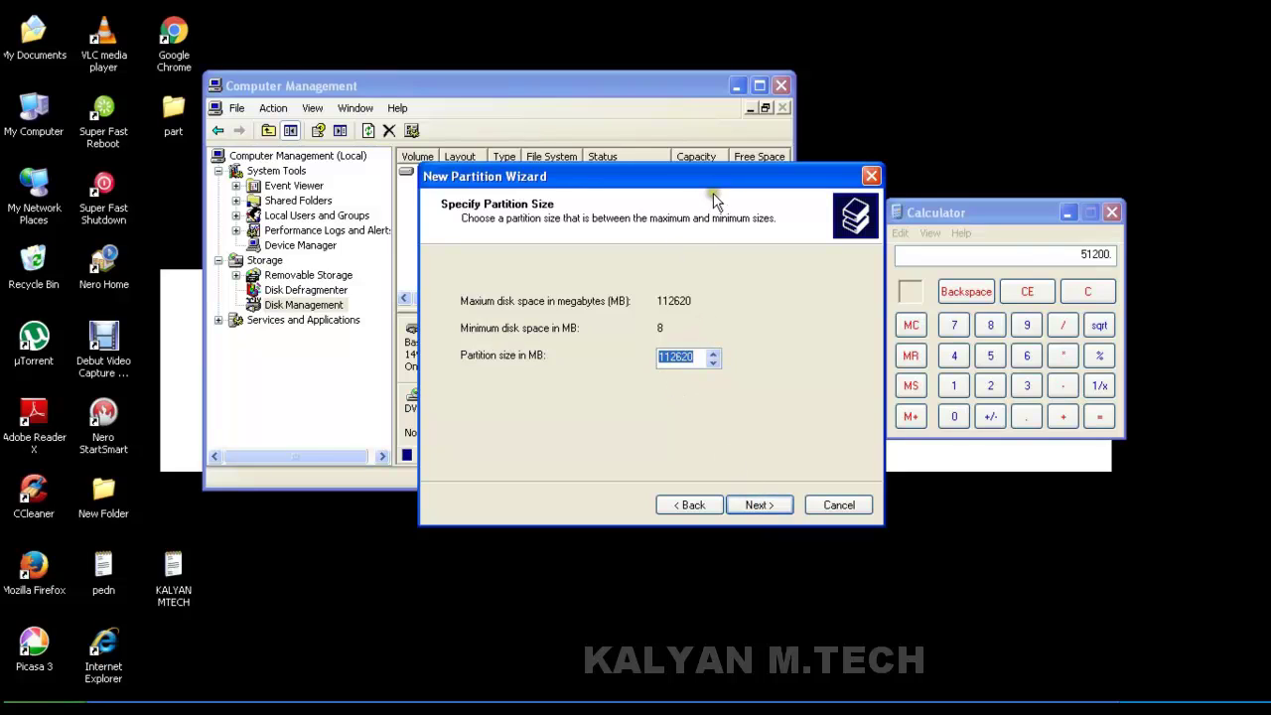
pyautogui.moveTo(710, 177); pyautogui.dragTo(654, 169)
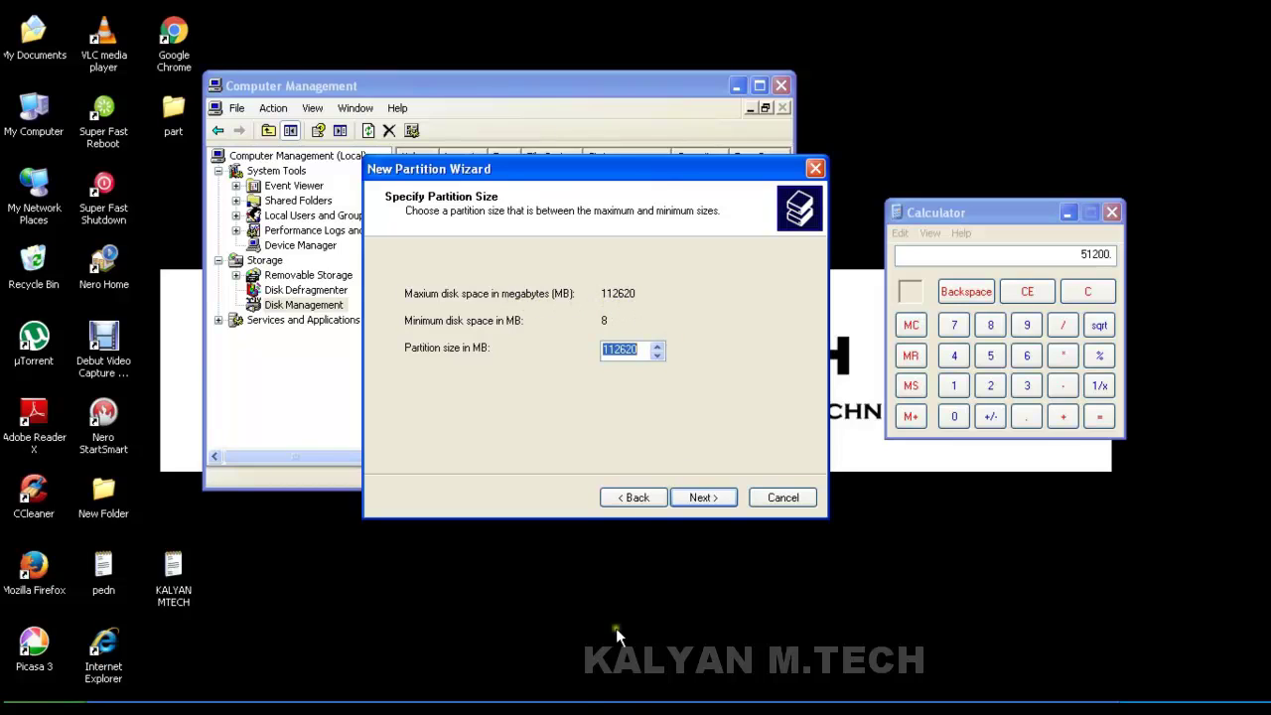
pyautogui.click(739, 710)
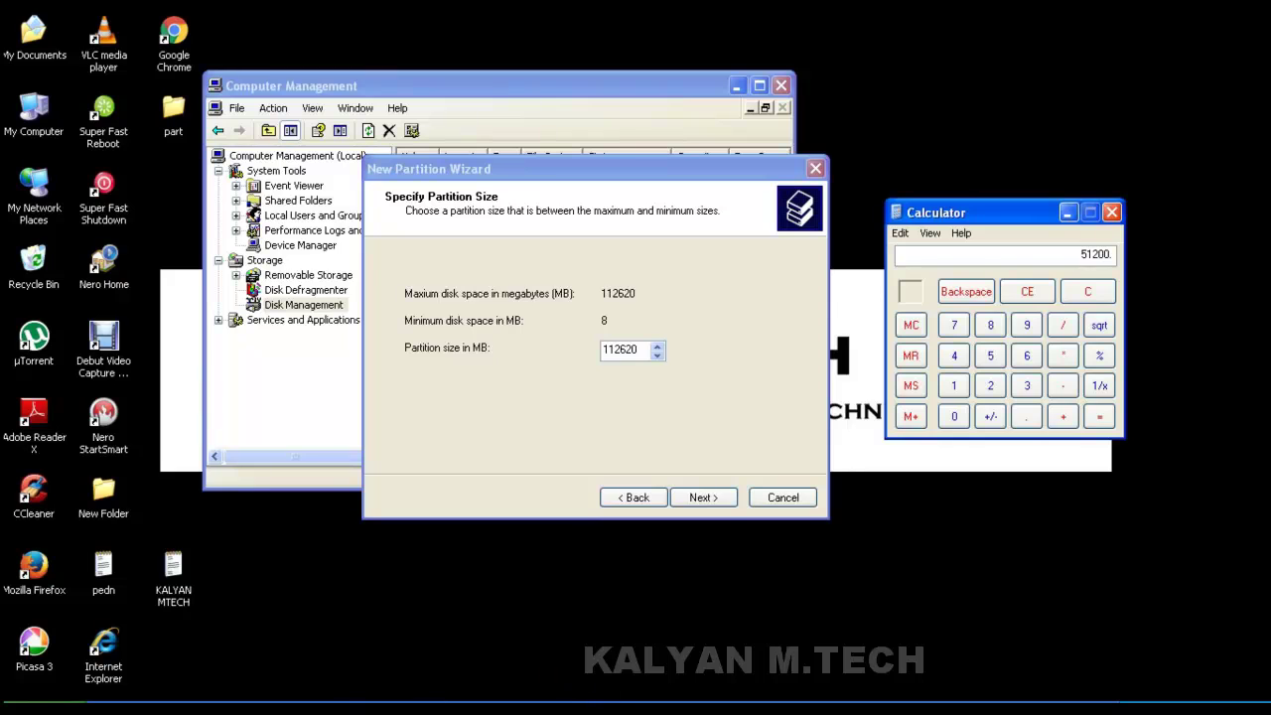
pyautogui.click(603, 700)
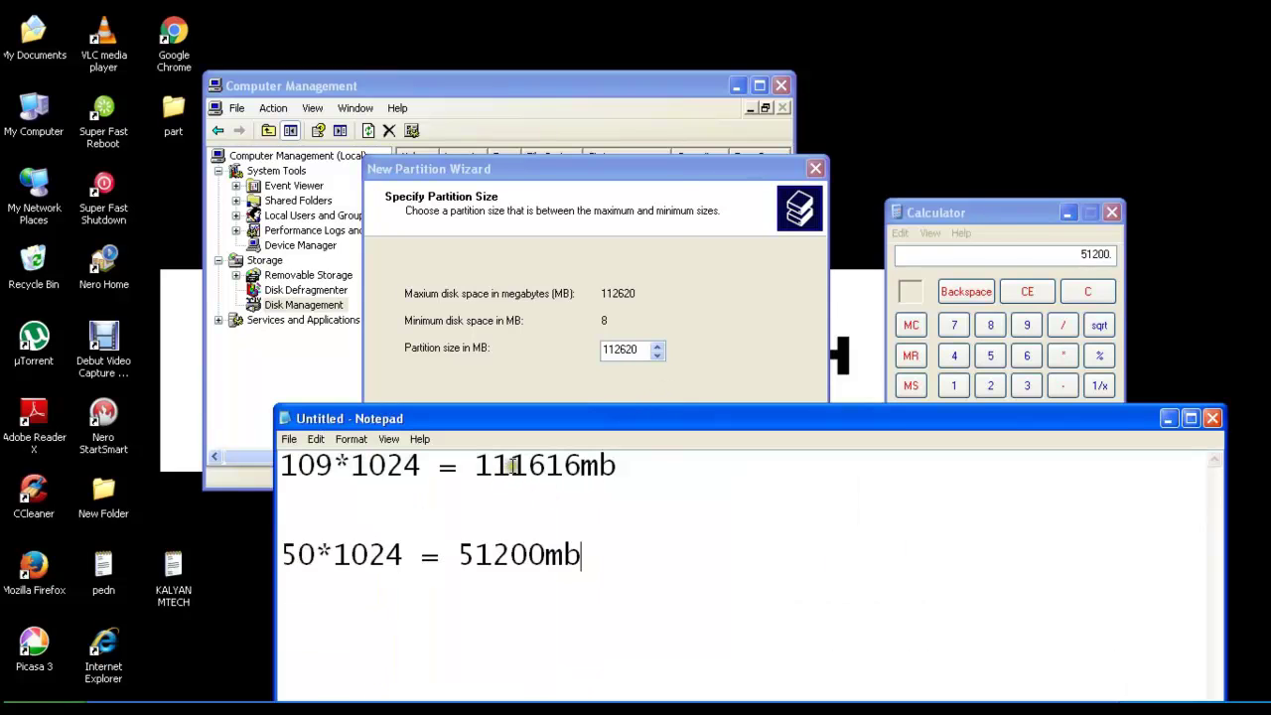
pyautogui.moveTo(671, 175); pyautogui.dragTo(656, 107)
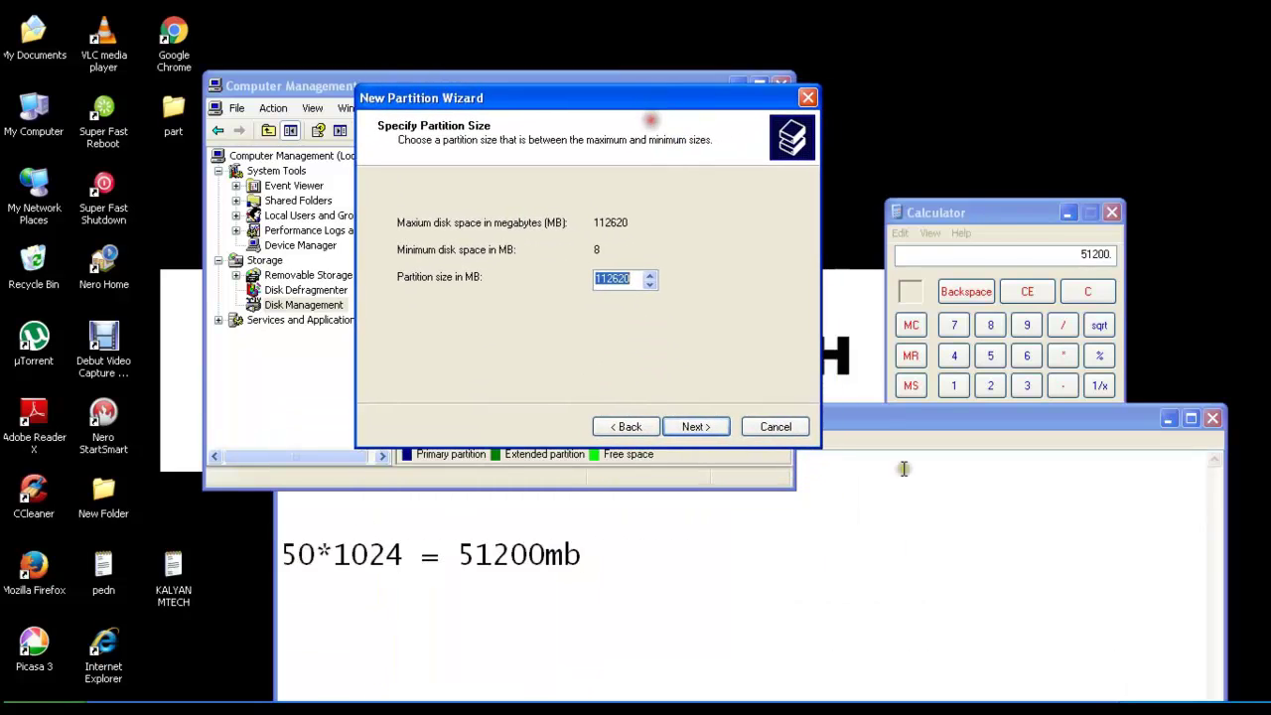
pyautogui.click(904, 485)
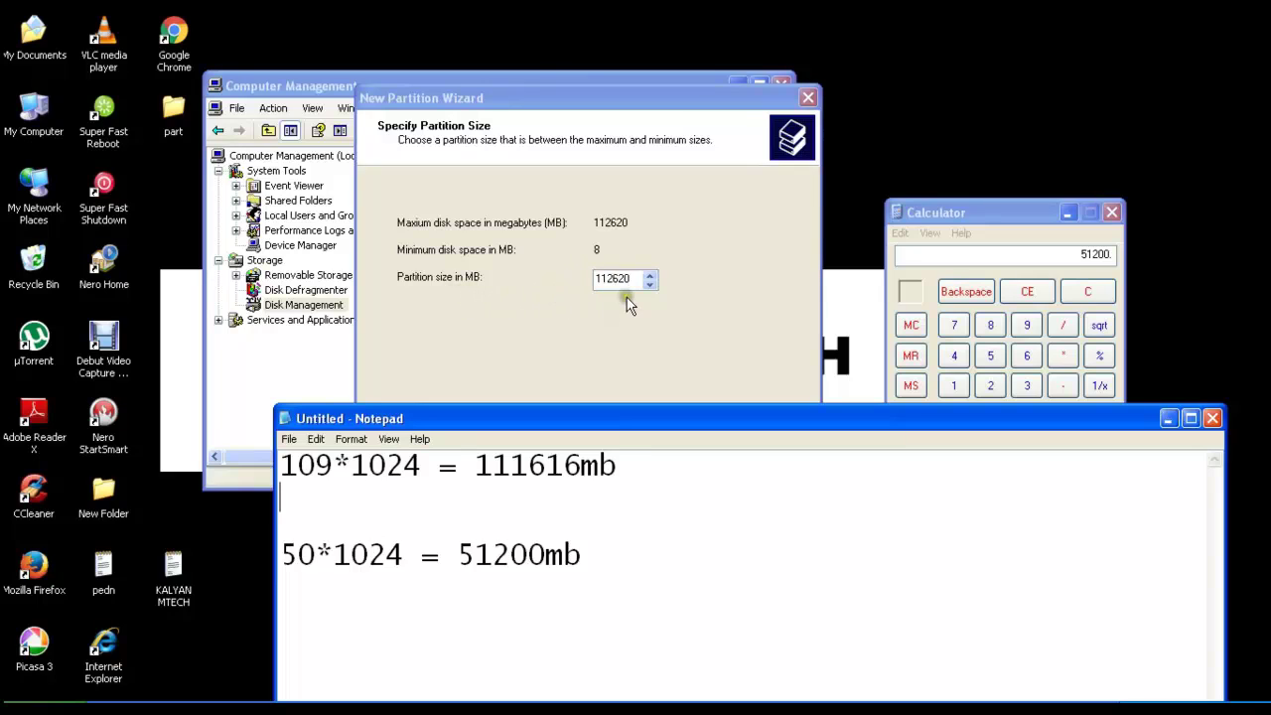
# Step: Copy 51200 from the Notepad calculation, set it as the partition size in MB and continue
pyautogui.moveTo(457, 559); pyautogui.dragTo(552, 564)
pyautogui.rightClick(521, 563)
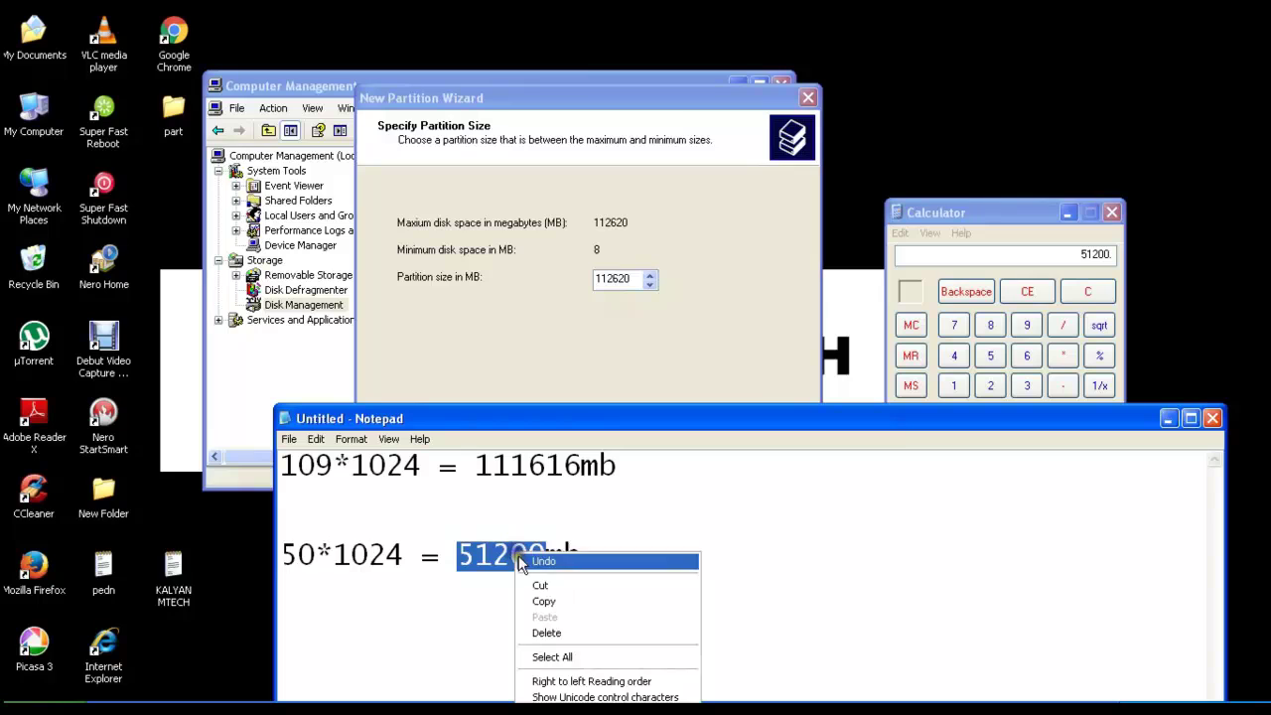
pyautogui.click(544, 601)
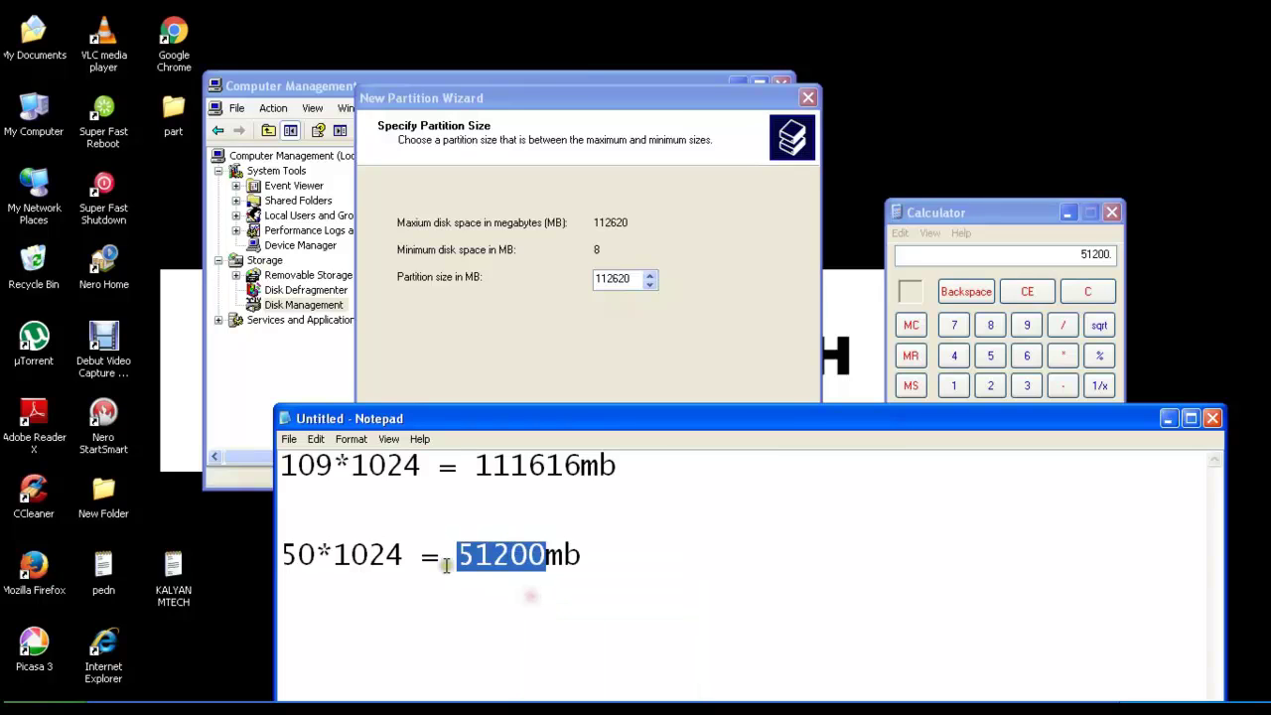
pyautogui.click(627, 278)
pyautogui.moveTo(630, 278); pyautogui.dragTo(582, 278)
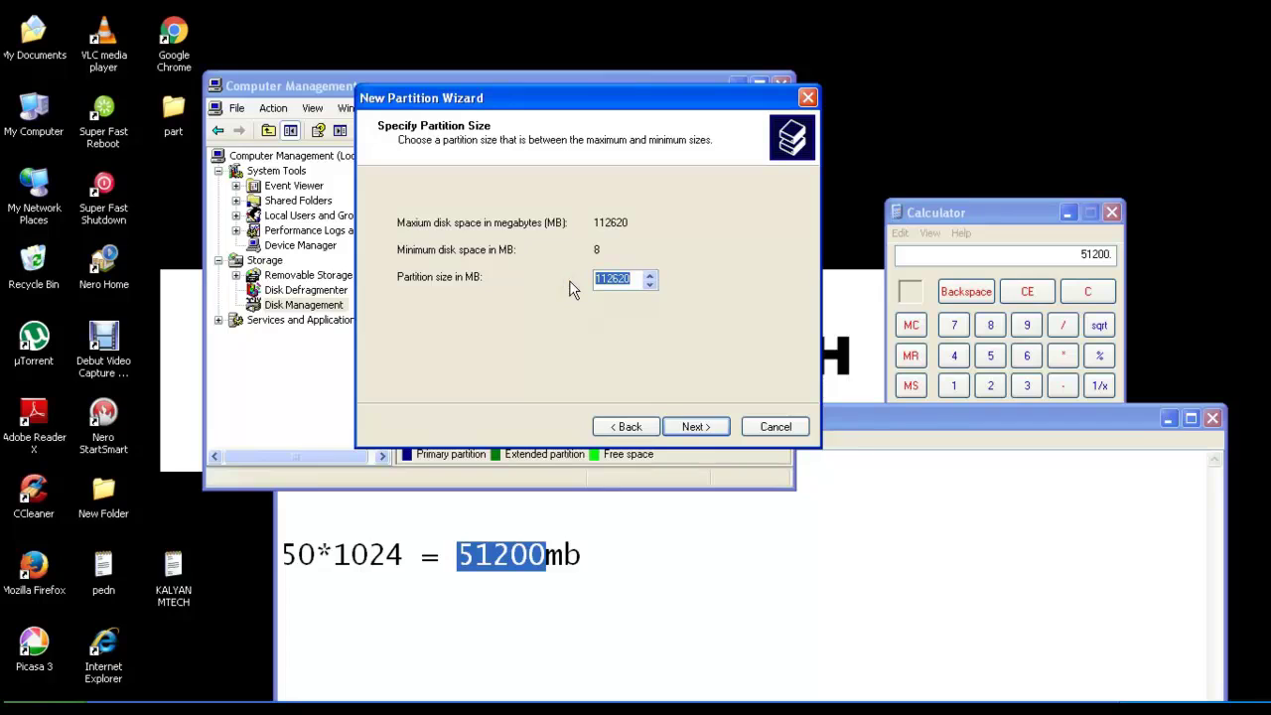
pyautogui.hotkey('ctrl', 'v')
pyautogui.click(697, 429)
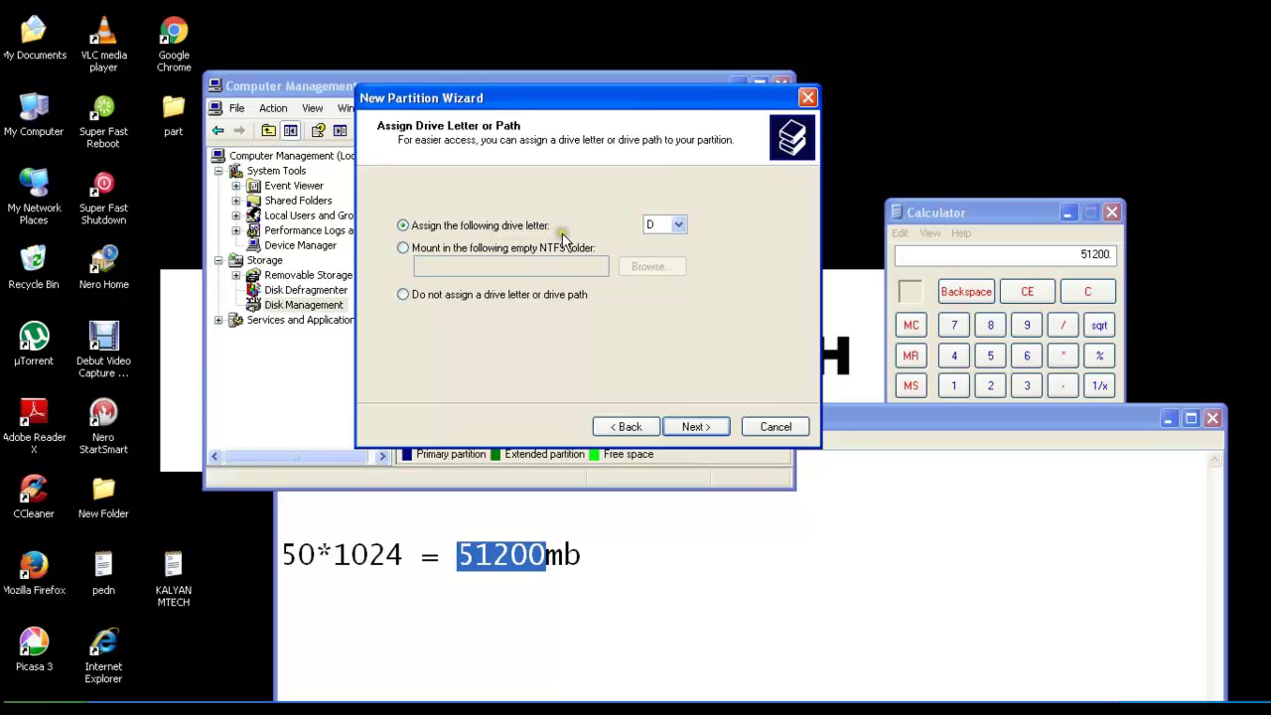
# Step: Assign drive letter F to the new partition and continue to the format settings
pyautogui.click(678, 226)
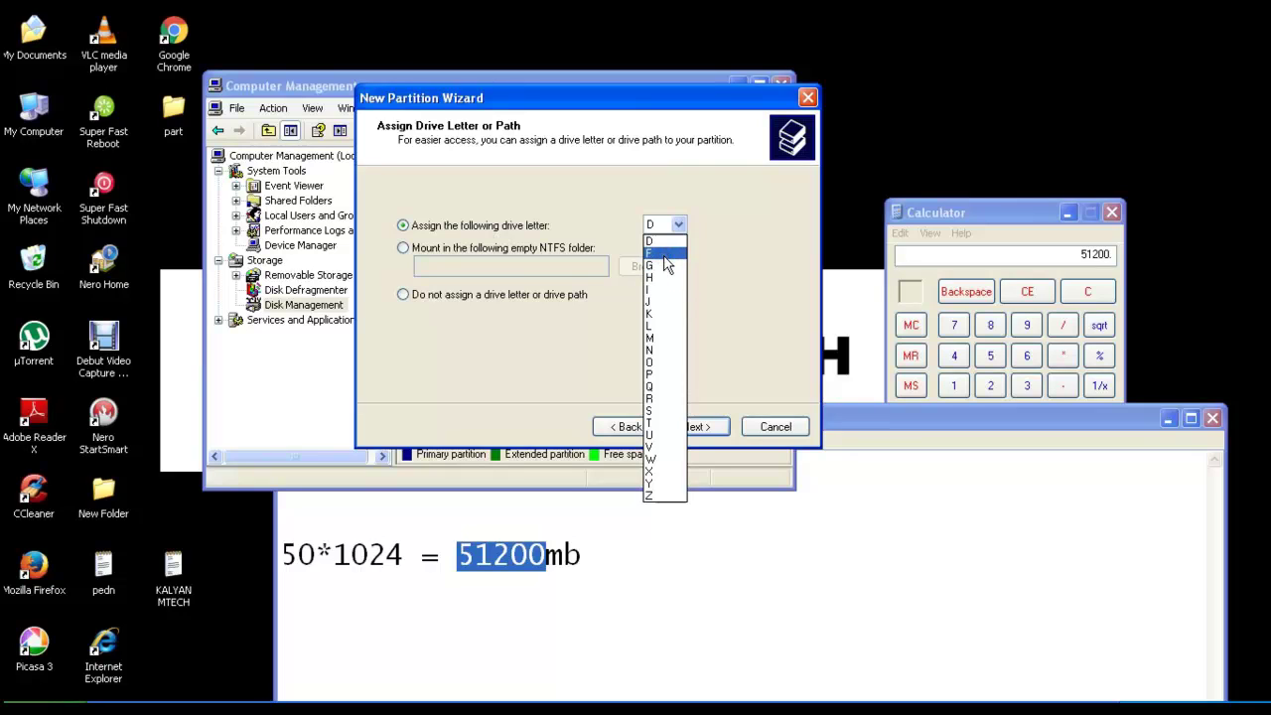
pyautogui.click(665, 255)
pyautogui.click(692, 426)
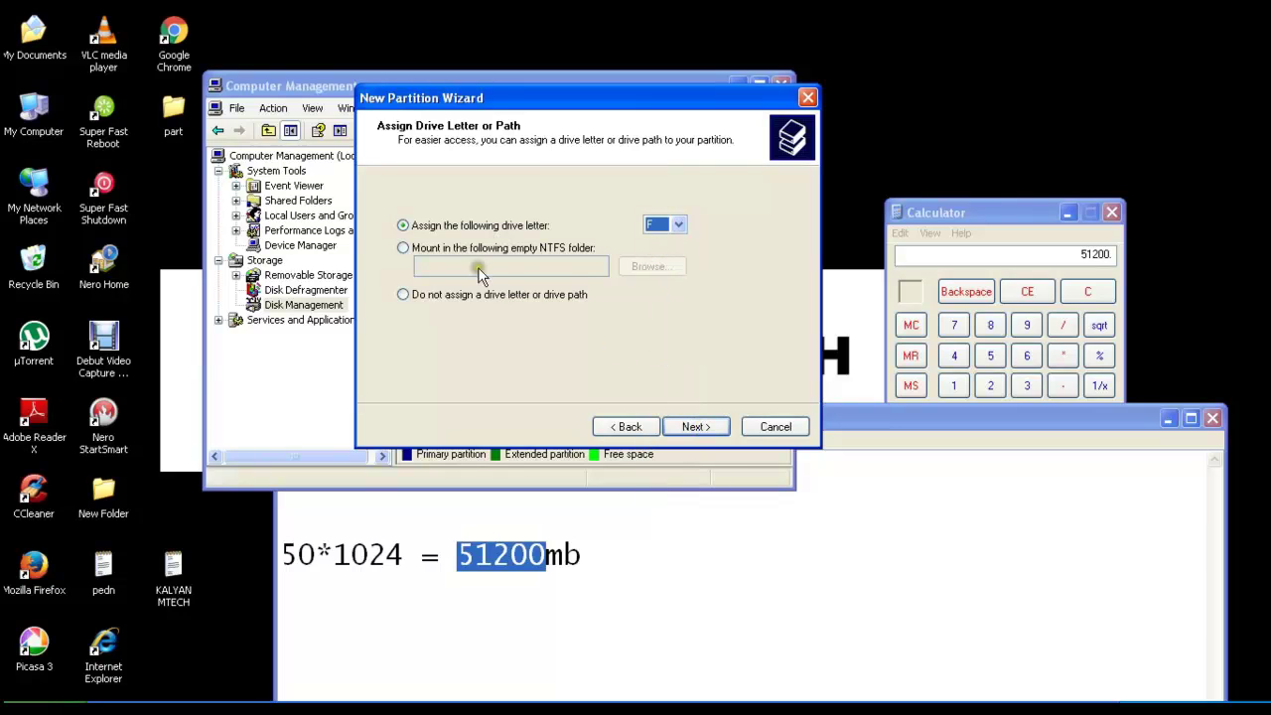
pyautogui.click(692, 426)
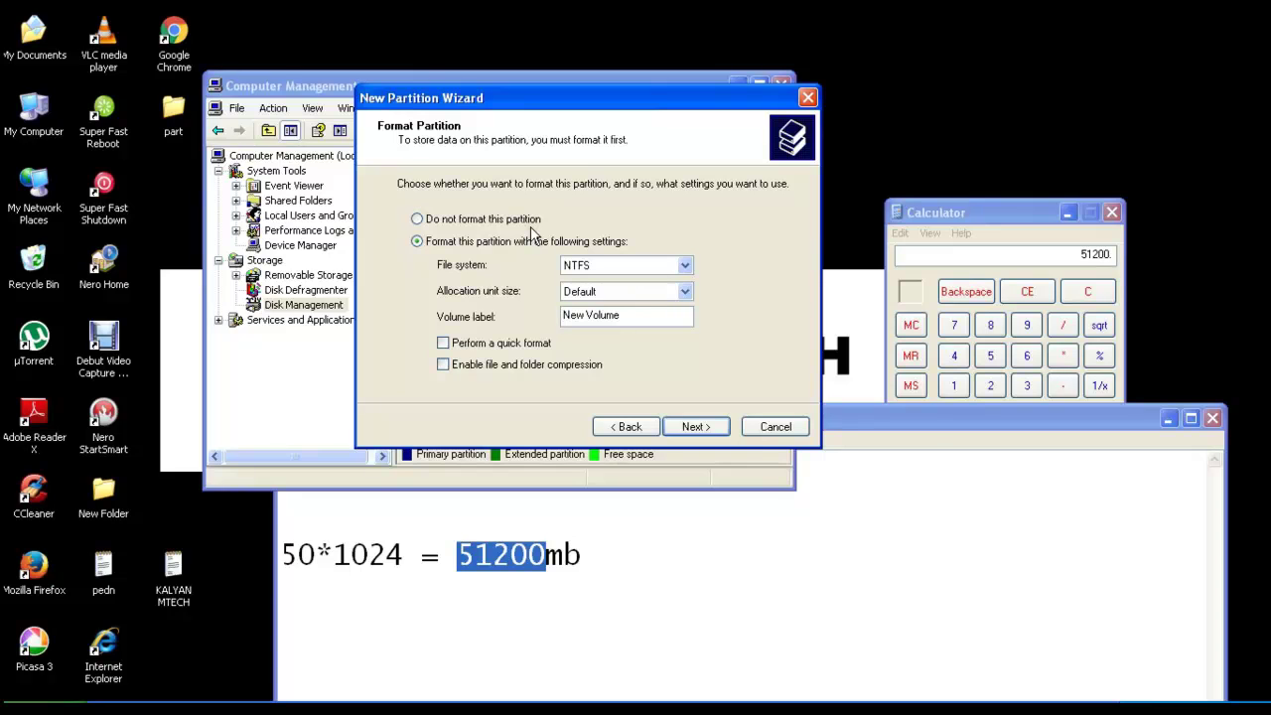
# Step: Check Local Disk (C:) and its file system details in My Computer, then return to the partition wizard
pyautogui.doubleClick(30, 118)
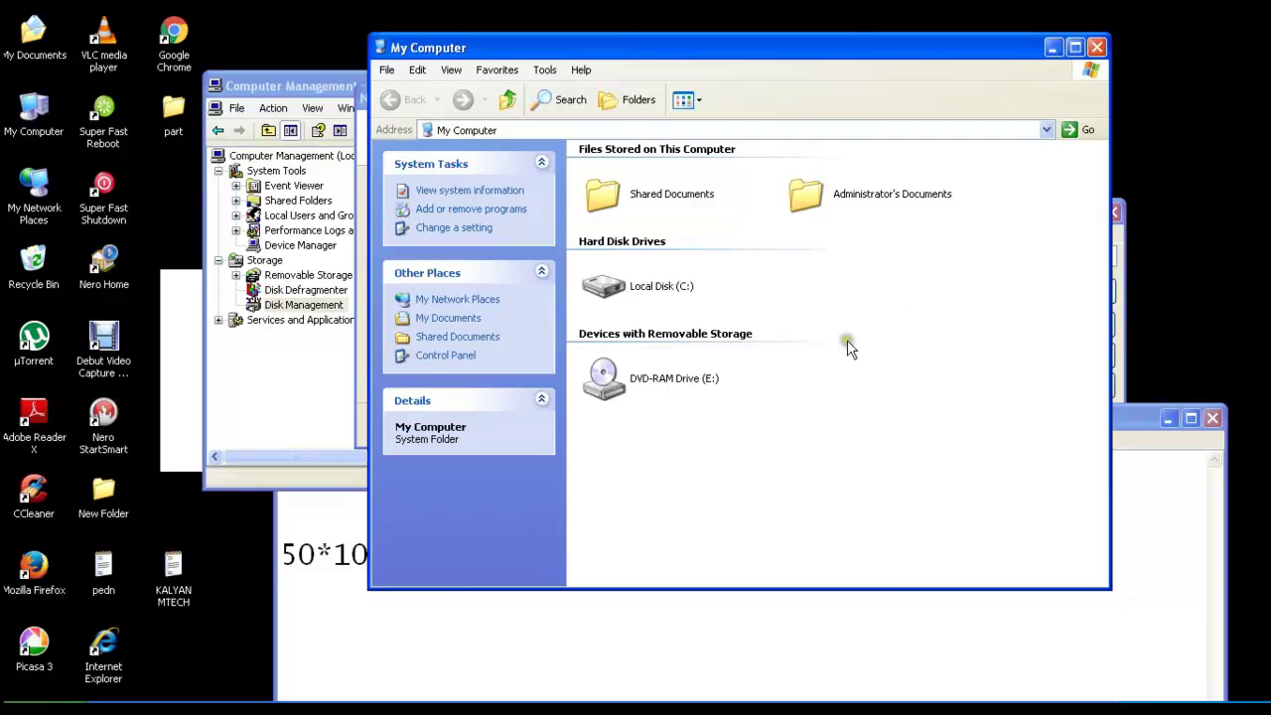
pyautogui.rightClick(636, 296)
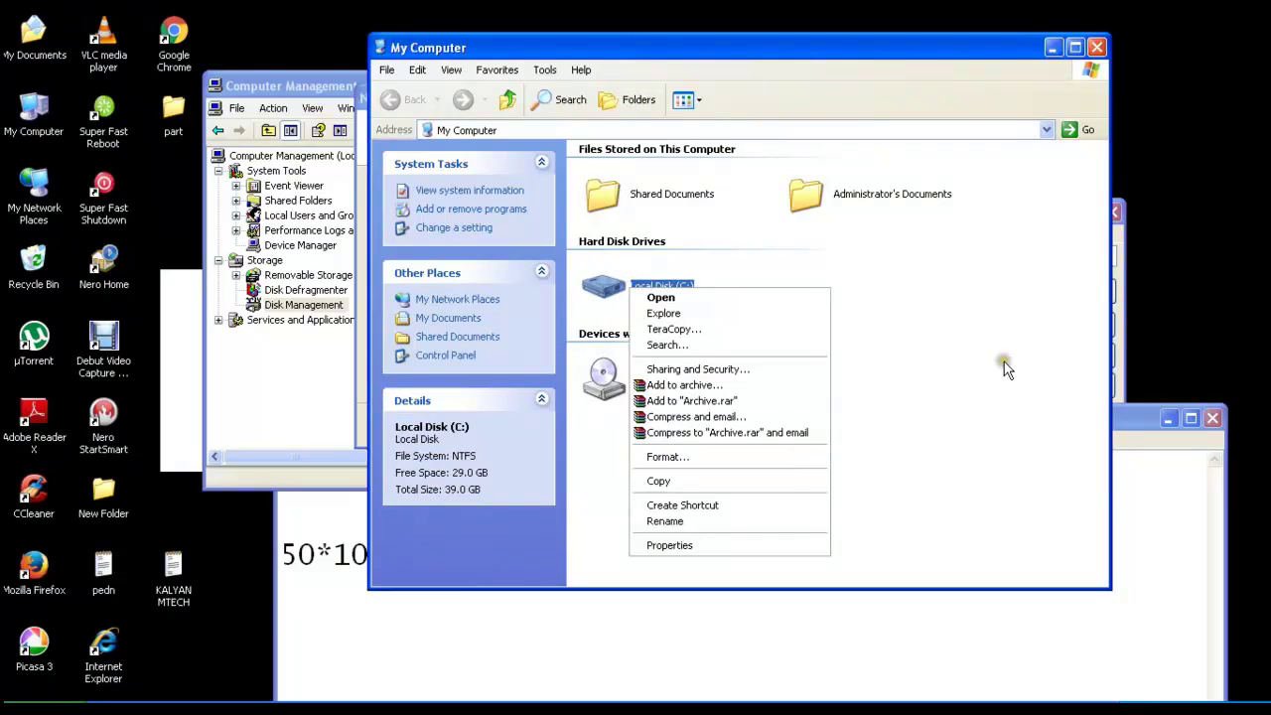
pyautogui.click(1005, 360)
pyautogui.click(1097, 48)
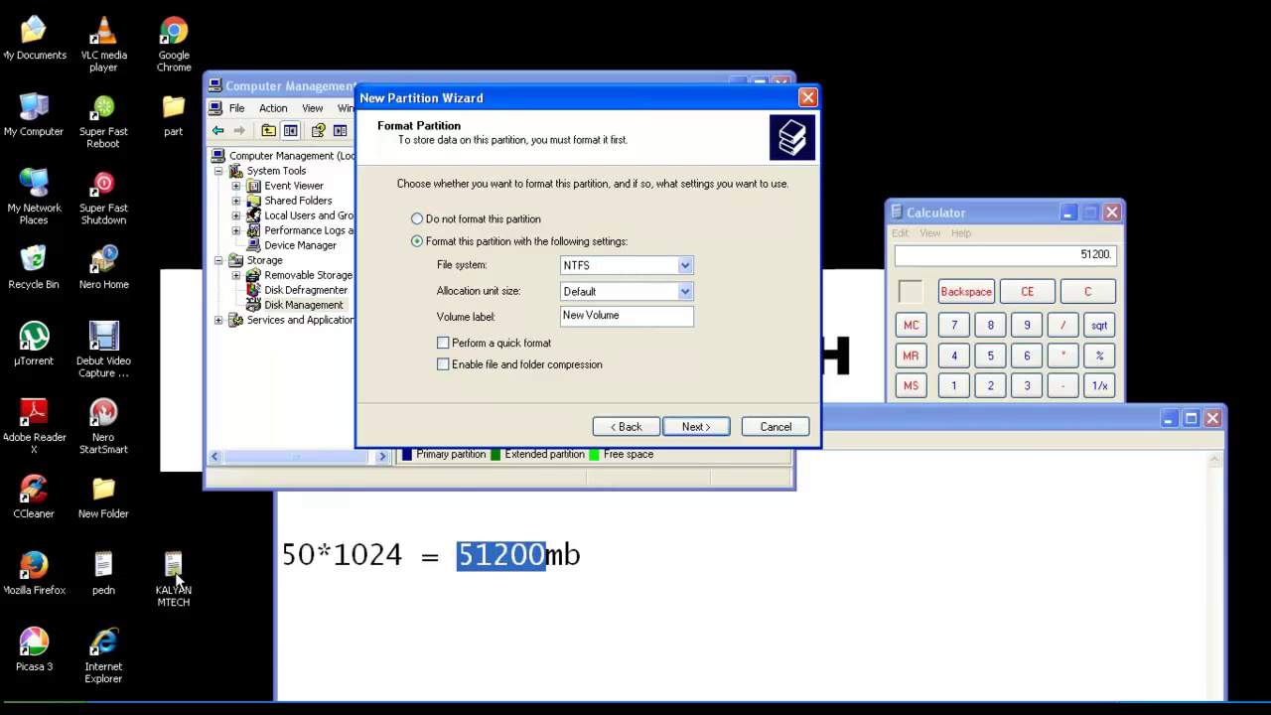
pyautogui.click(102, 591)
pyautogui.doubleClick(103, 591)
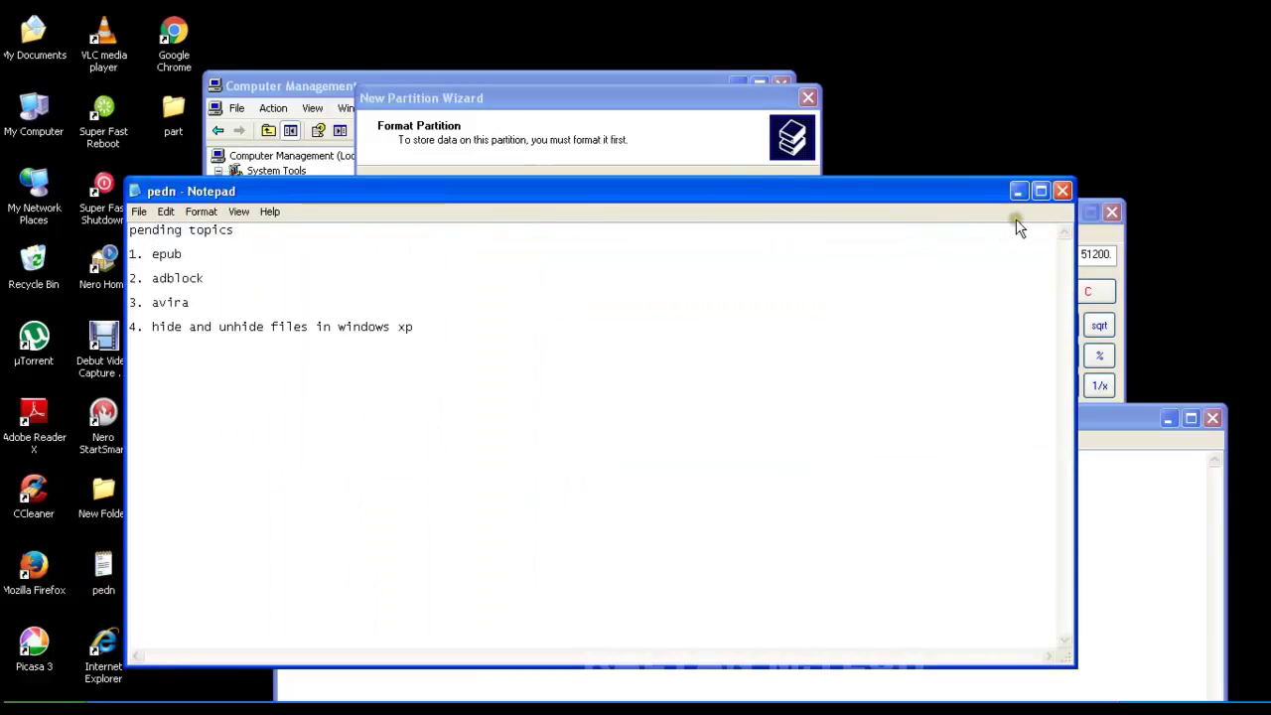
pyautogui.click(1058, 191)
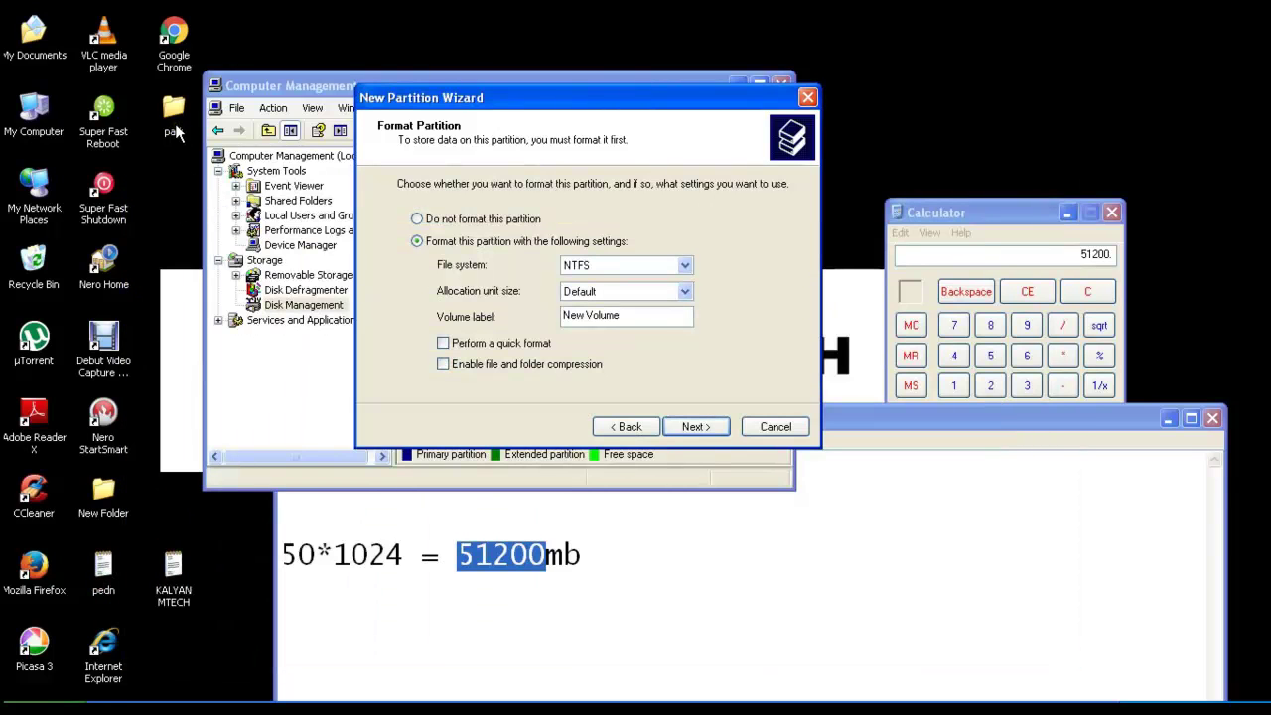
# Step: Open the fat text file from the desktop's part folder and set its font size to 24
pyautogui.doubleClick(175, 132)
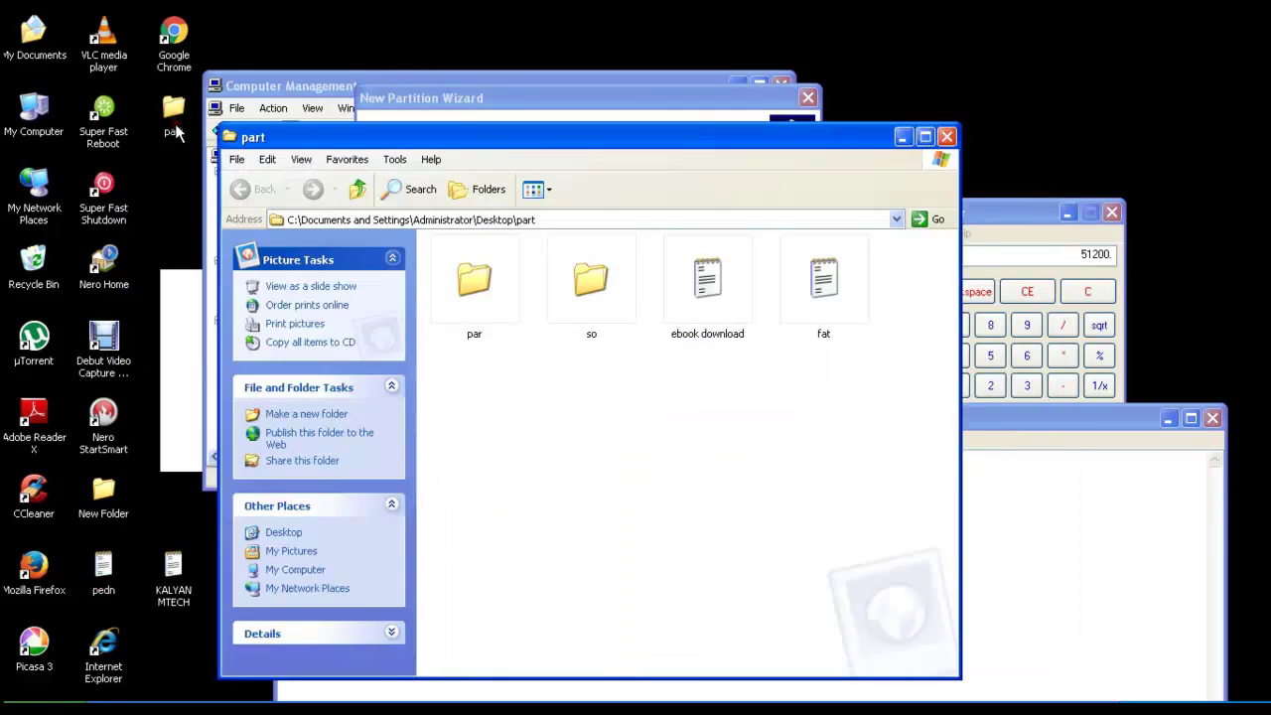
pyautogui.doubleClick(834, 314)
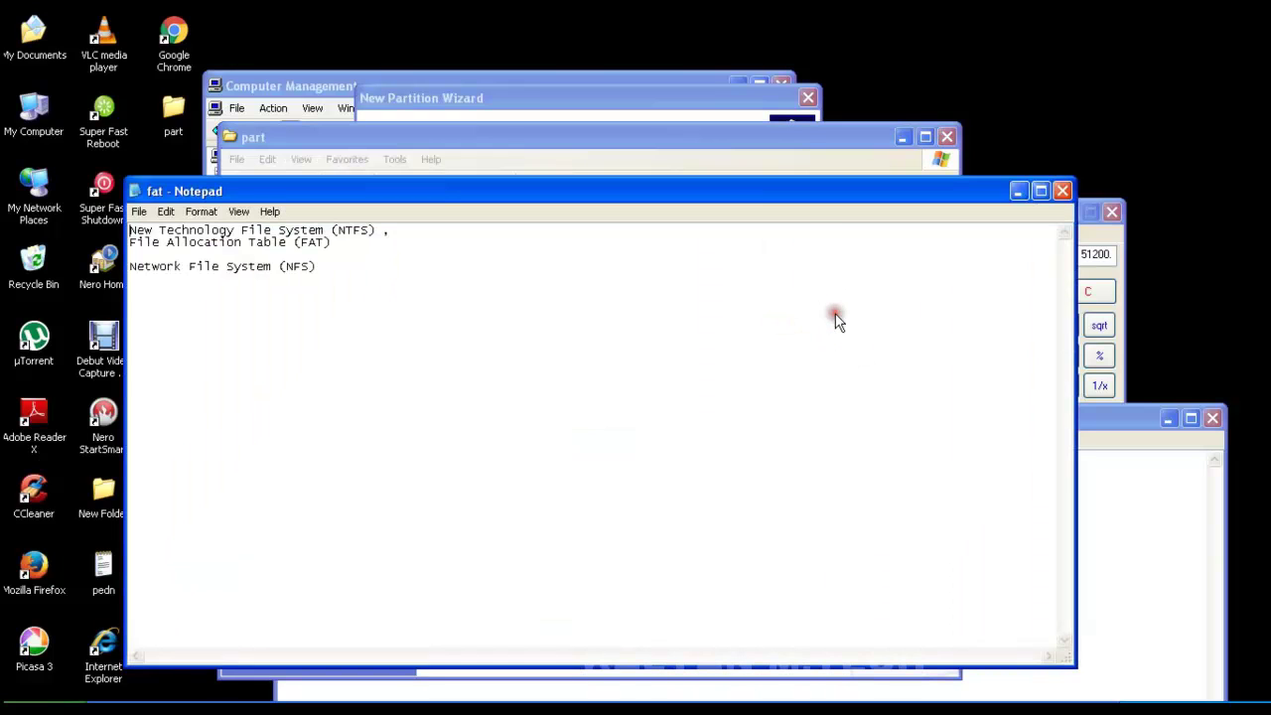
pyautogui.click(200, 211)
pyautogui.click(214, 248)
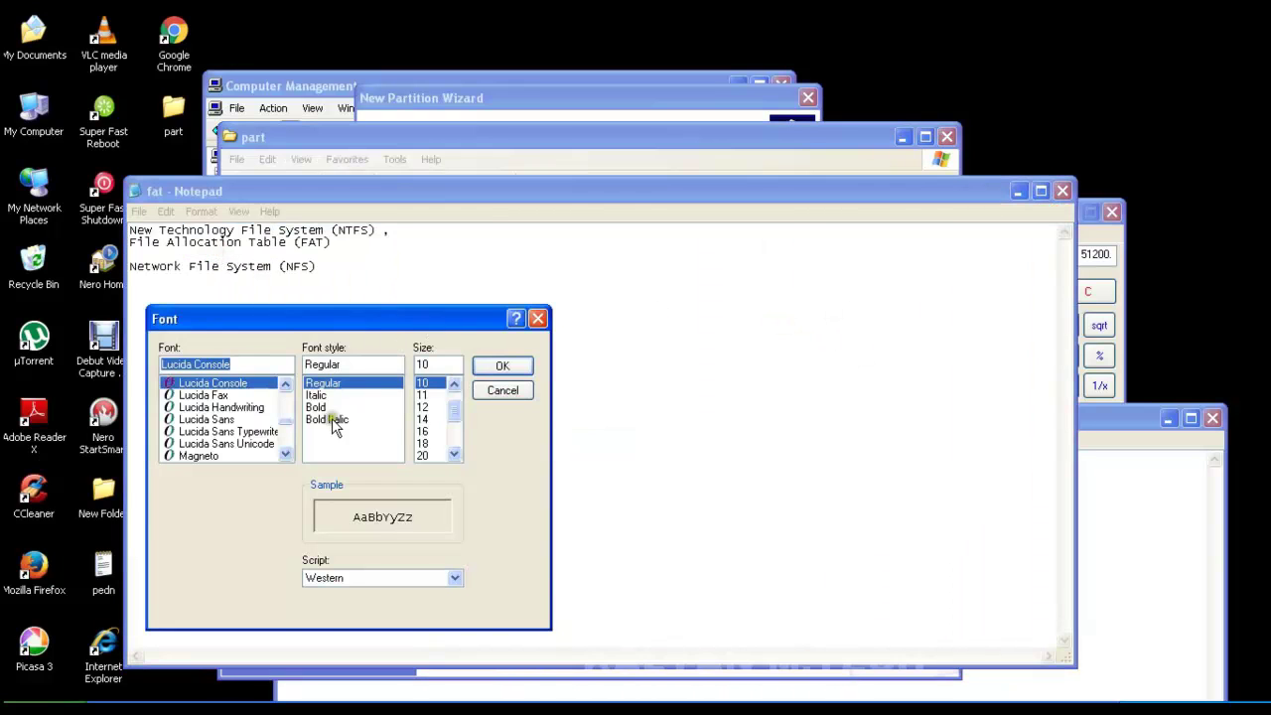
pyautogui.scroll(-1, 435, 449)
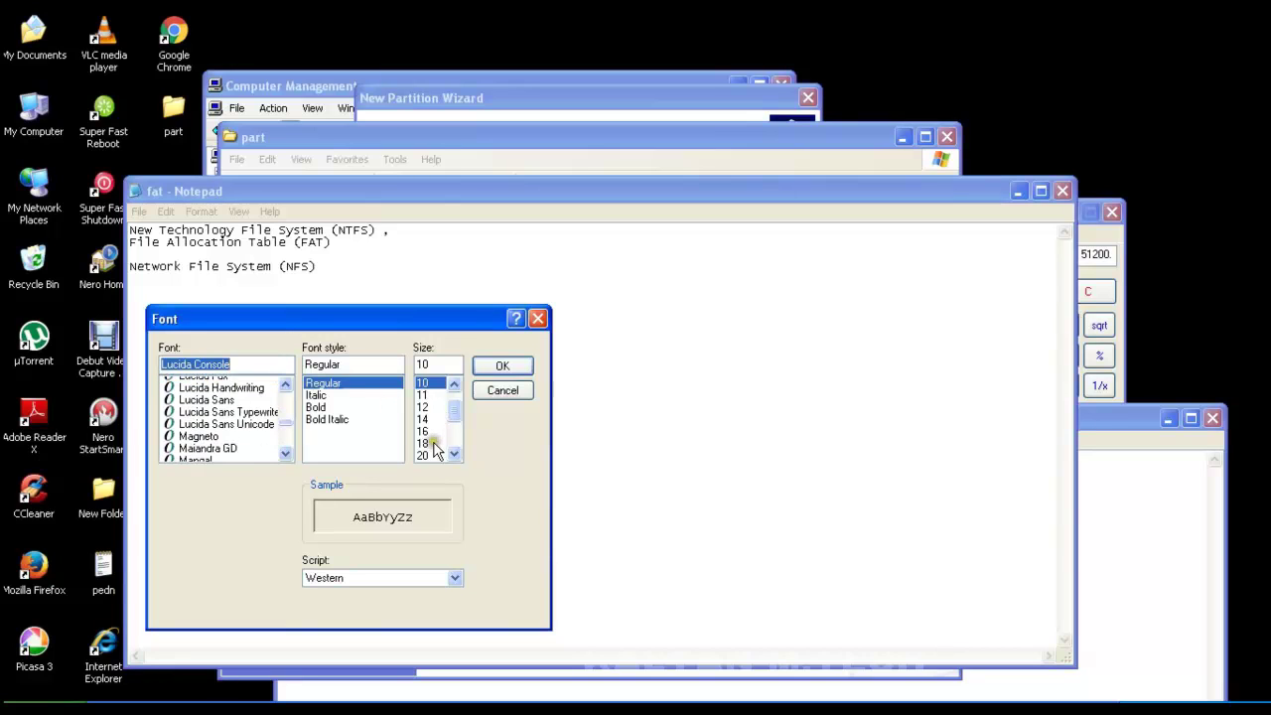
pyautogui.click(427, 443)
pyautogui.scroll(-1, 427, 447)
pyautogui.click(425, 443)
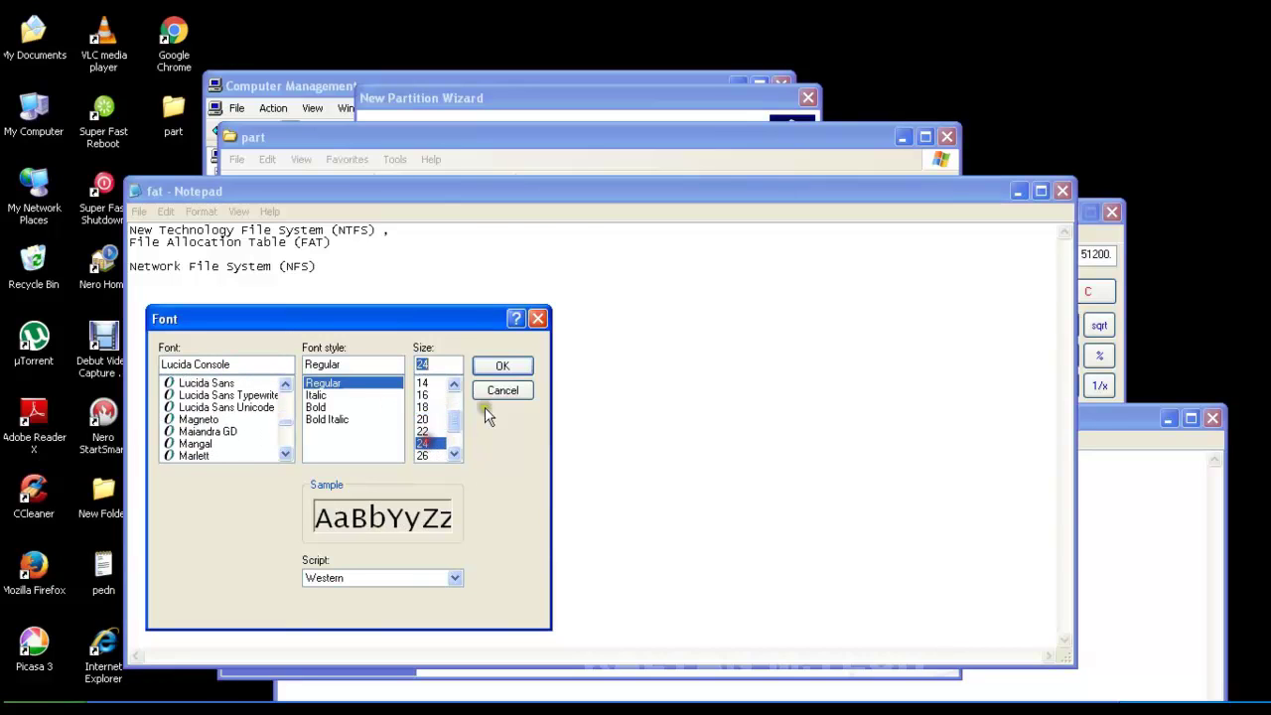
pyautogui.click(502, 366)
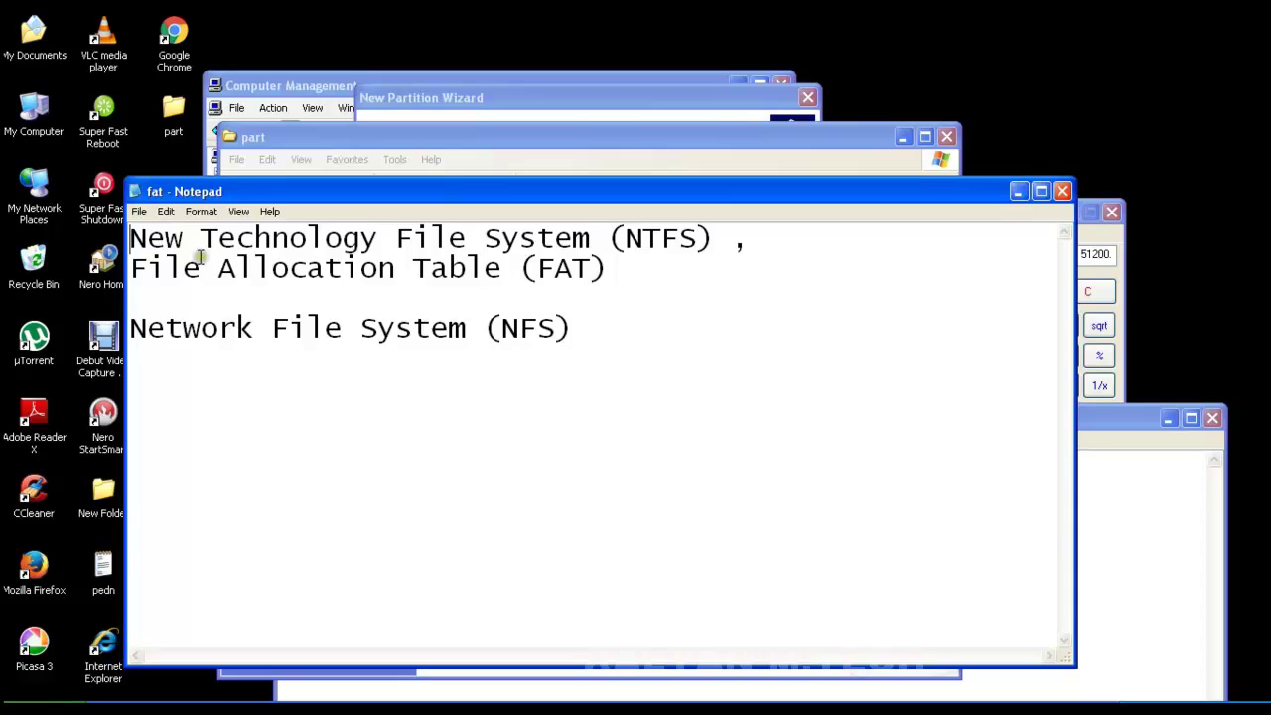
# Step: Insert a blank line below the New Technology File System line and clear the note and part folder away from the wizard
pyautogui.click(772, 248)
pyautogui.press('Return')
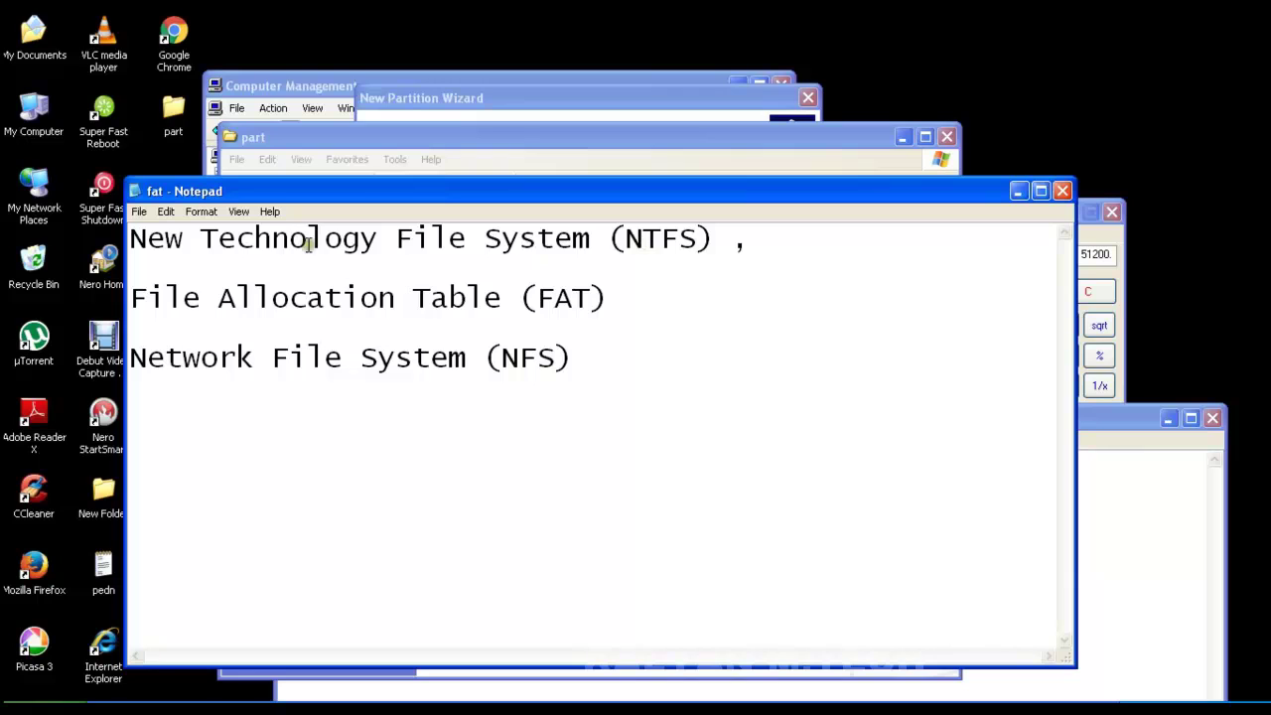
pyautogui.click(1018, 201)
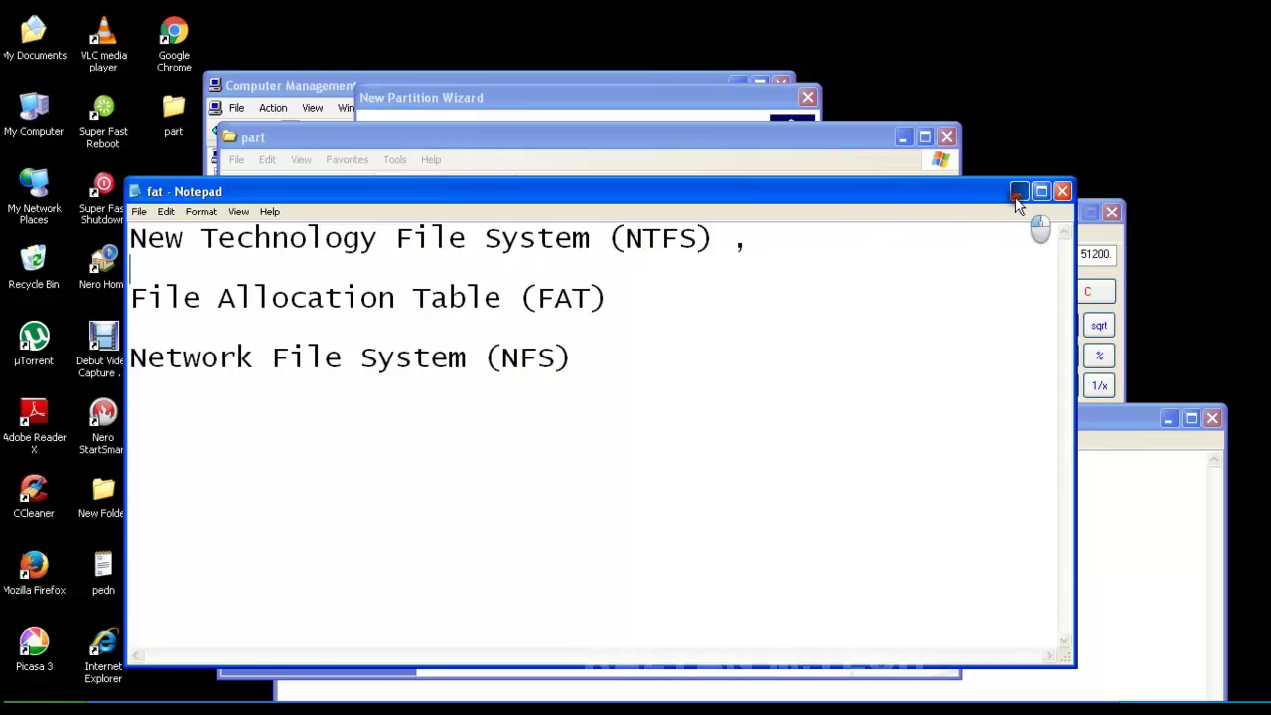
pyautogui.click(949, 137)
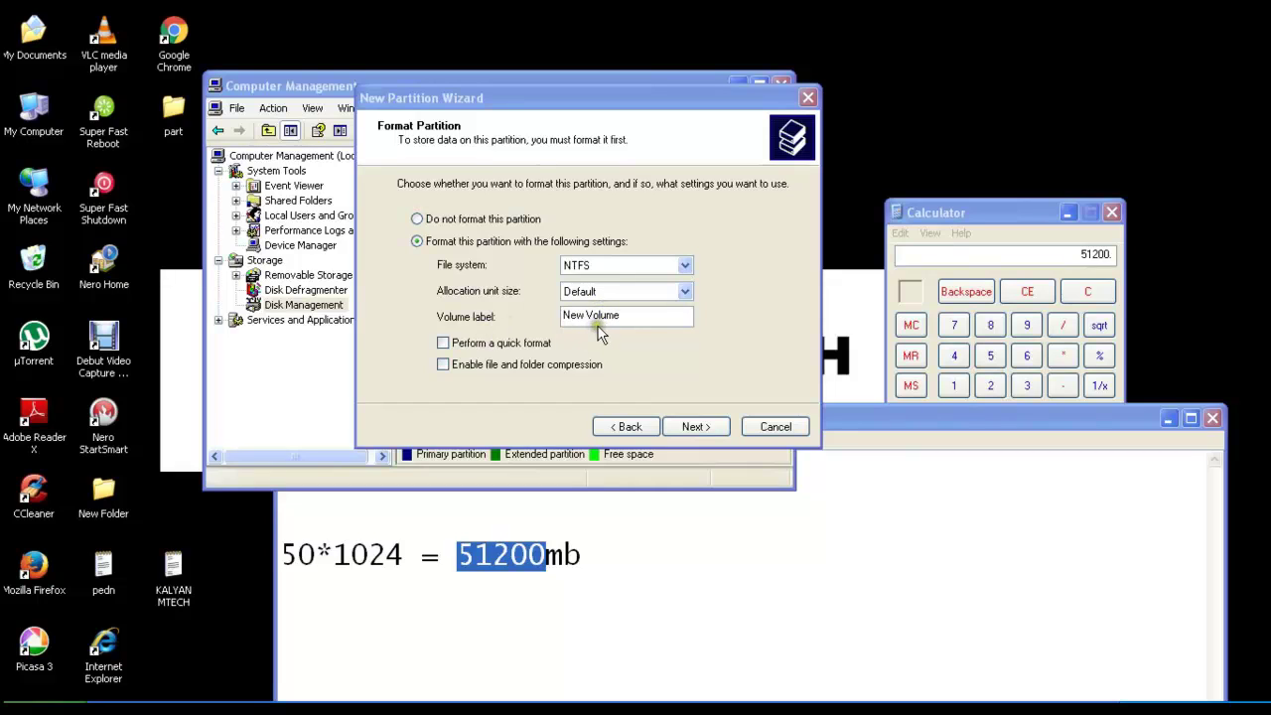
pyautogui.moveTo(639, 318); pyautogui.dragTo(553, 316)
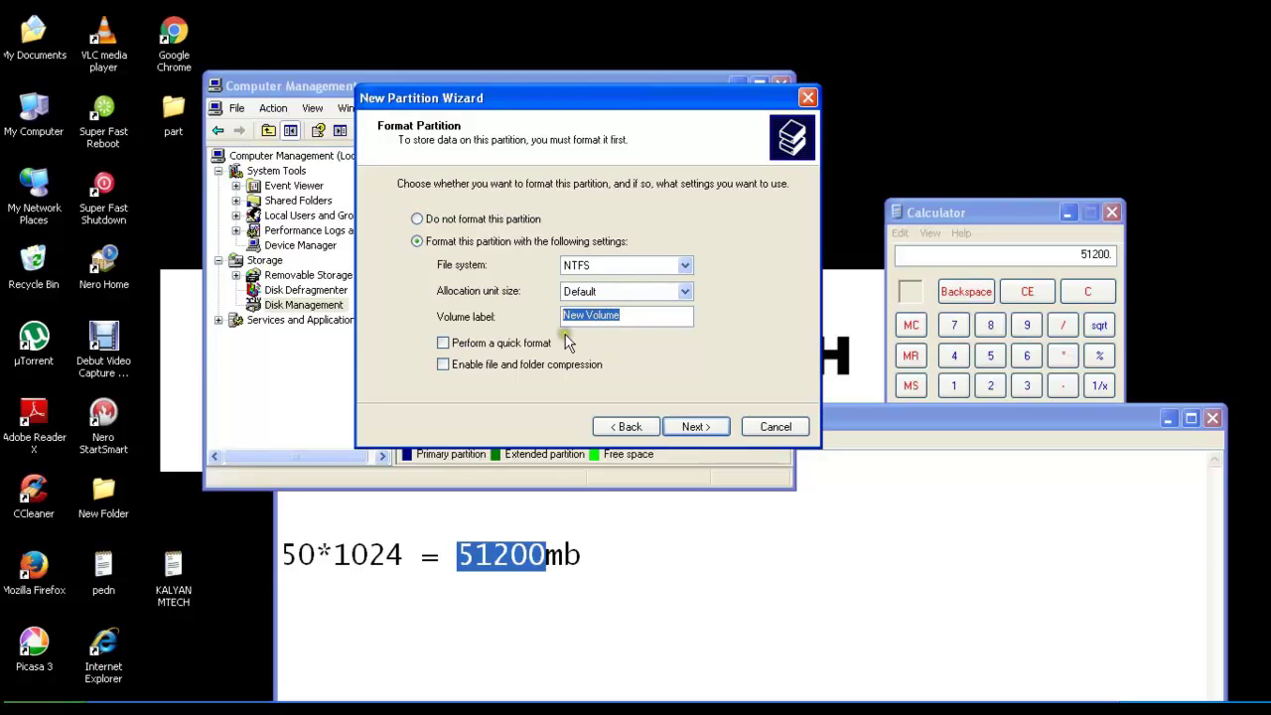
pyautogui.write('kkk')
pyautogui.hotkey('ctrl', 'z')
# Step: Enable a quick format for the NTFS partition and finish the wizard to create the drive
pyautogui.click(444, 345)
pyautogui.click(692, 429)
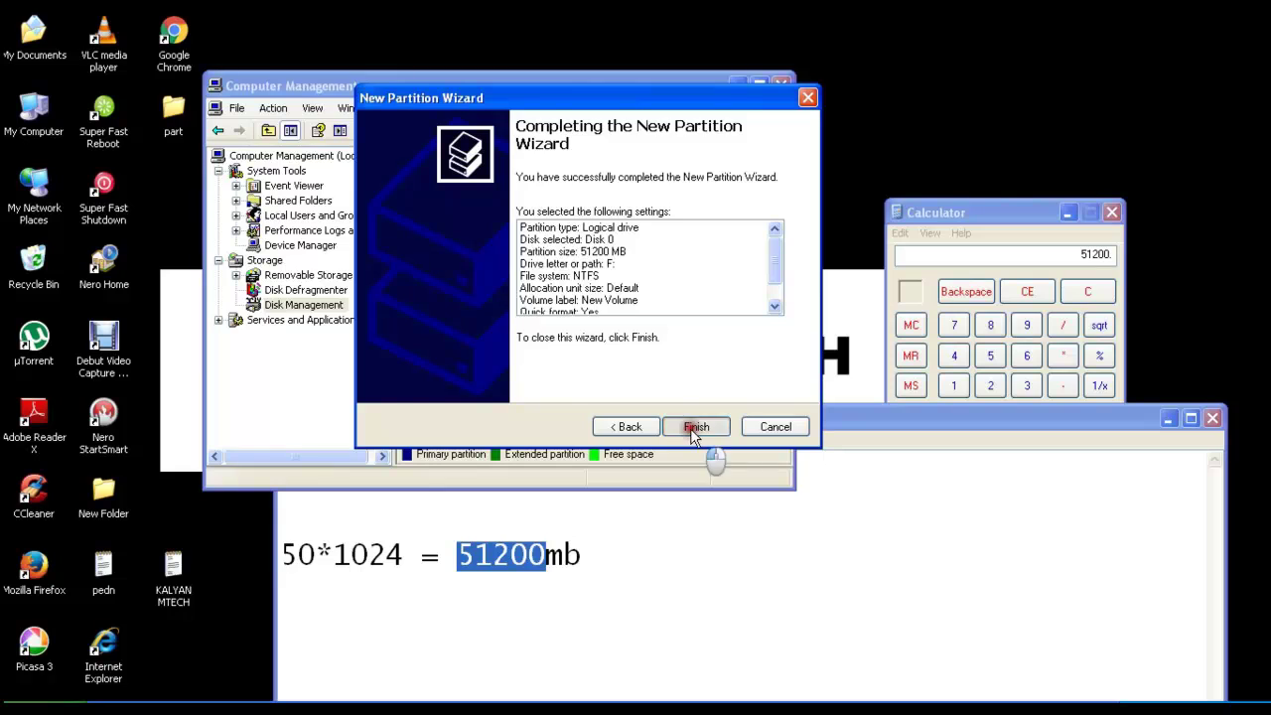
pyautogui.click(692, 428)
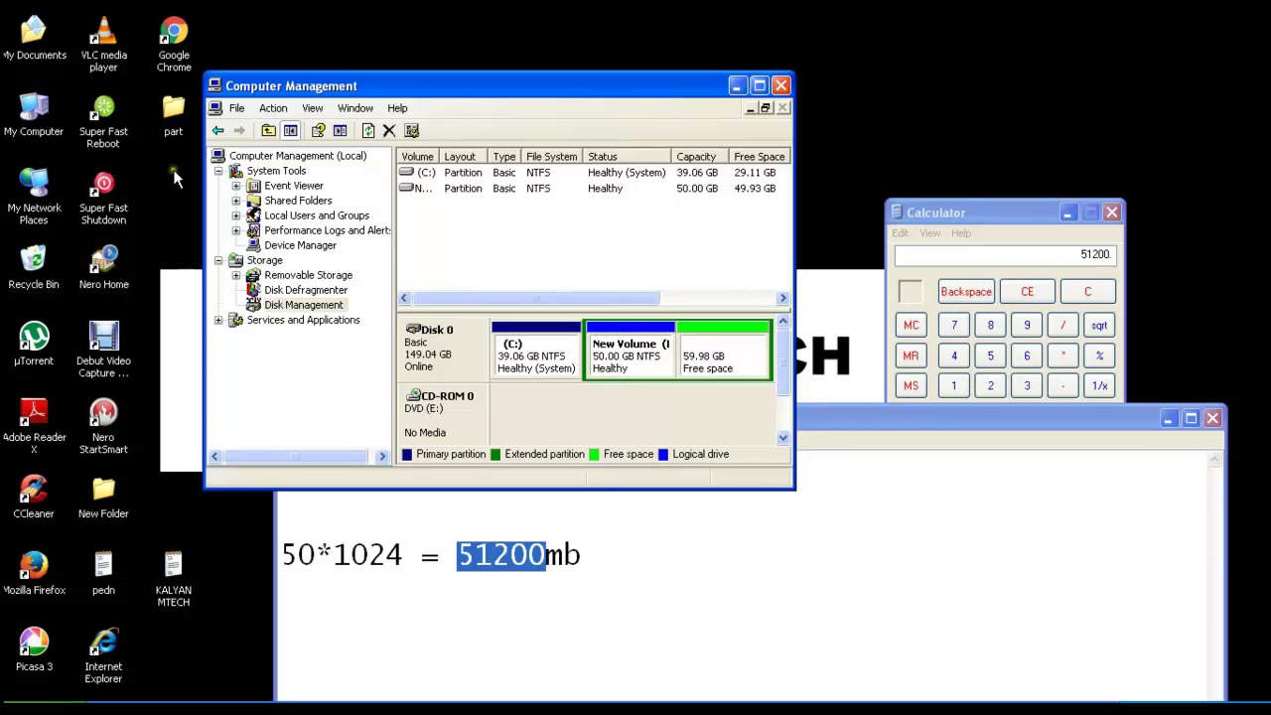
# Step: Examine the contents and properties of New Volume (F:) in My Computer, including its capacity and free space
pyautogui.doubleClick(41, 129)
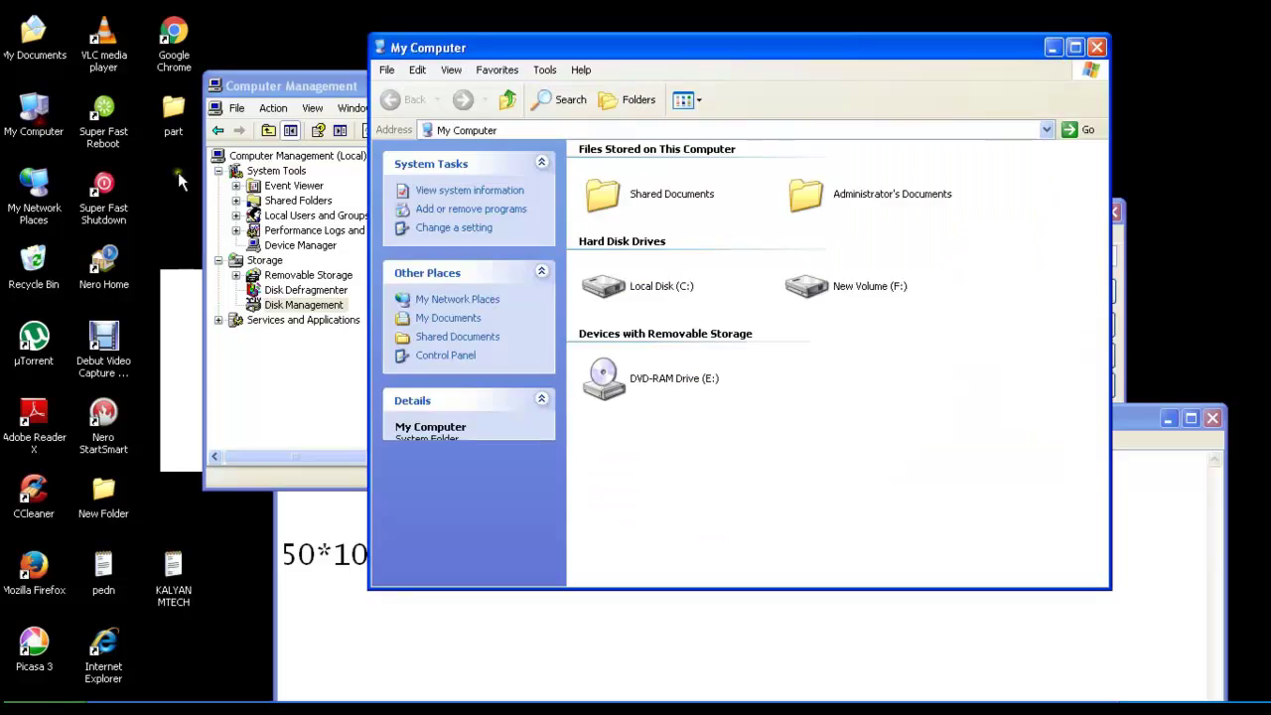
pyautogui.doubleClick(884, 288)
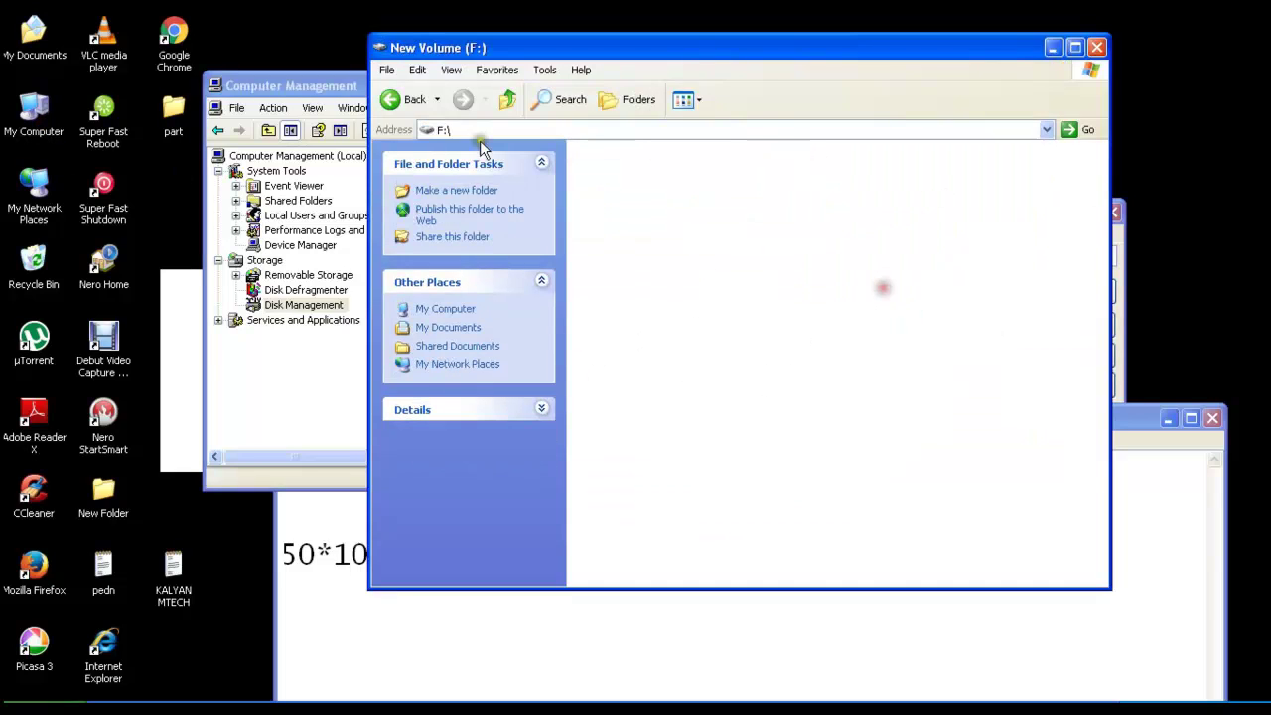
pyautogui.click(509, 105)
pyautogui.click(864, 290)
pyautogui.rightClick(864, 290)
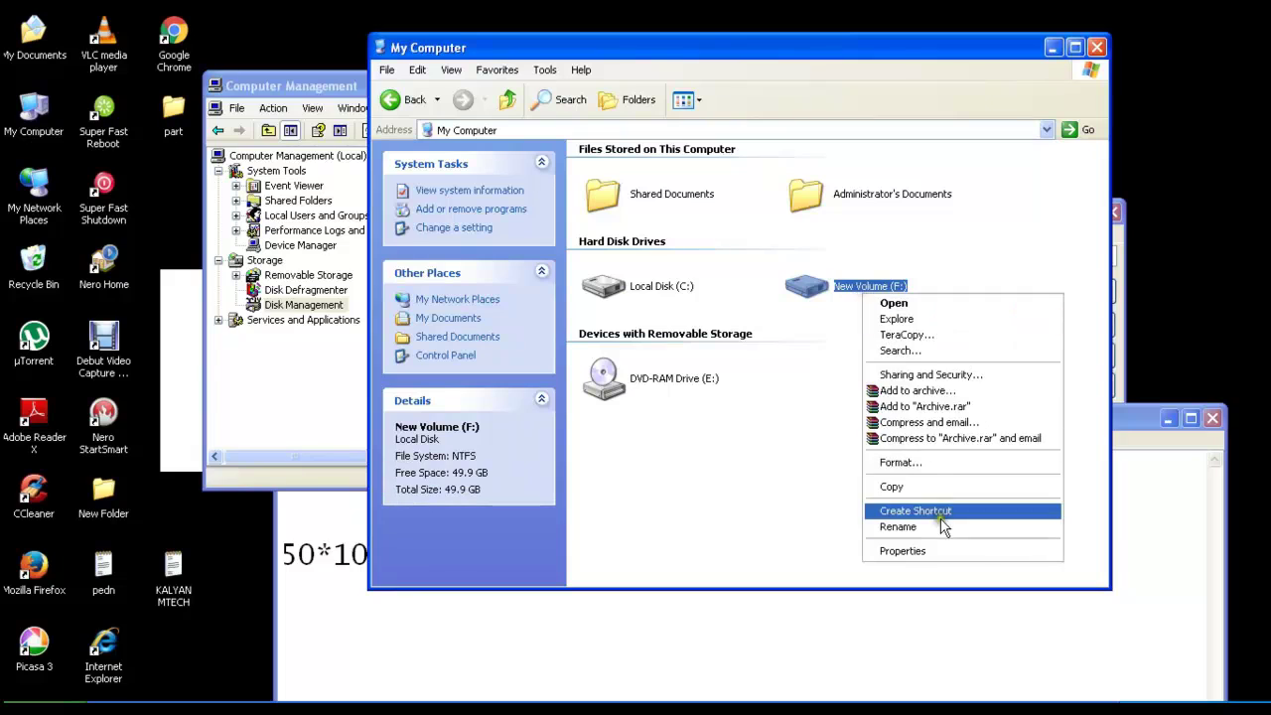
pyautogui.click(941, 552)
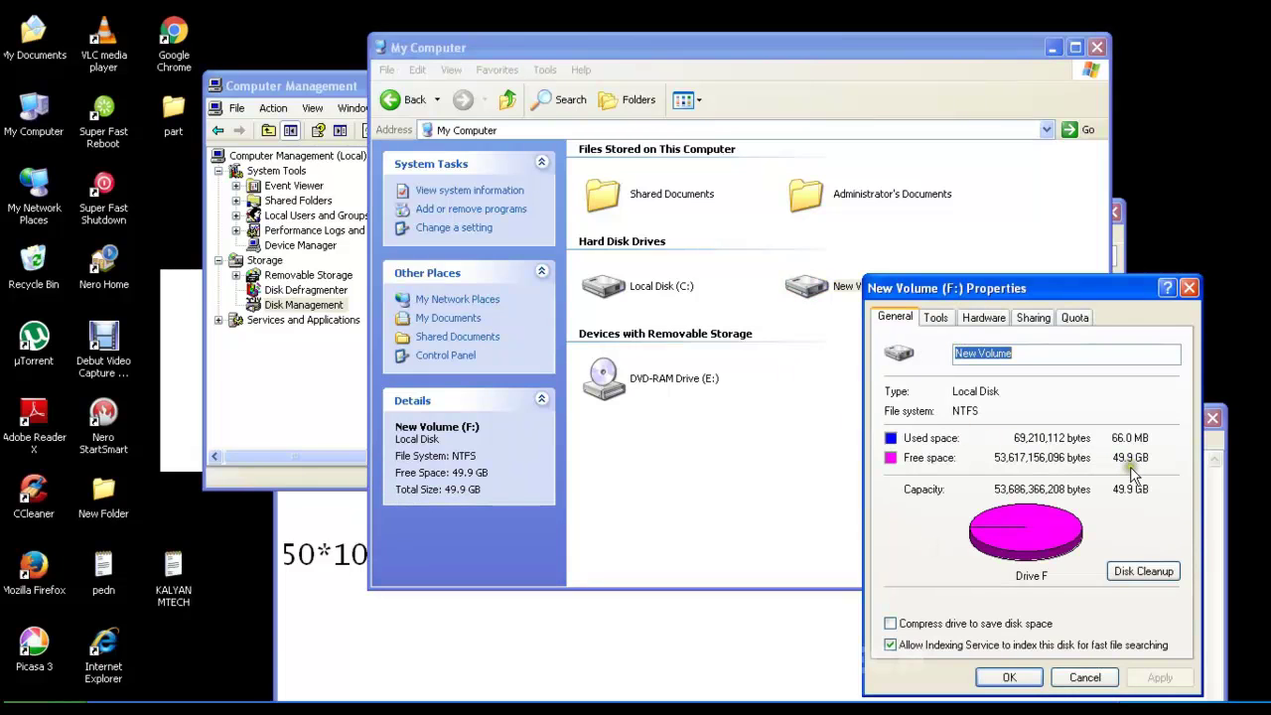
pyautogui.click(1191, 288)
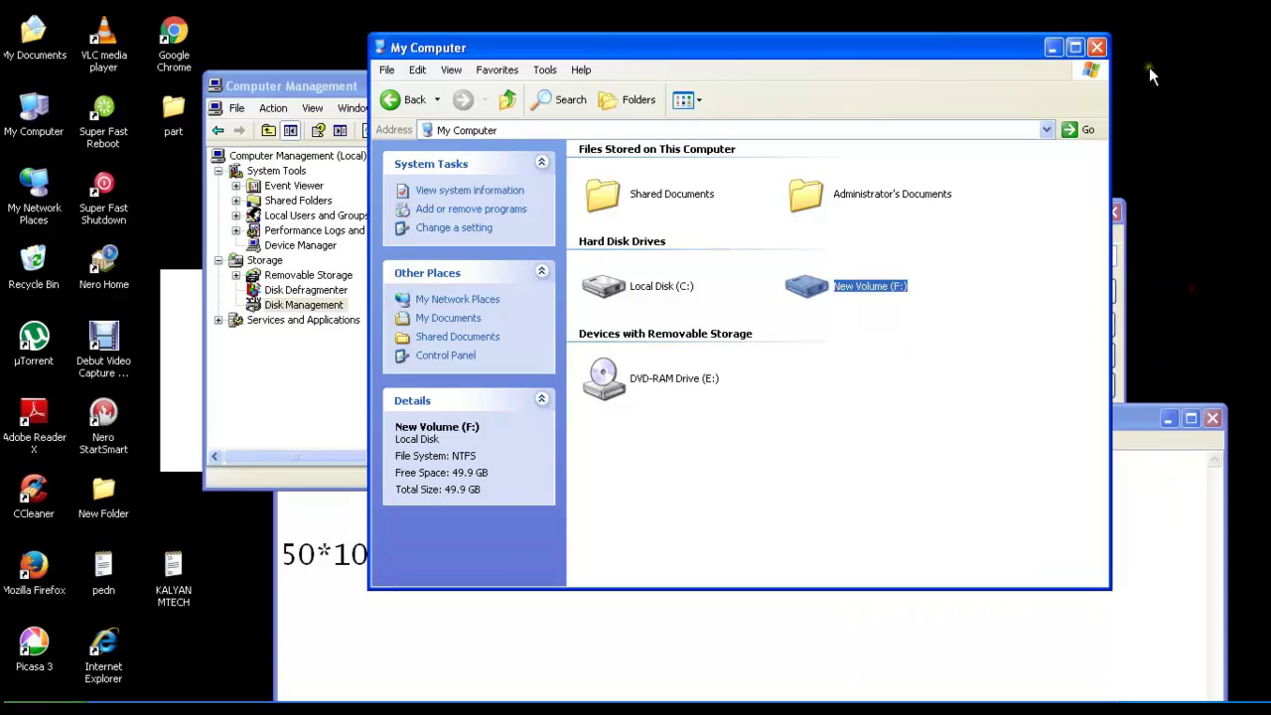
# Step: Close My Computer and start a new logical drive in the remaining free space, using the full 61420 MB
pyautogui.click(1097, 47)
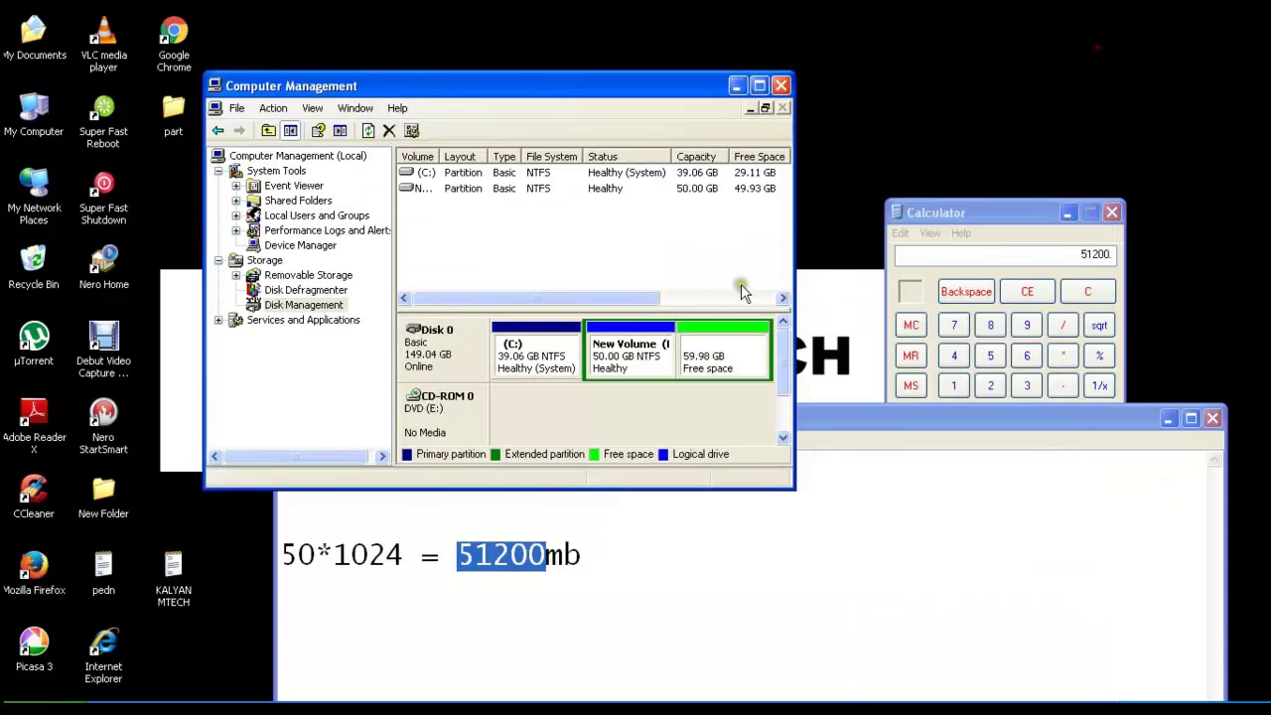
pyautogui.click(721, 371)
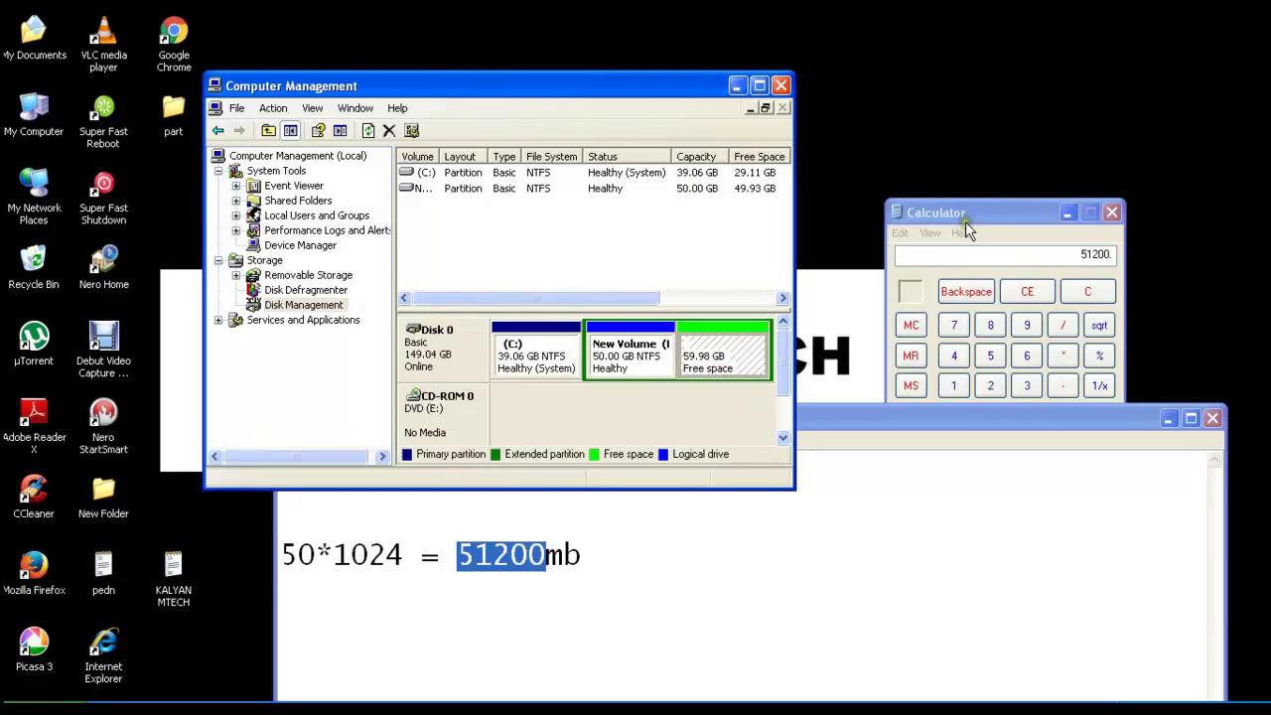
pyautogui.rightClick(723, 360)
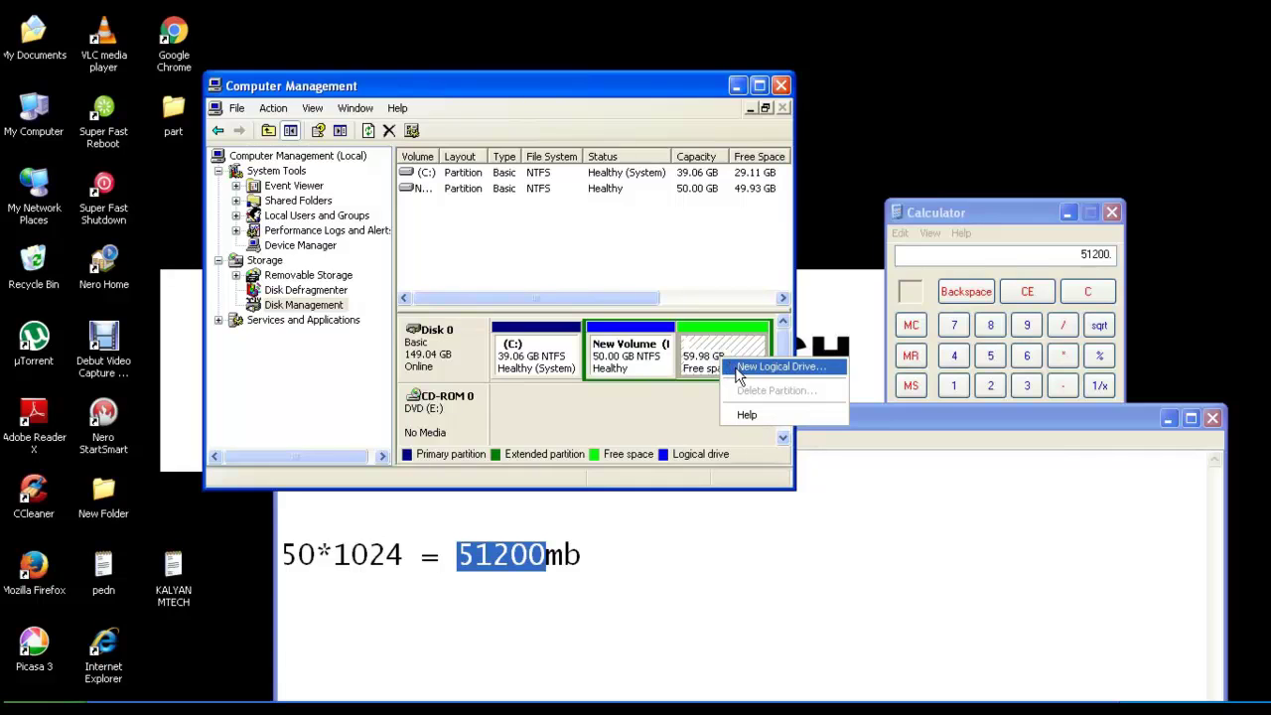
pyautogui.click(738, 368)
pyautogui.click(752, 508)
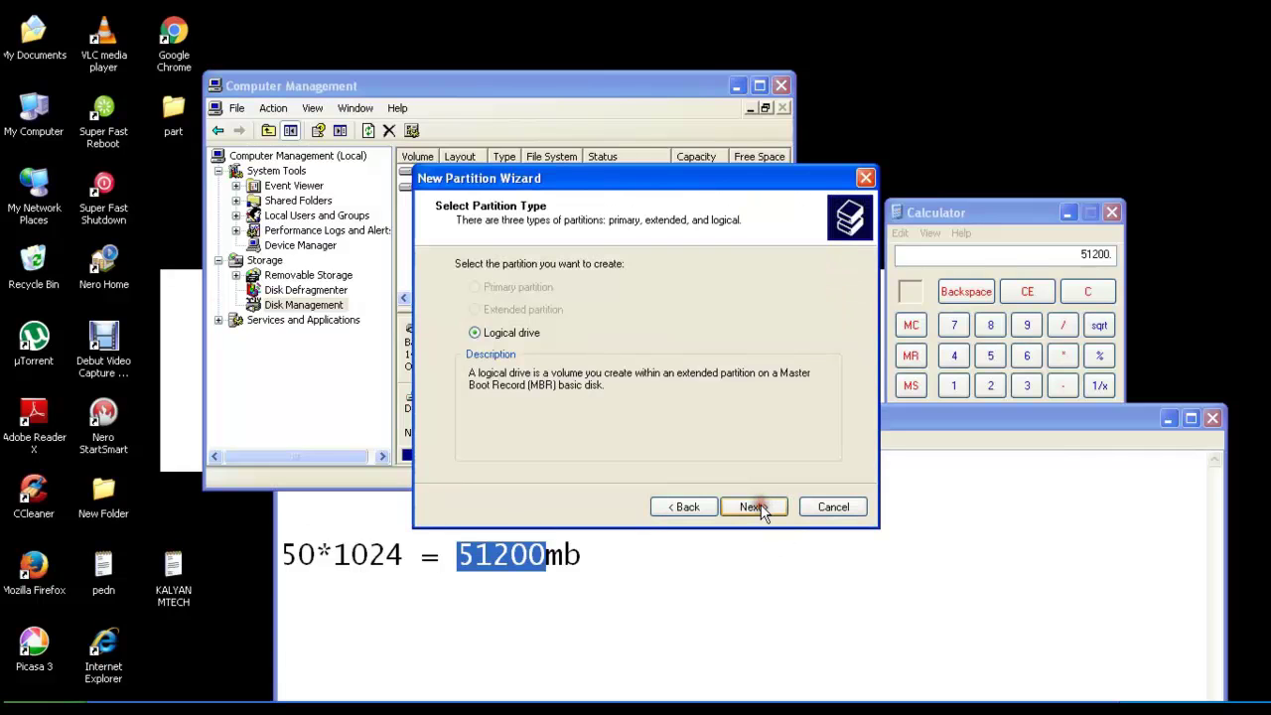
pyautogui.click(755, 507)
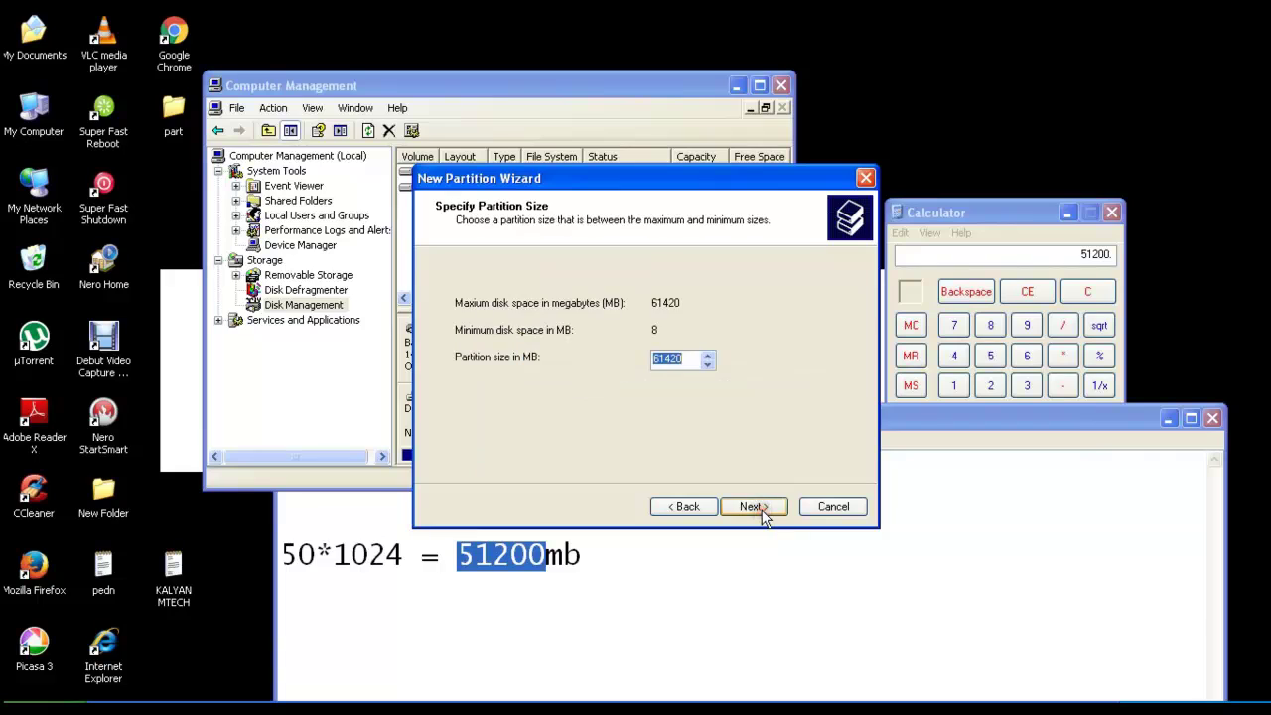
pyautogui.click(684, 507)
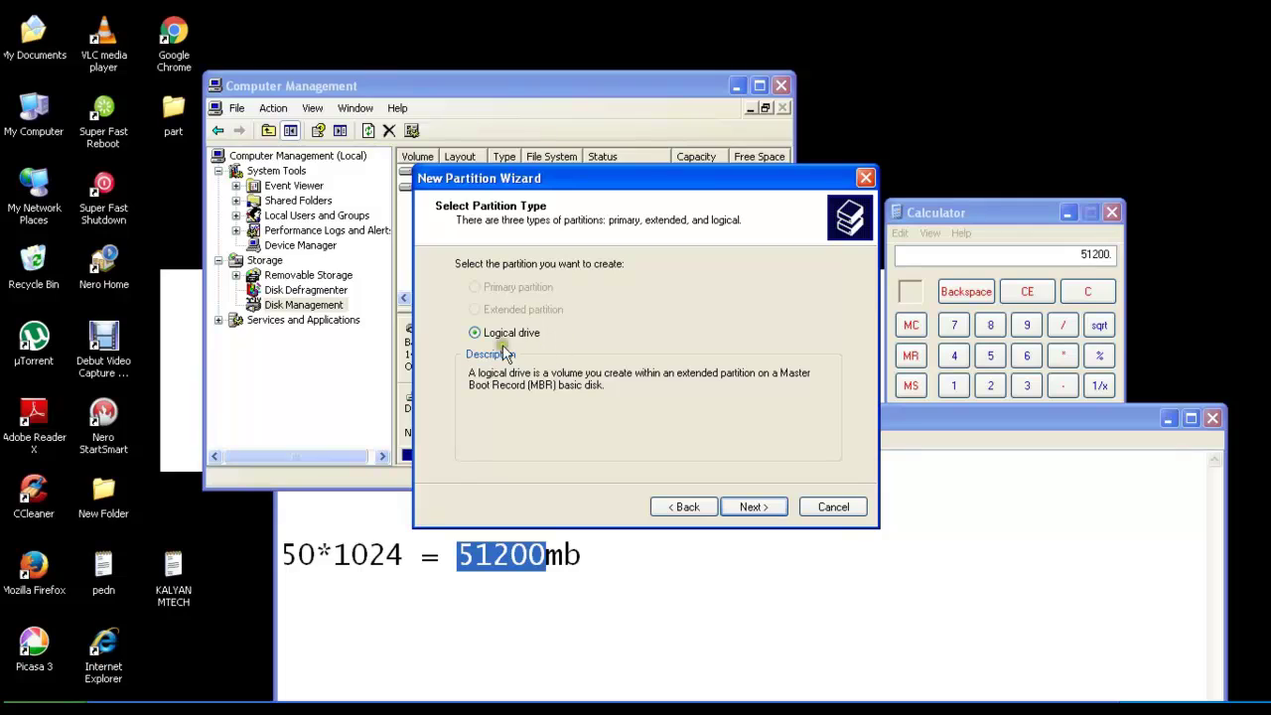
pyautogui.click(752, 509)
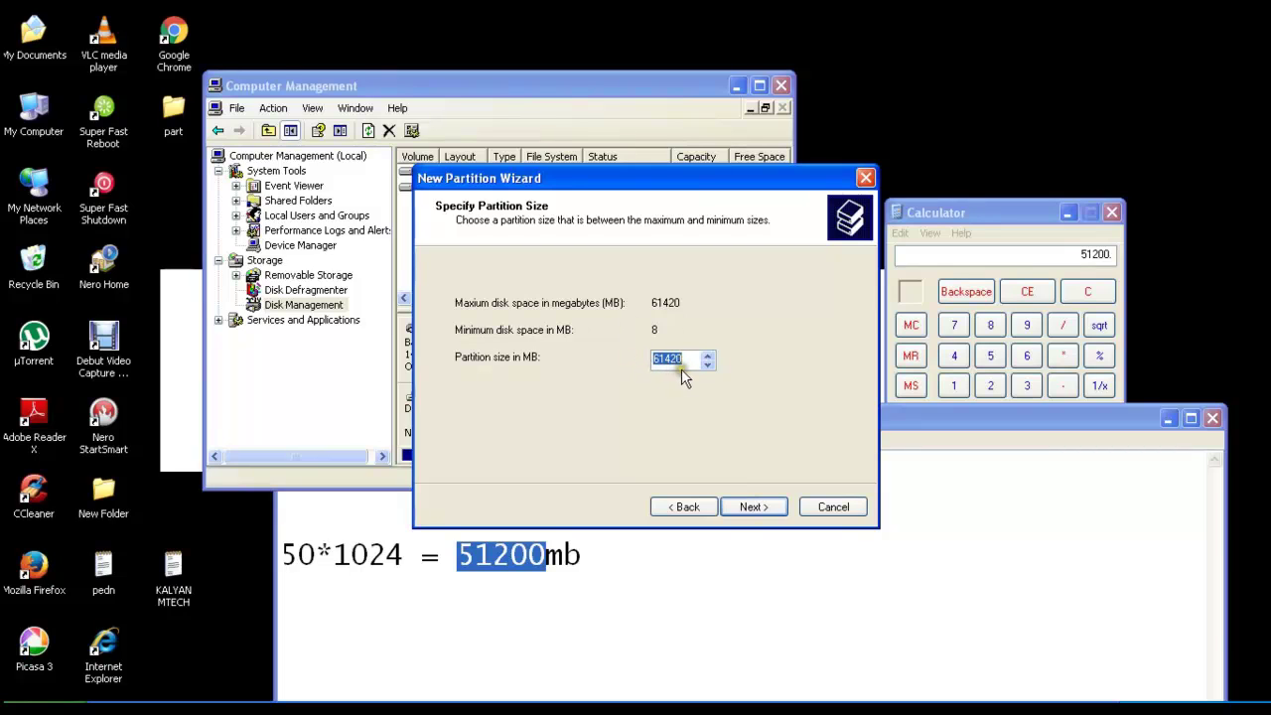
pyautogui.click(755, 506)
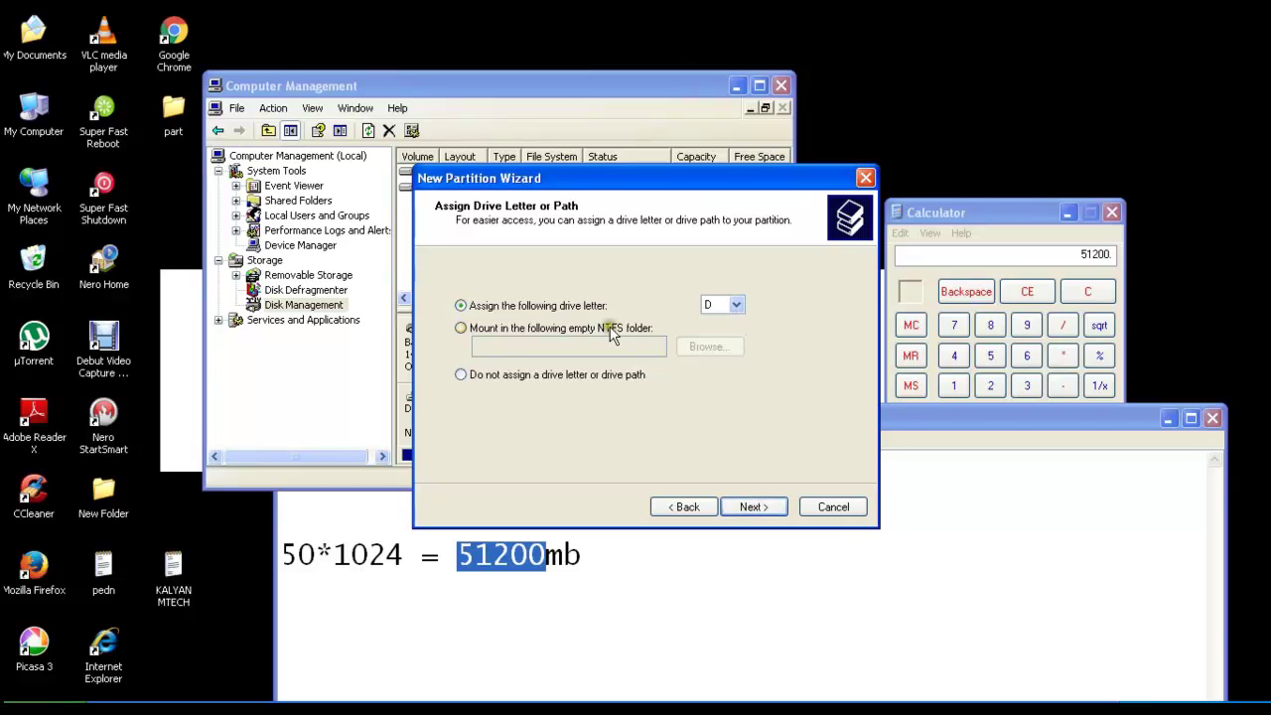
# Step: Assign drive letter D, enable a quick NTFS format, and finish the wizard to create the drive
pyautogui.click(754, 506)
pyautogui.click(541, 425)
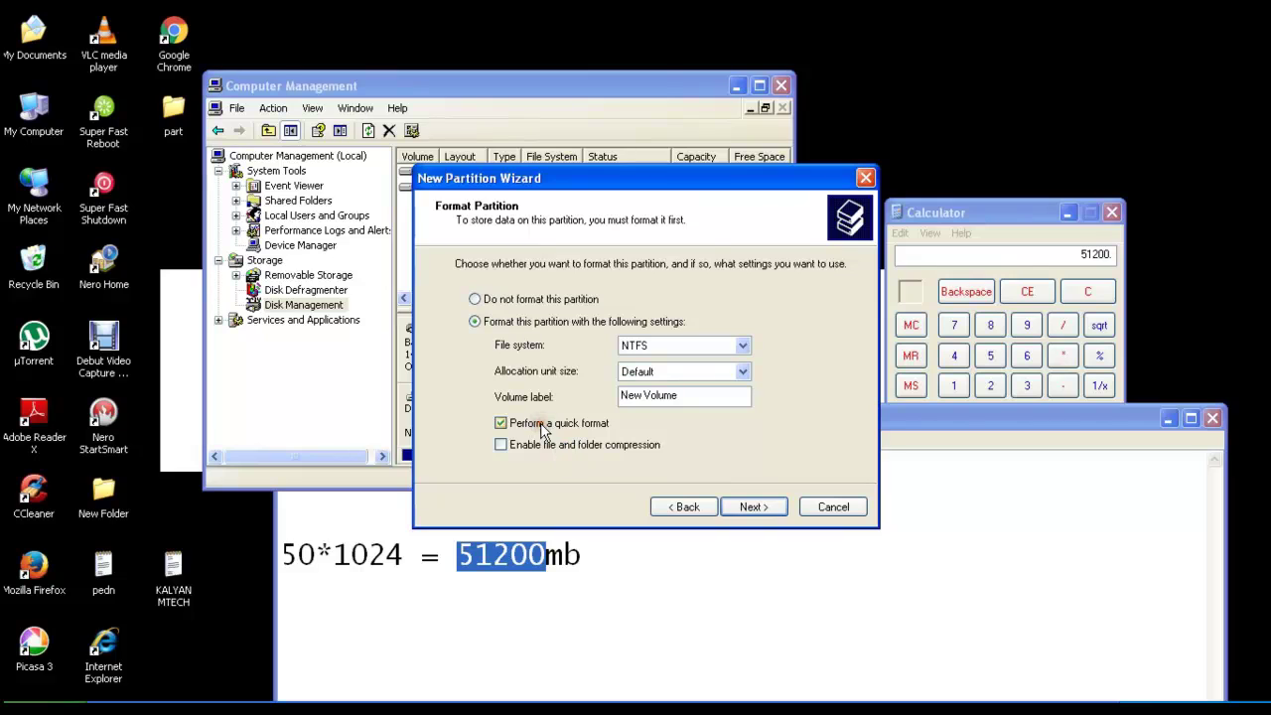
pyautogui.click(751, 507)
pyautogui.click(757, 507)
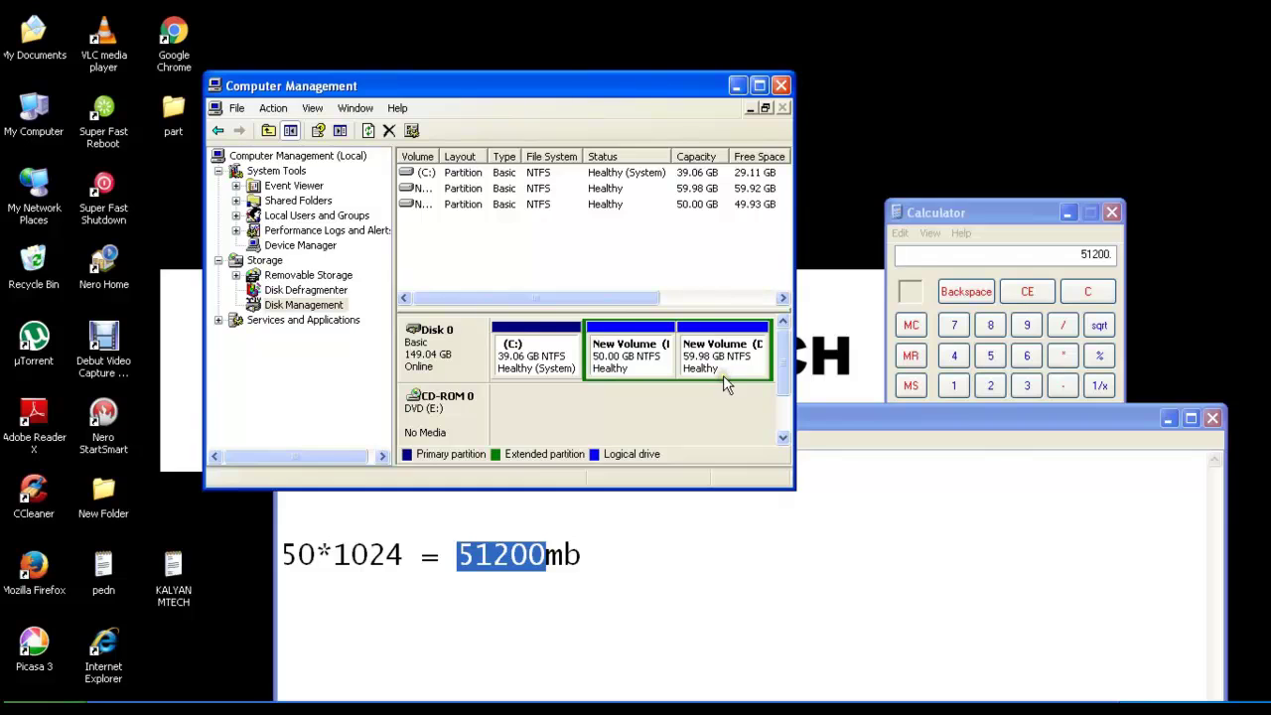
# Step: View the contents of New Volume (F:) and New Volume (D:) in My Computer
pyautogui.doubleClick(42, 119)
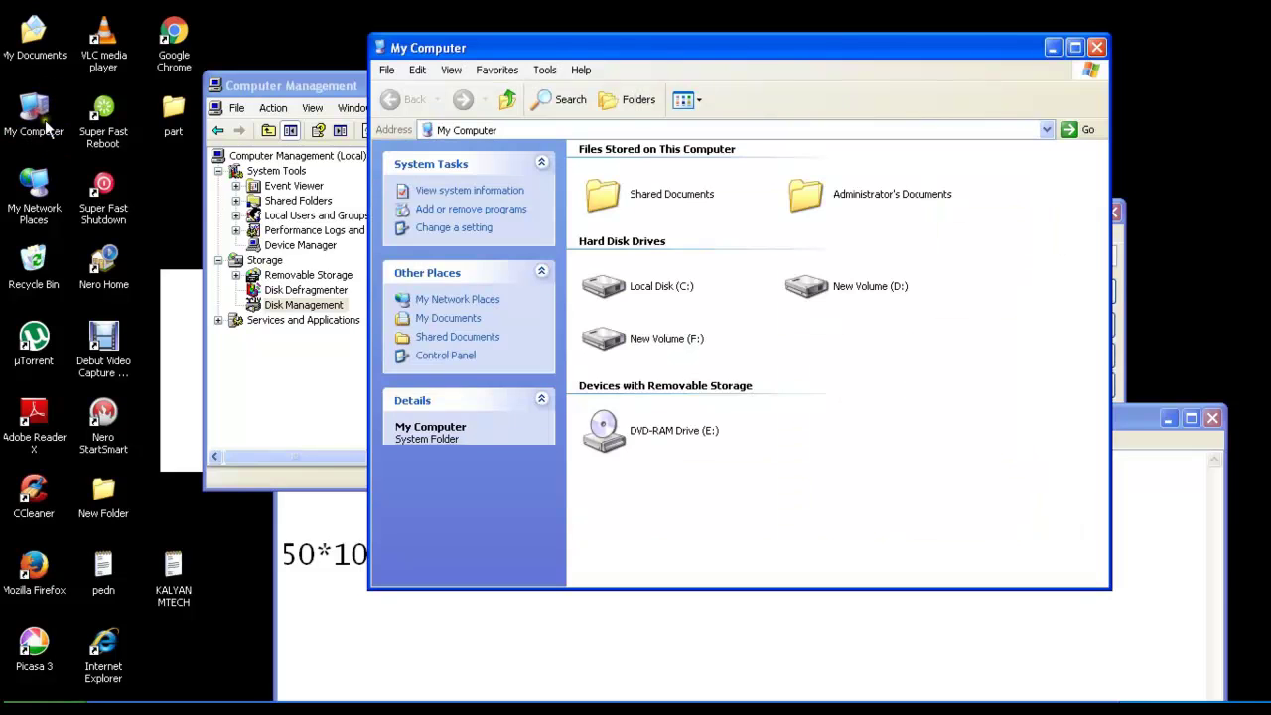
pyautogui.doubleClick(665, 338)
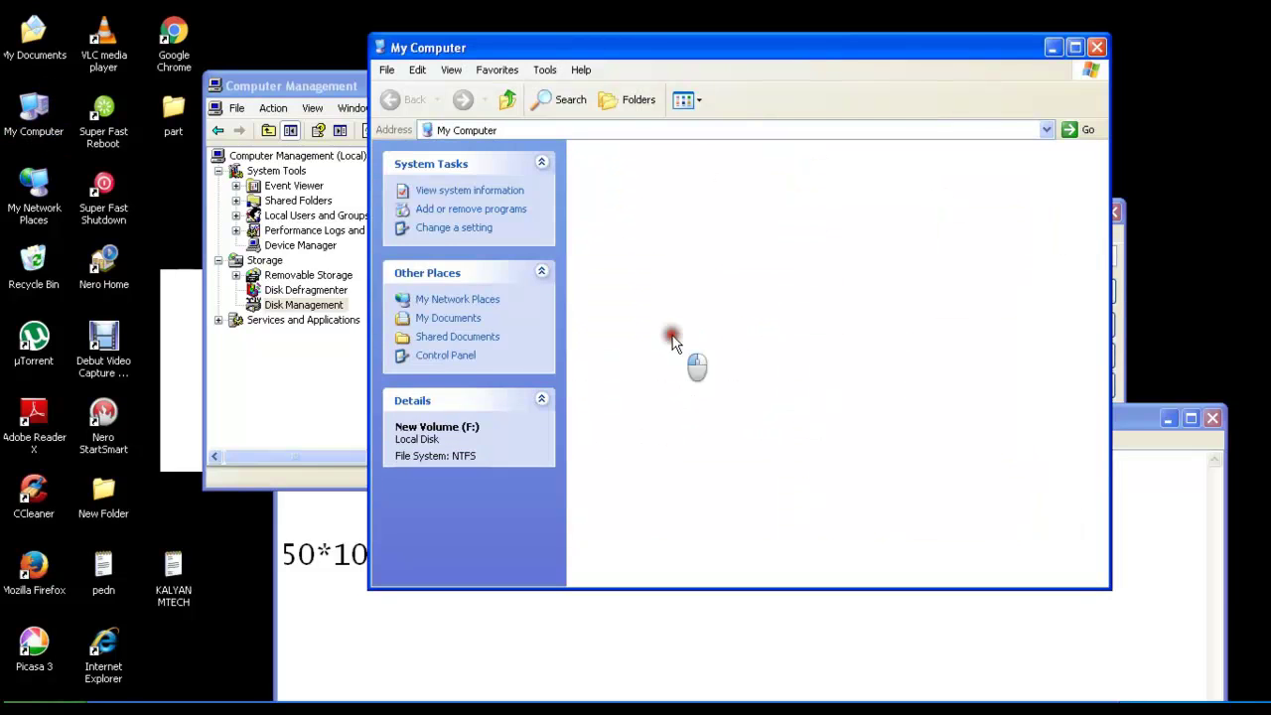
pyautogui.click(509, 100)
pyautogui.doubleClick(859, 295)
pyautogui.click(509, 100)
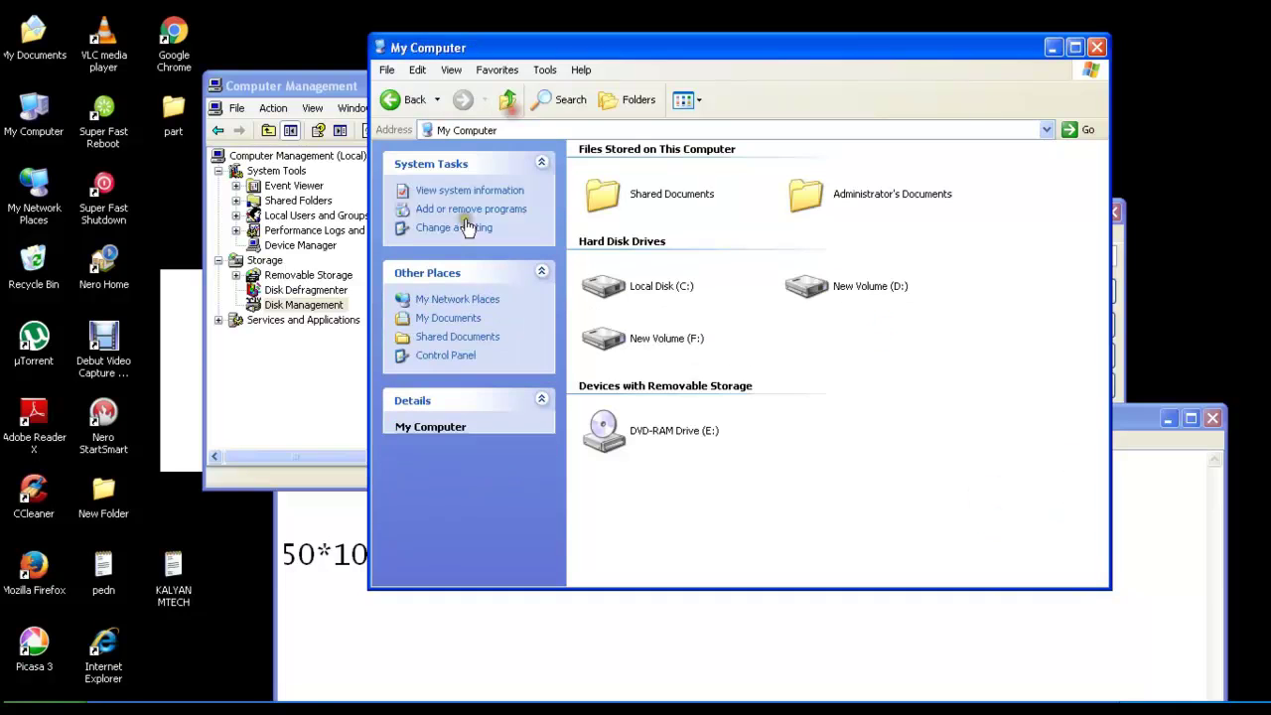
# Step: Review the partitioning note, minimize it, and close Computer Management
pyautogui.hotkey('alt', 'Tab')
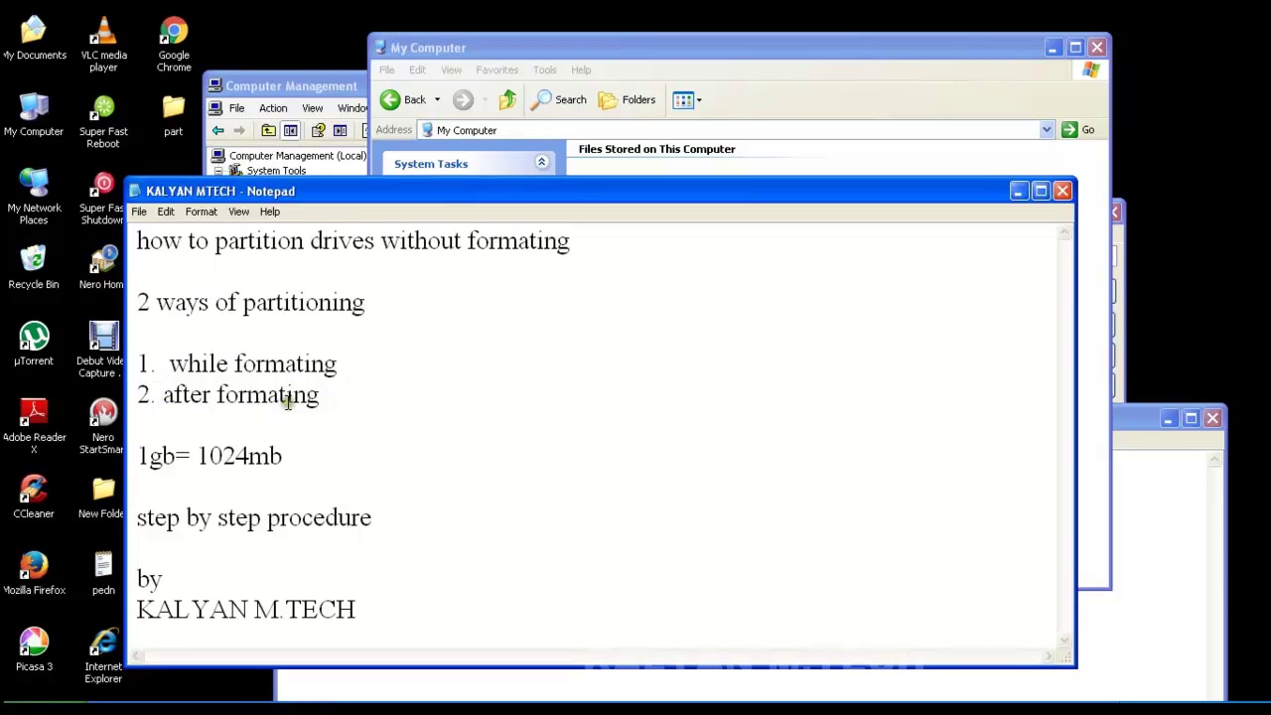
pyautogui.click(1018, 192)
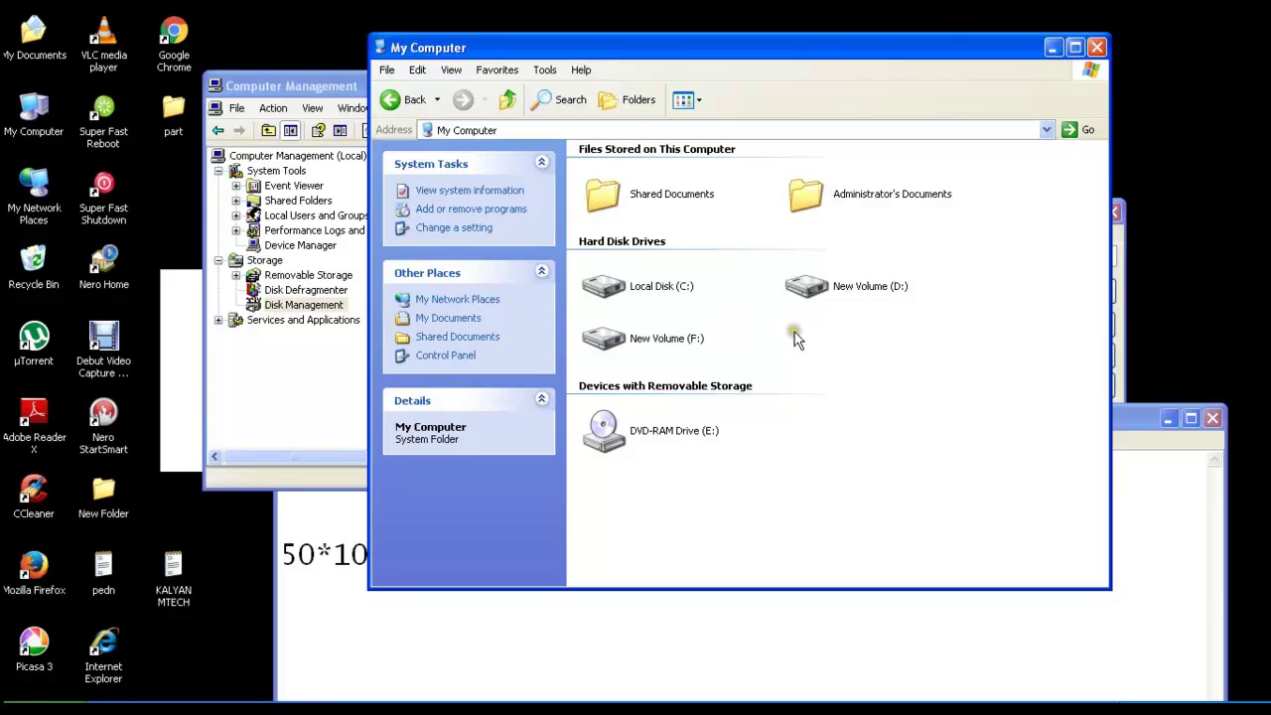
pyautogui.click(338, 90)
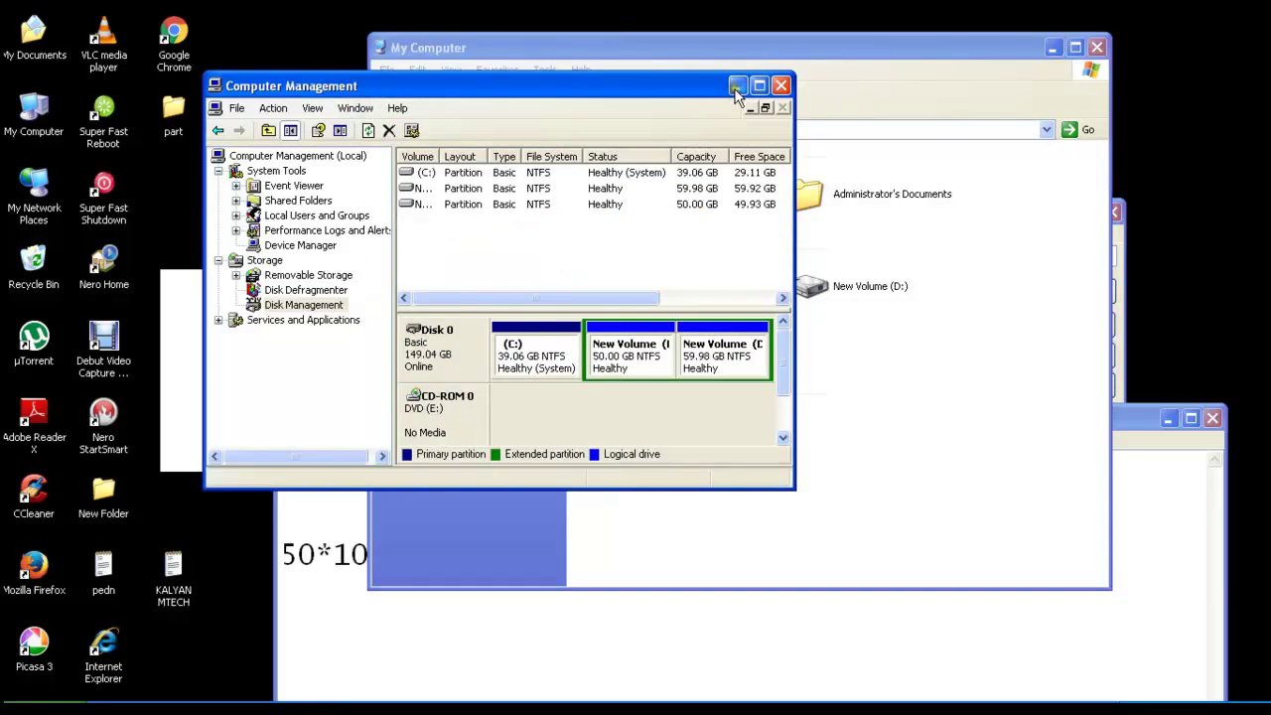
pyautogui.click(782, 86)
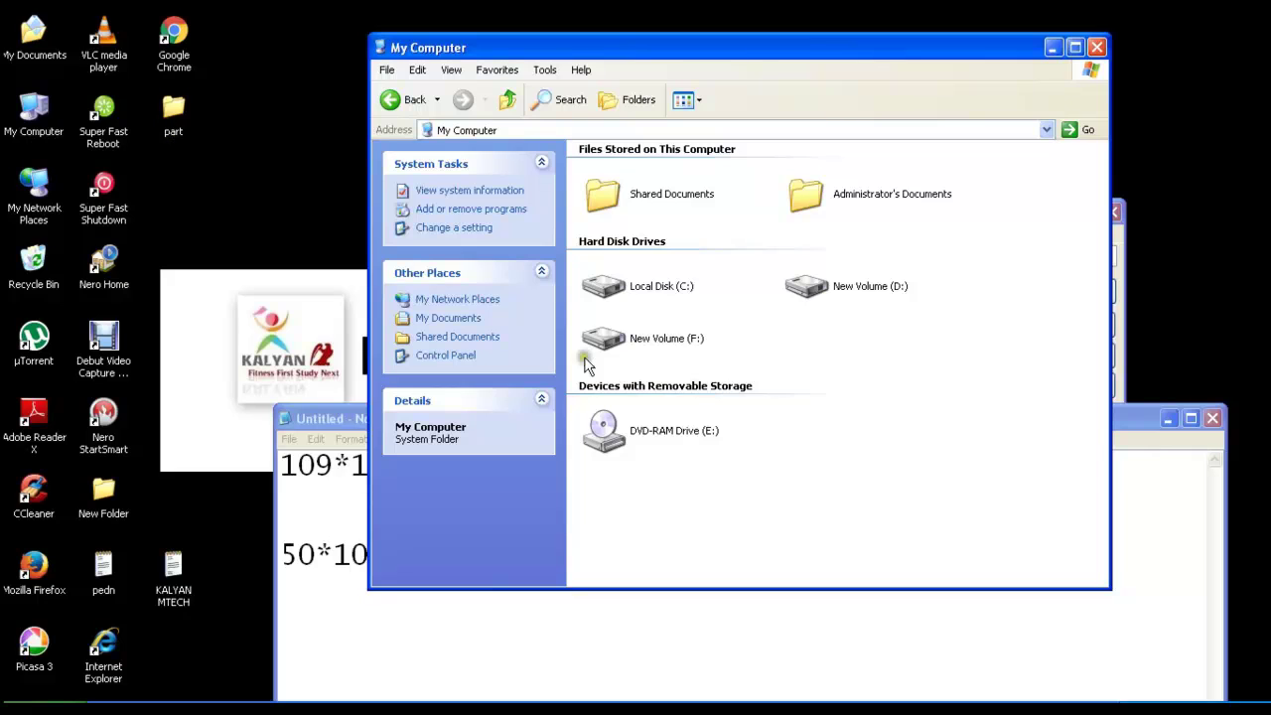
# Step: Check the properties of Local Disk (C:) and the size of the desktop's part folder
pyautogui.rightClick(608, 290)
pyautogui.click(660, 552)
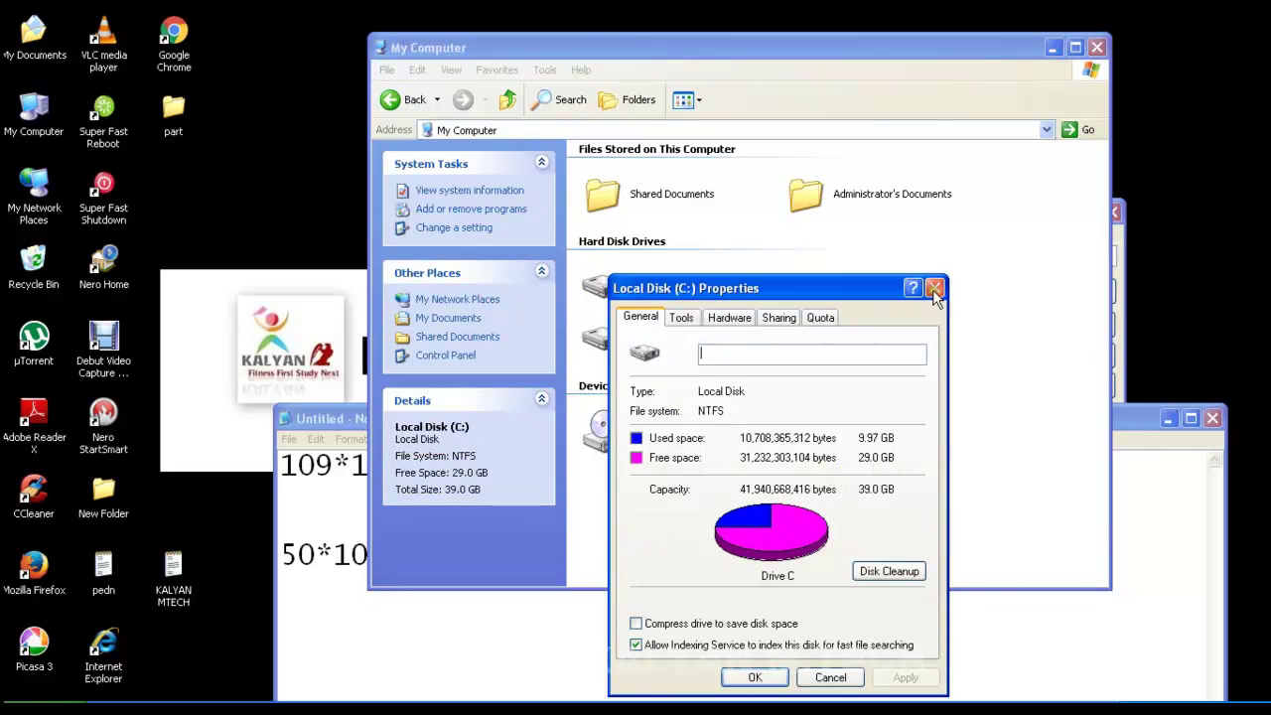
pyautogui.click(935, 288)
pyautogui.rightClick(176, 115)
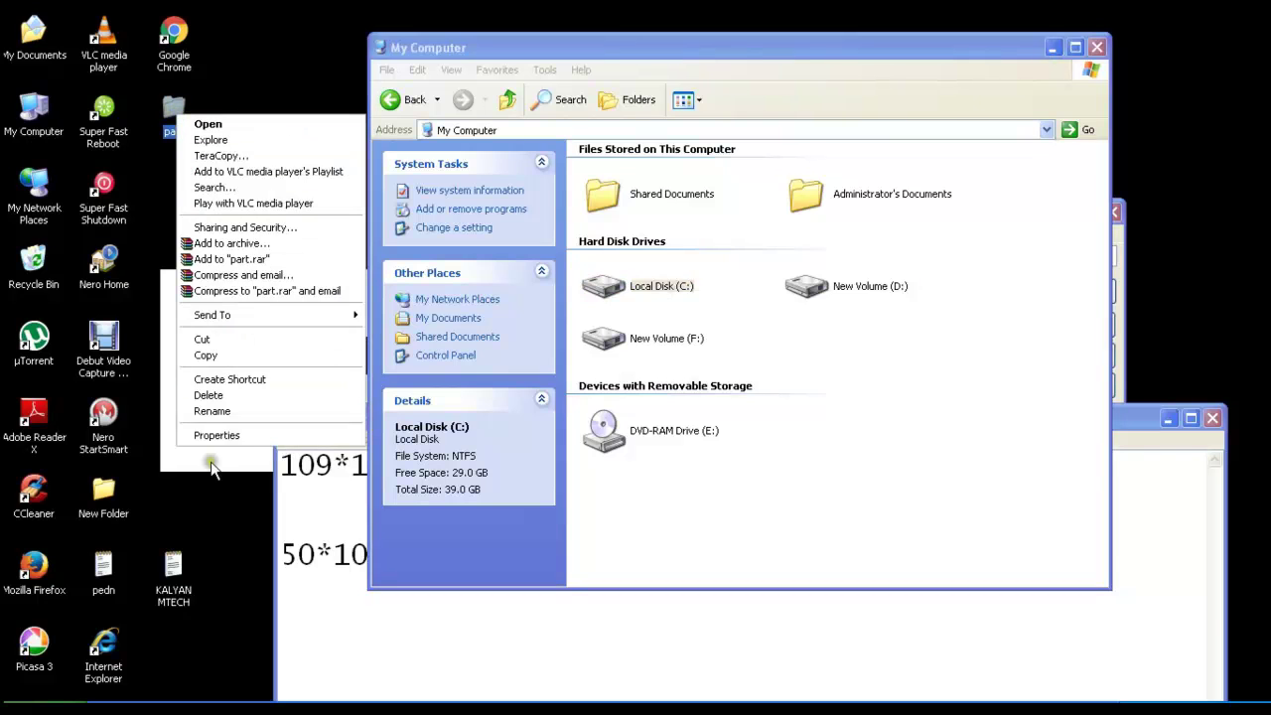
pyautogui.click(217, 435)
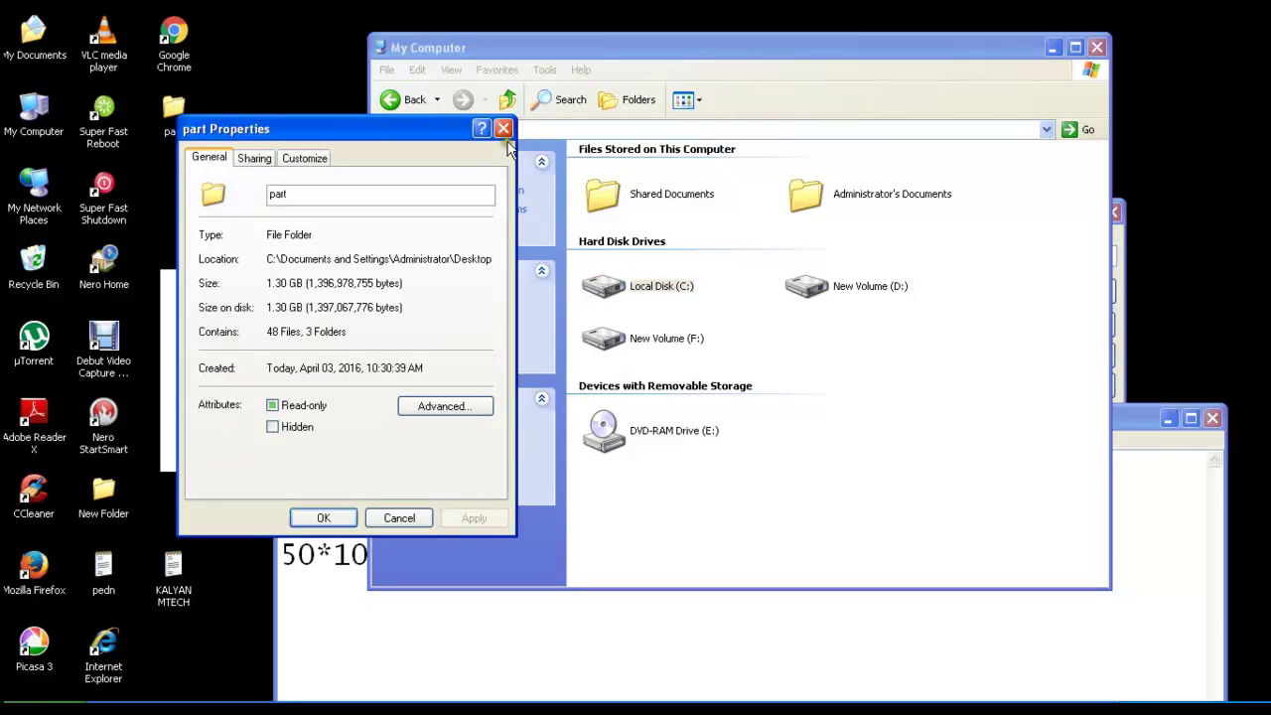
pyautogui.click(503, 128)
# Step: Reopen the Local Disk (C:) properties and place them beside the drive list so both stay in view
pyautogui.rightClick(183, 119)
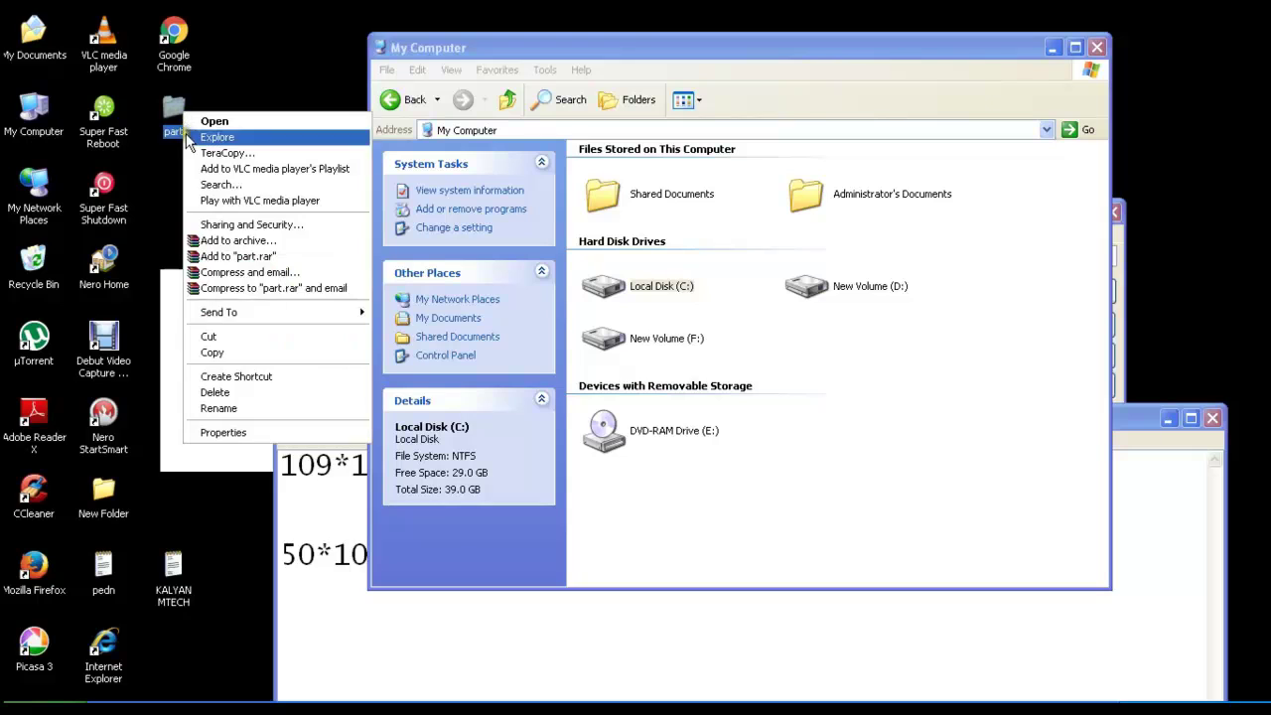
pyautogui.click(661, 293)
pyautogui.rightClick(662, 297)
pyautogui.click(700, 555)
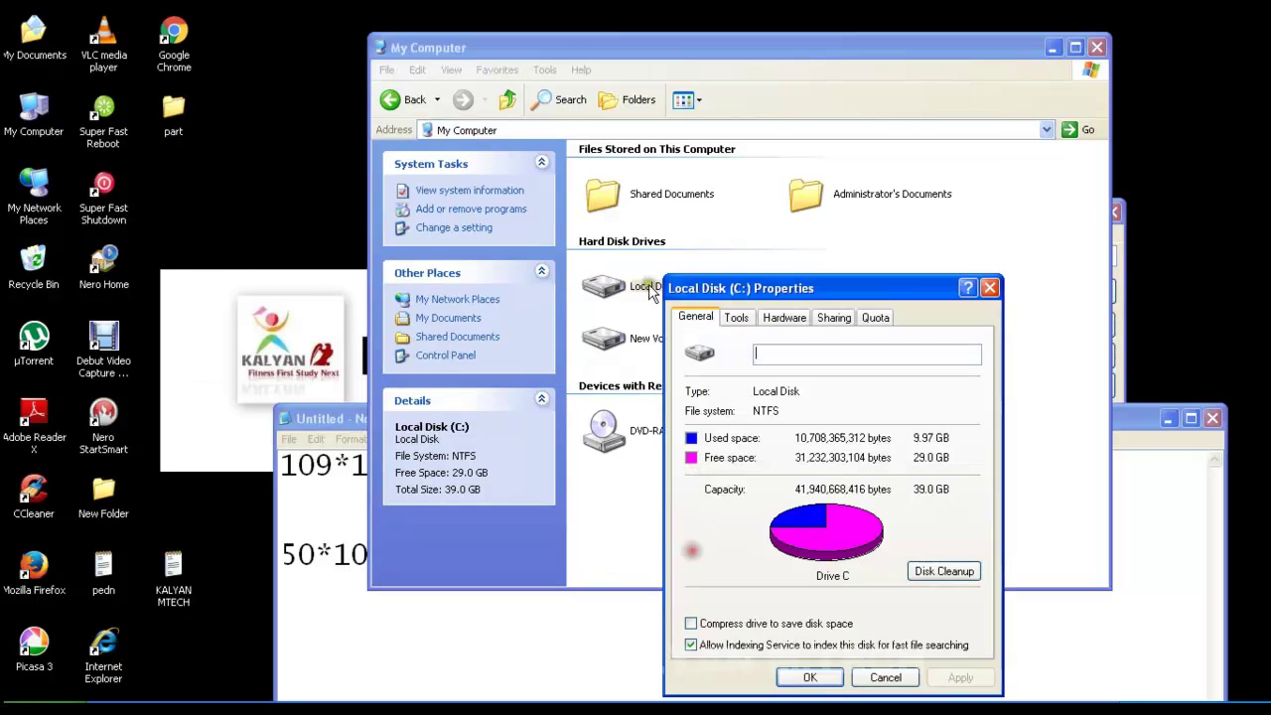
pyautogui.moveTo(752, 295); pyautogui.dragTo(297, 205)
# Step: Move the part folder from the desktop to New Volume (D:) by cutting and pasting it
pyautogui.rightClick(178, 115)
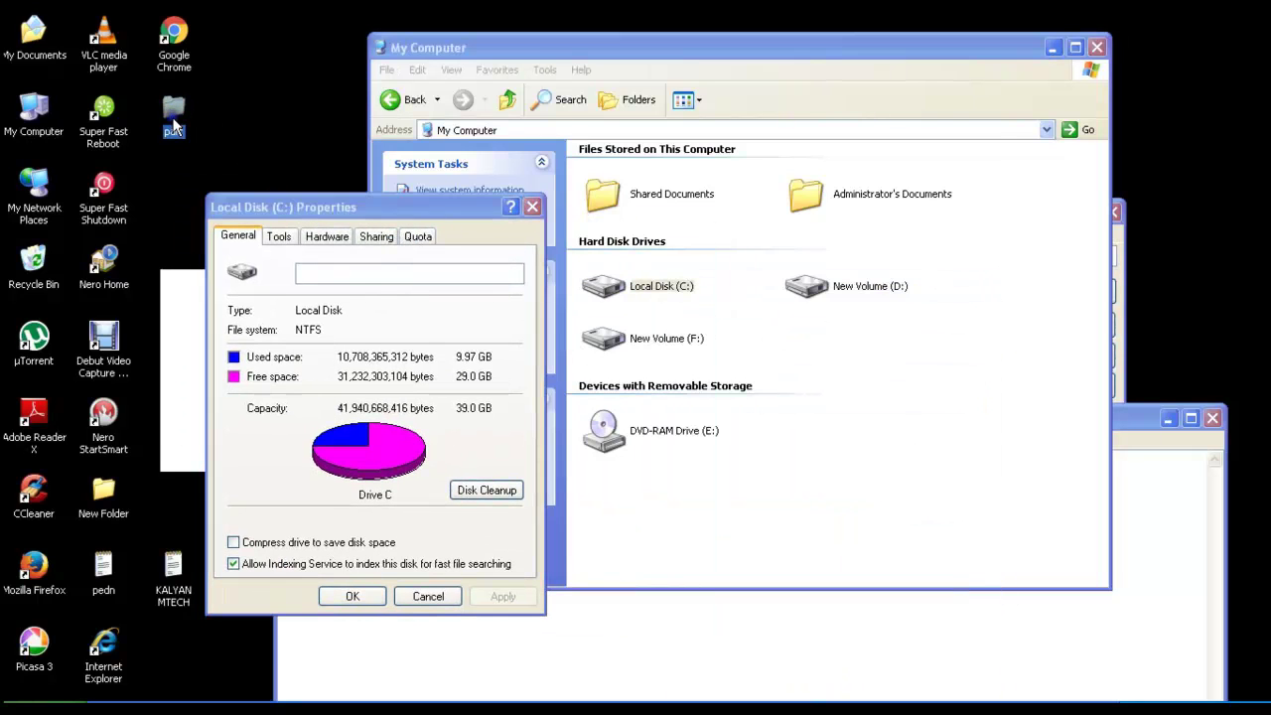
pyautogui.click(217, 338)
pyautogui.doubleClick(828, 288)
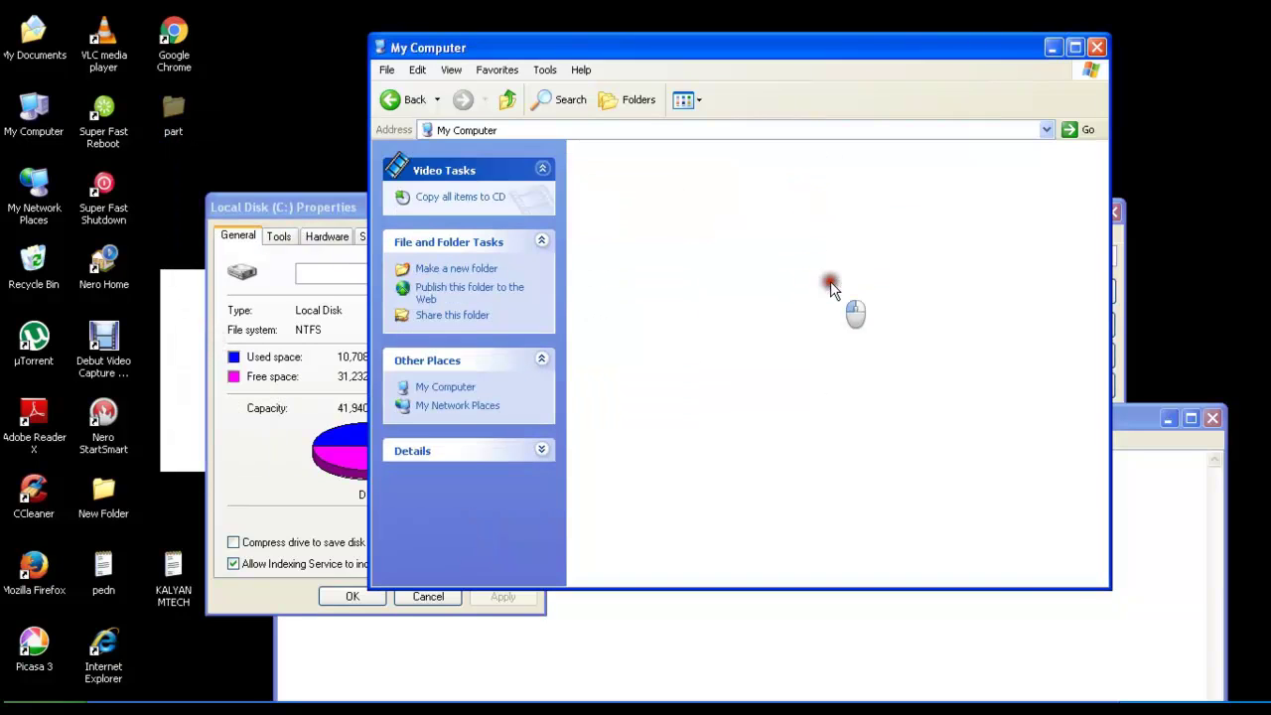
pyautogui.rightClick(698, 260)
pyautogui.click(729, 332)
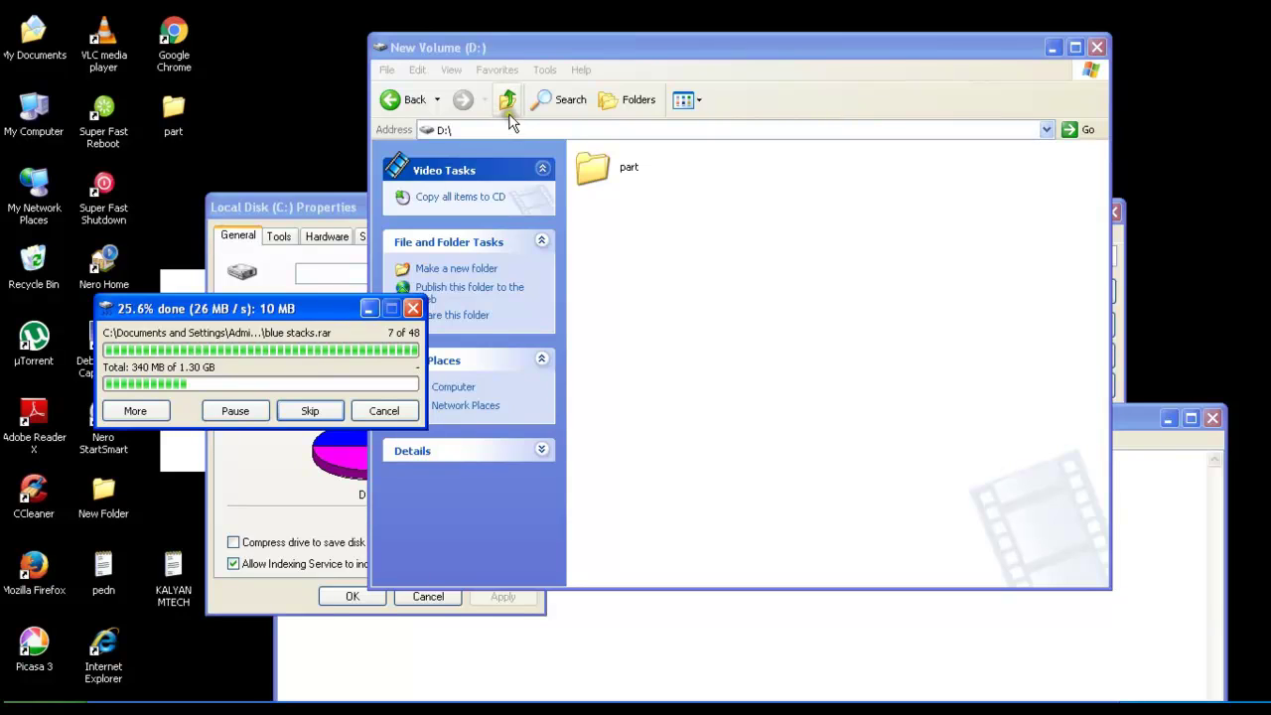
# Step: Recheck the used and free space of Local Disk (C:), and view the moved folder in New Volume (D:)
pyautogui.click(506, 99)
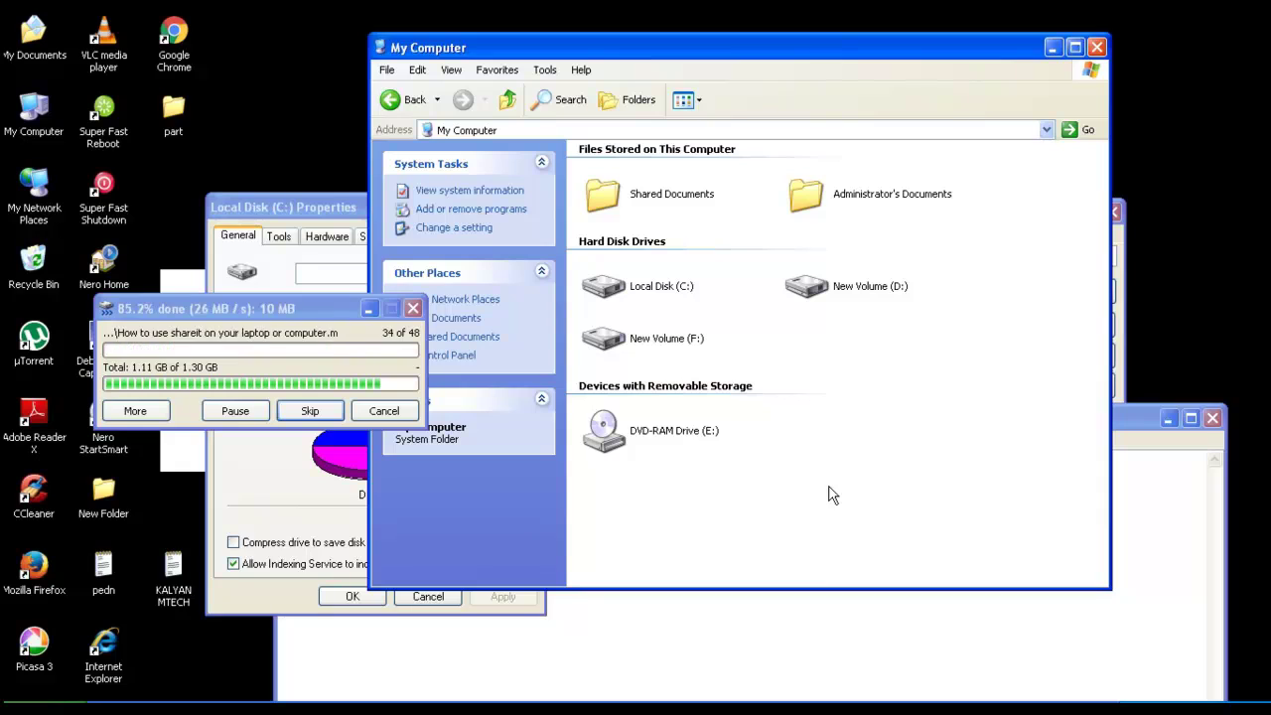
pyautogui.click(282, 205)
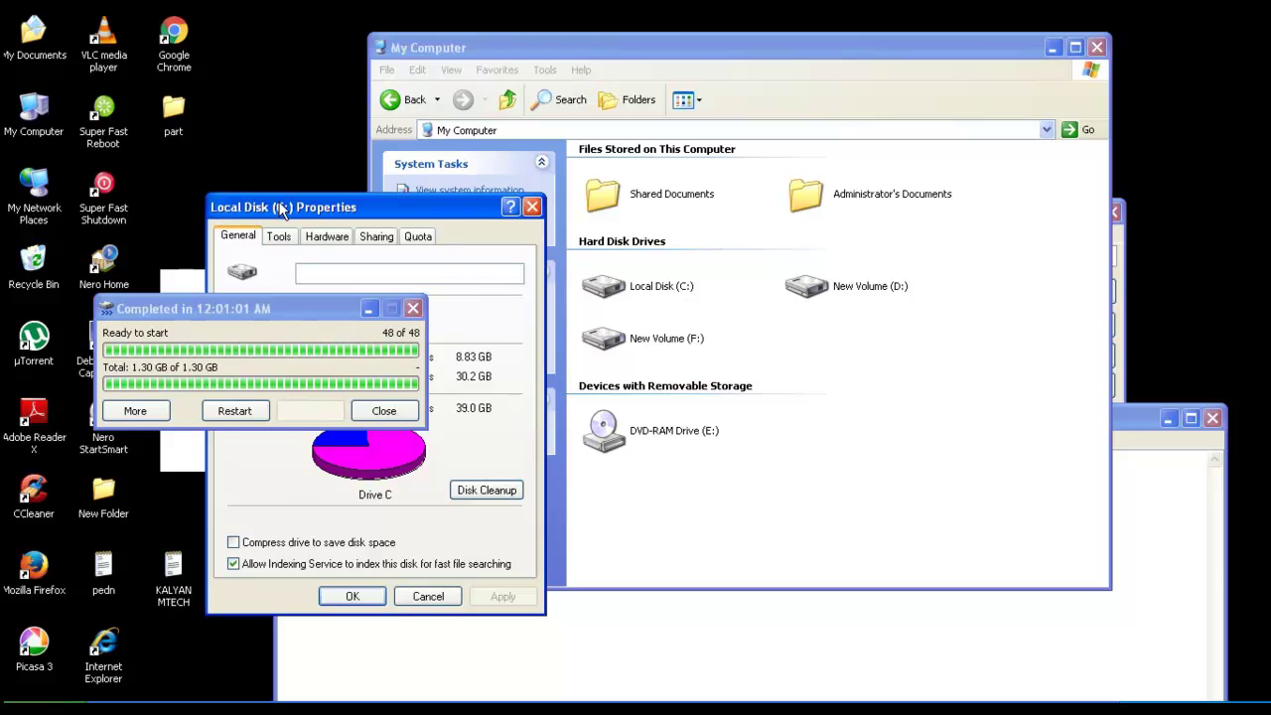
pyautogui.click(533, 208)
pyautogui.click(648, 287)
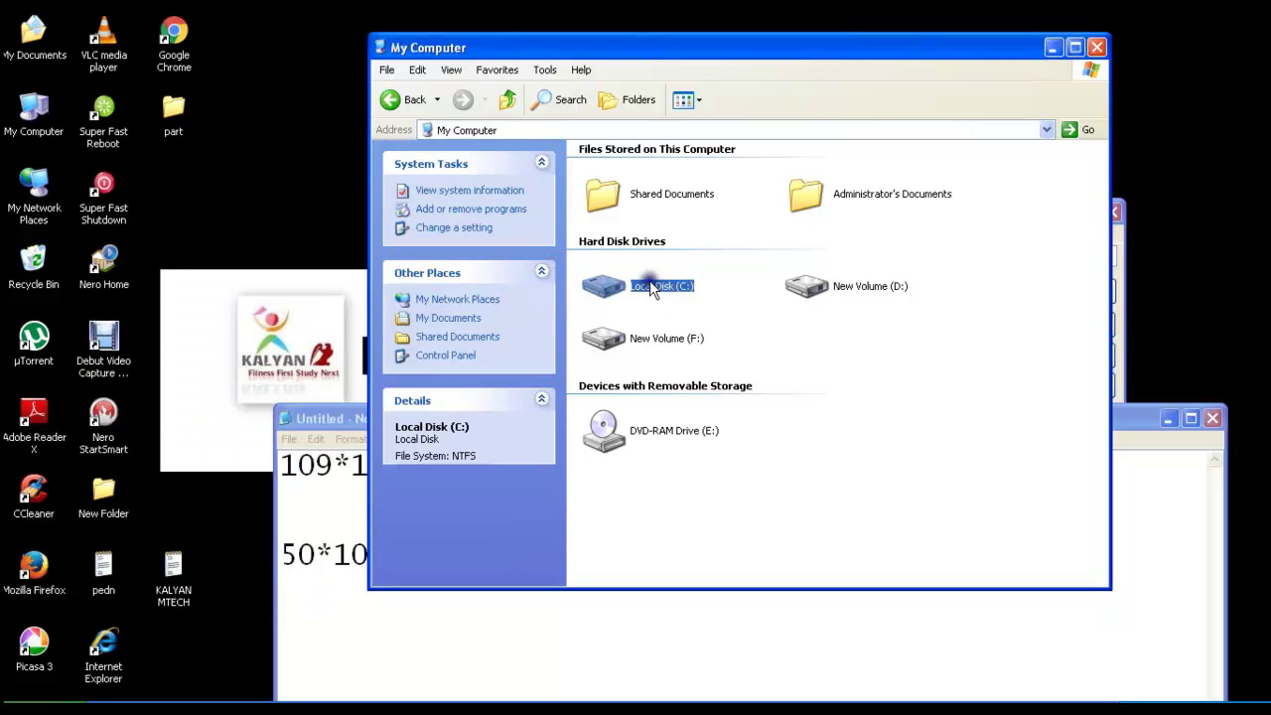
pyautogui.rightClick(647, 286)
pyautogui.click(695, 554)
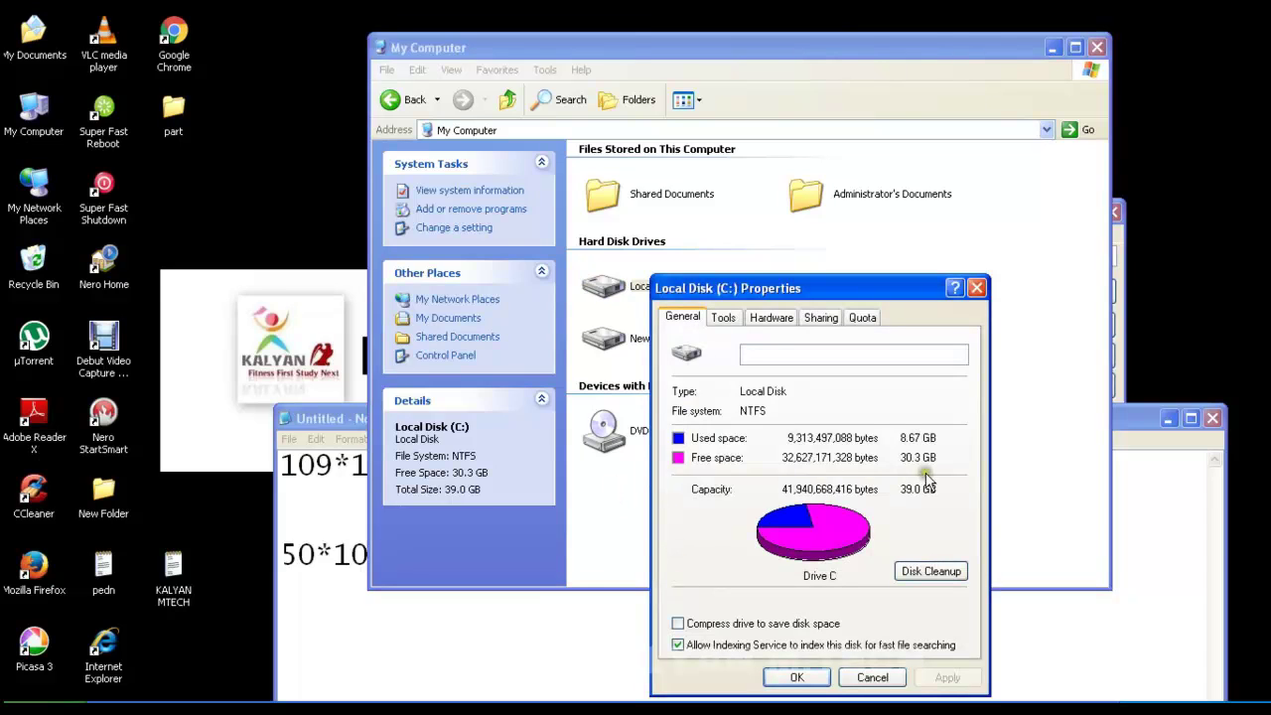
pyautogui.click(977, 288)
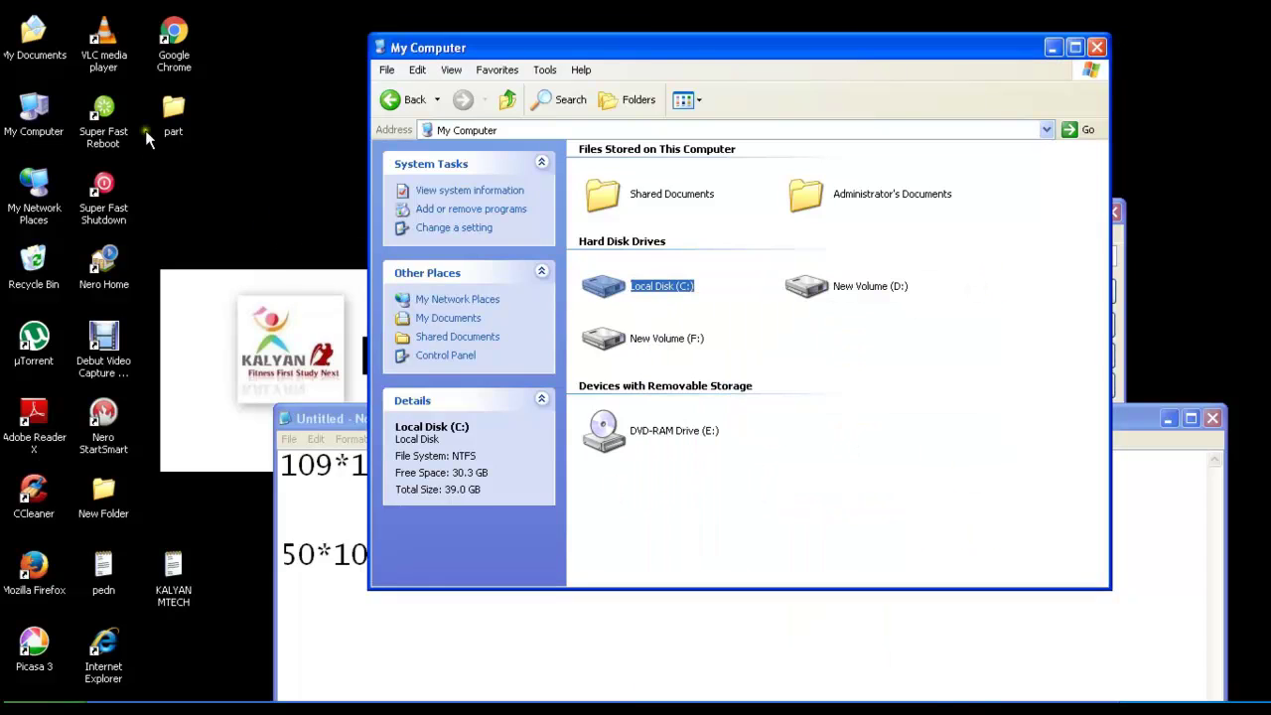
pyautogui.doubleClick(854, 288)
pyautogui.click(506, 105)
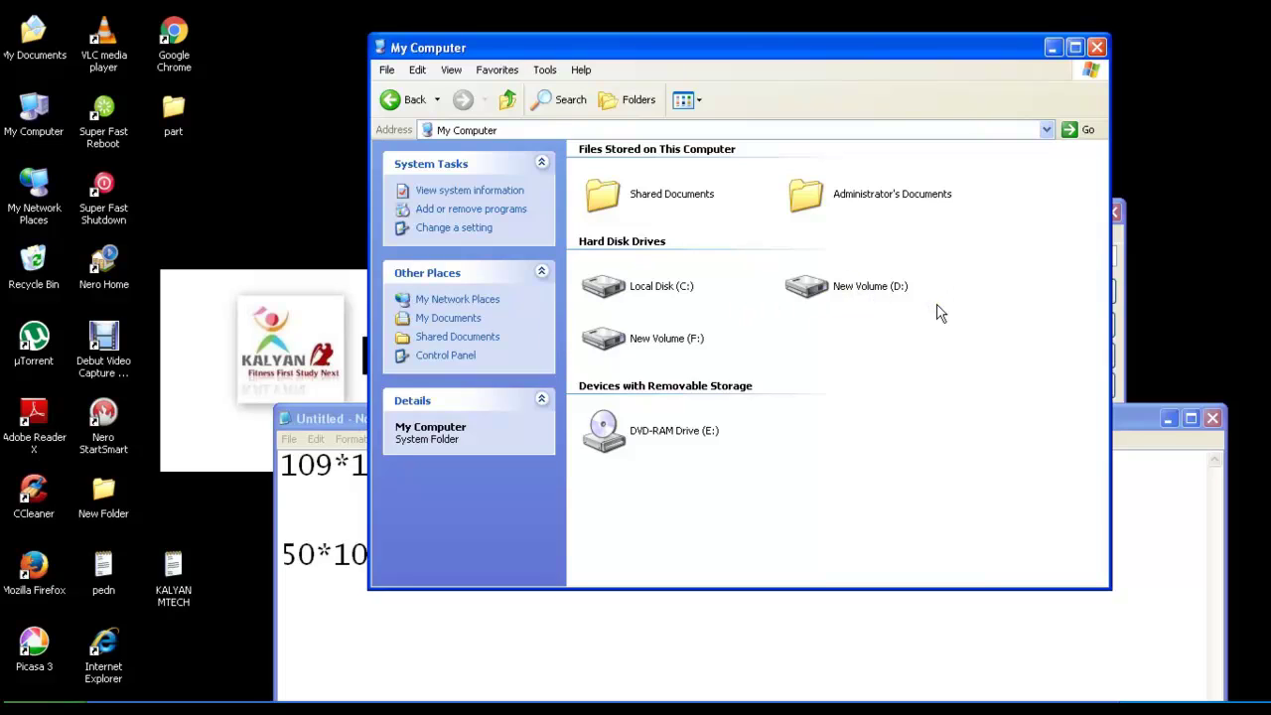
# Step: Minimize the calculation note, bring up the partitioning note once more, and minimize it together with My Computer
pyautogui.click(1168, 423)
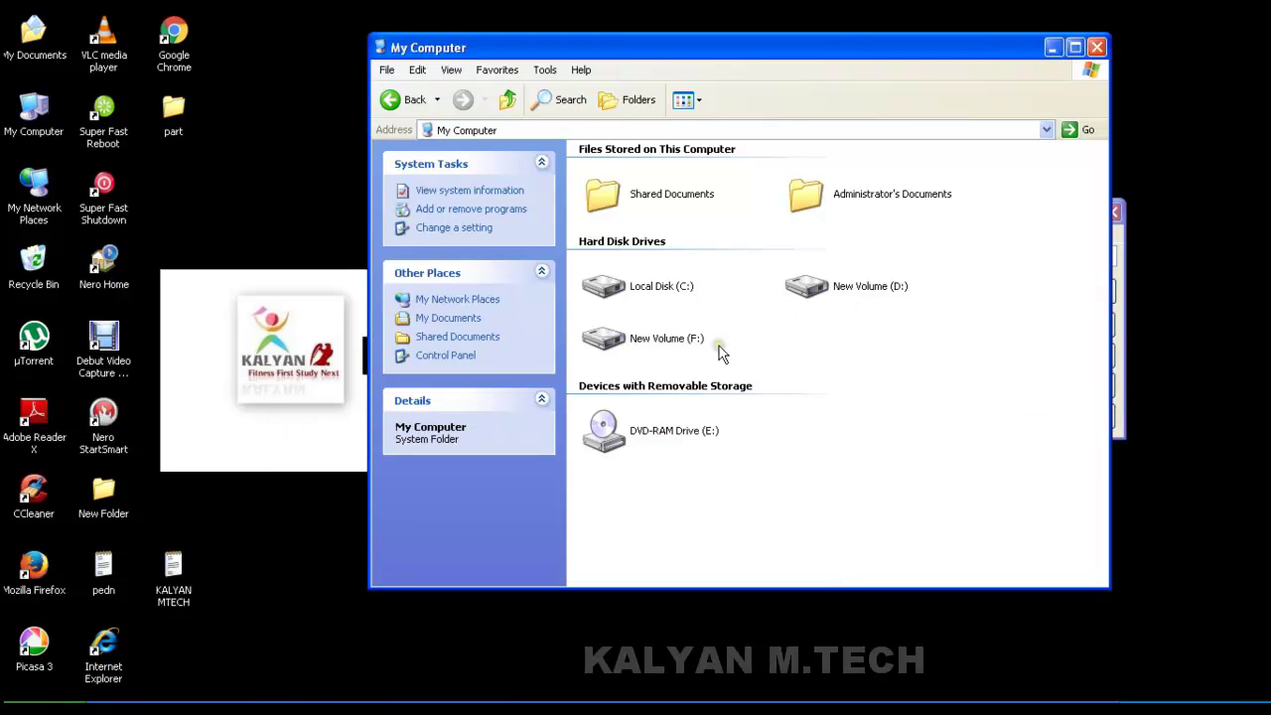
pyautogui.hotkey('alt', 'Tab')
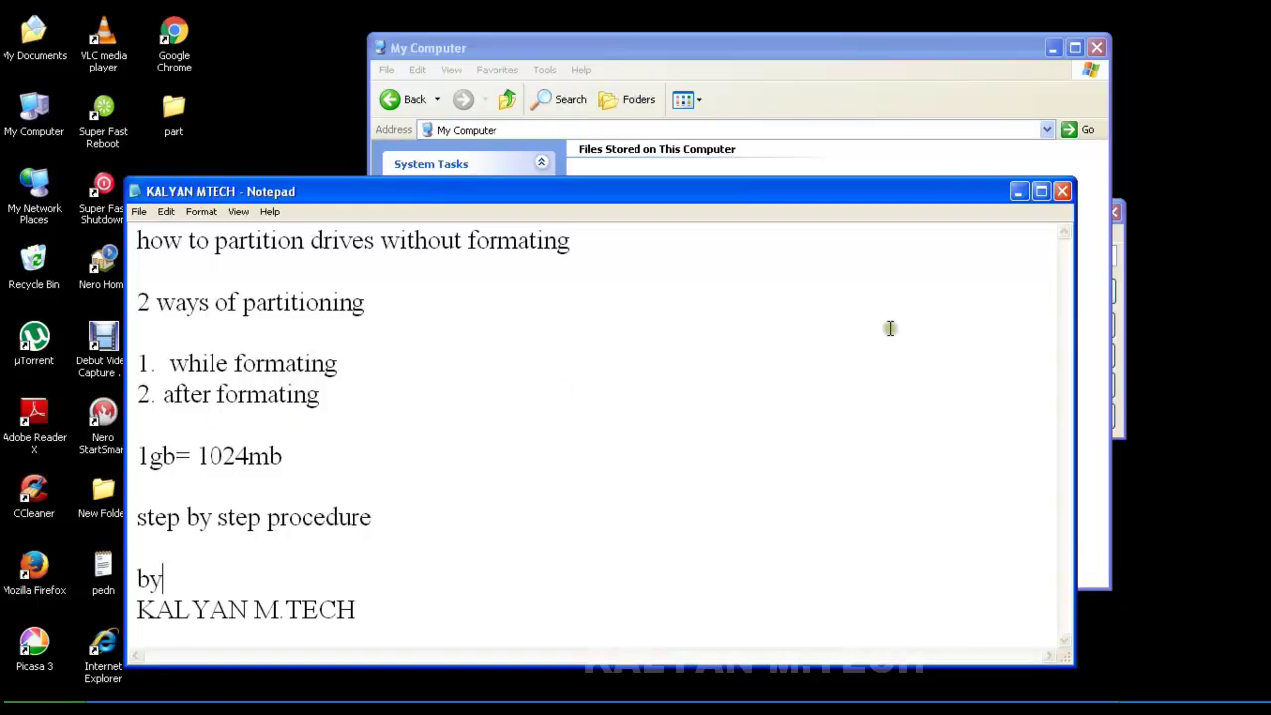
pyautogui.click(1019, 191)
pyautogui.click(1055, 48)
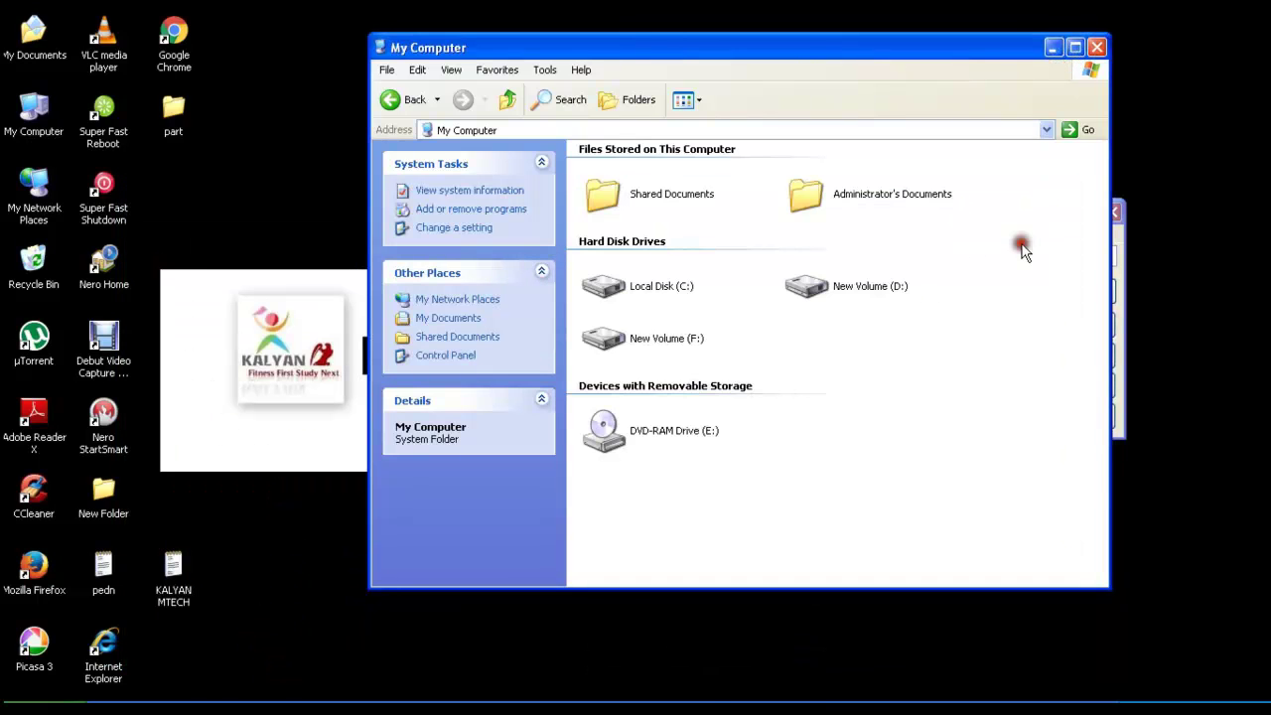
pyautogui.rightClick(1134, 705)
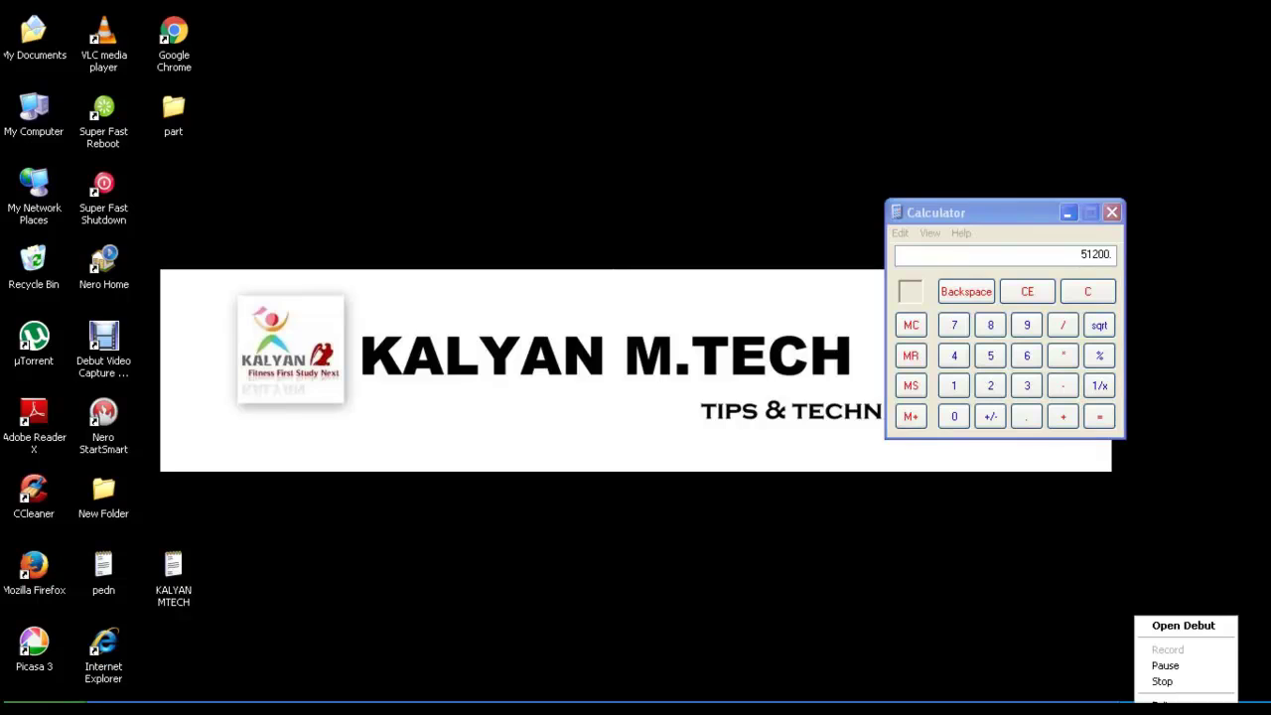
pyautogui.click(1157, 684)
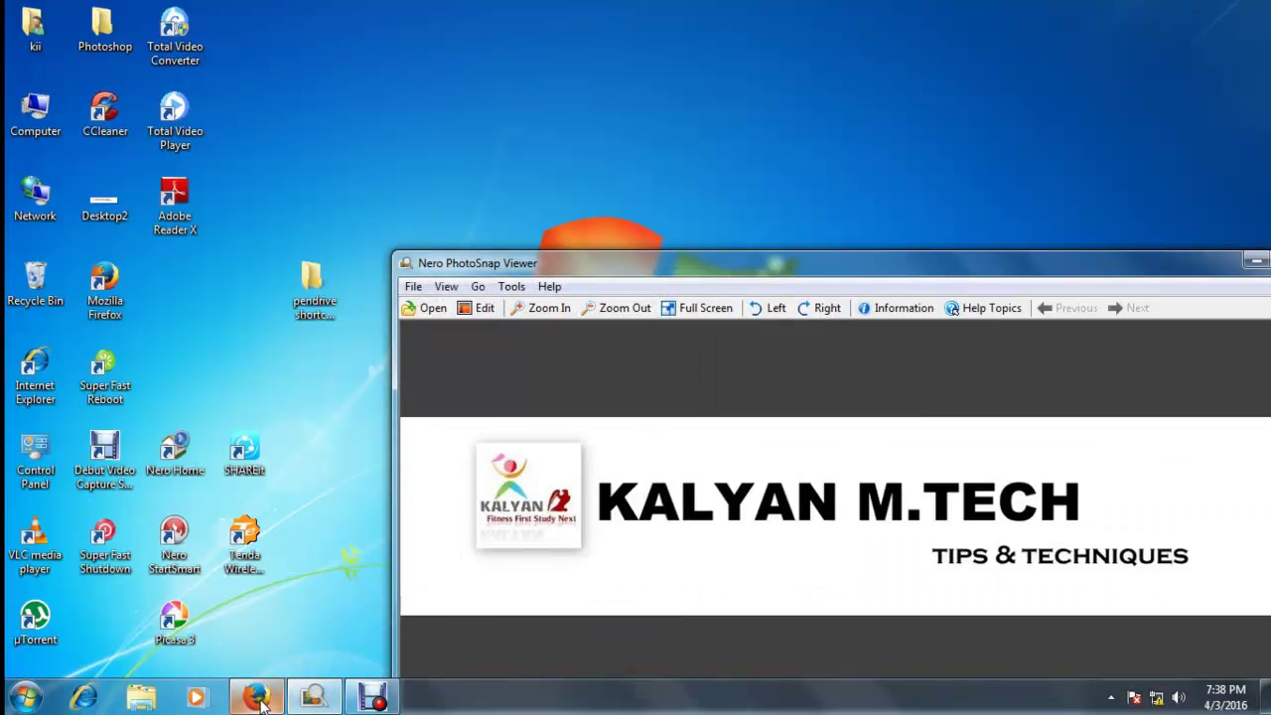
# Step: Switch to Firefox, search Google for "kalyanmtech", and narrow the results to videos
pyautogui.click(282, 536)
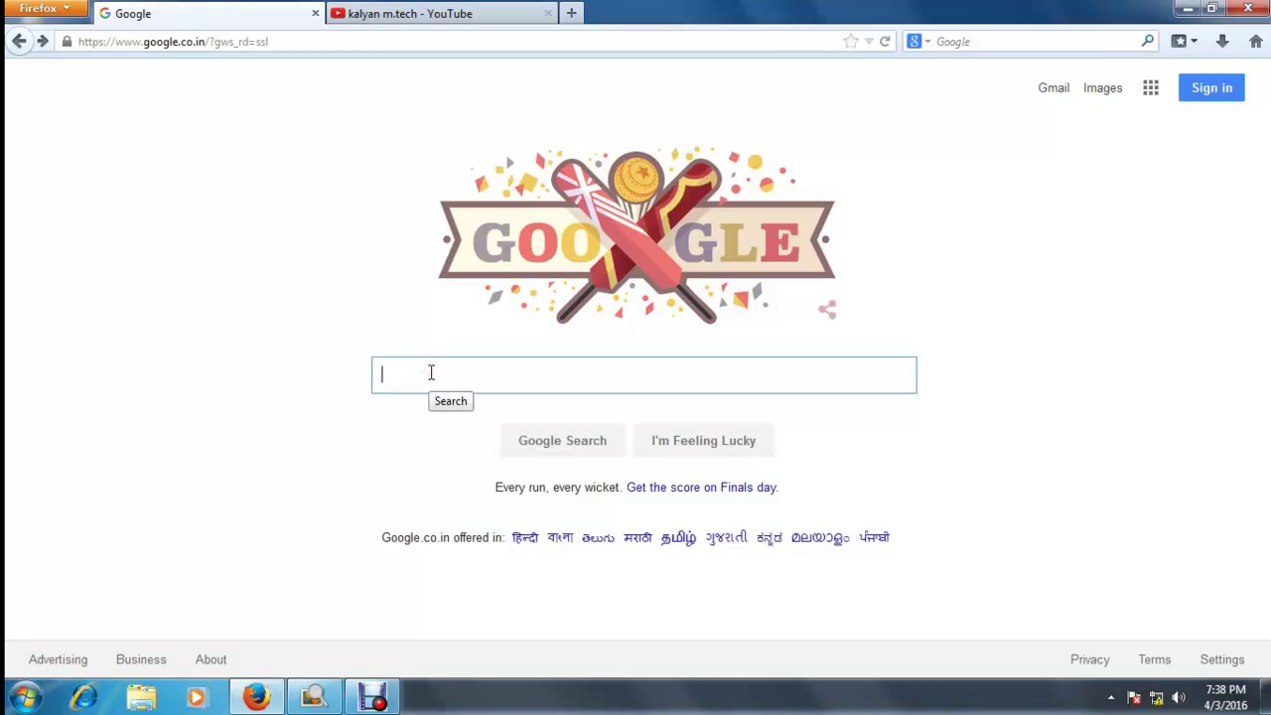
pyautogui.write('kaly')
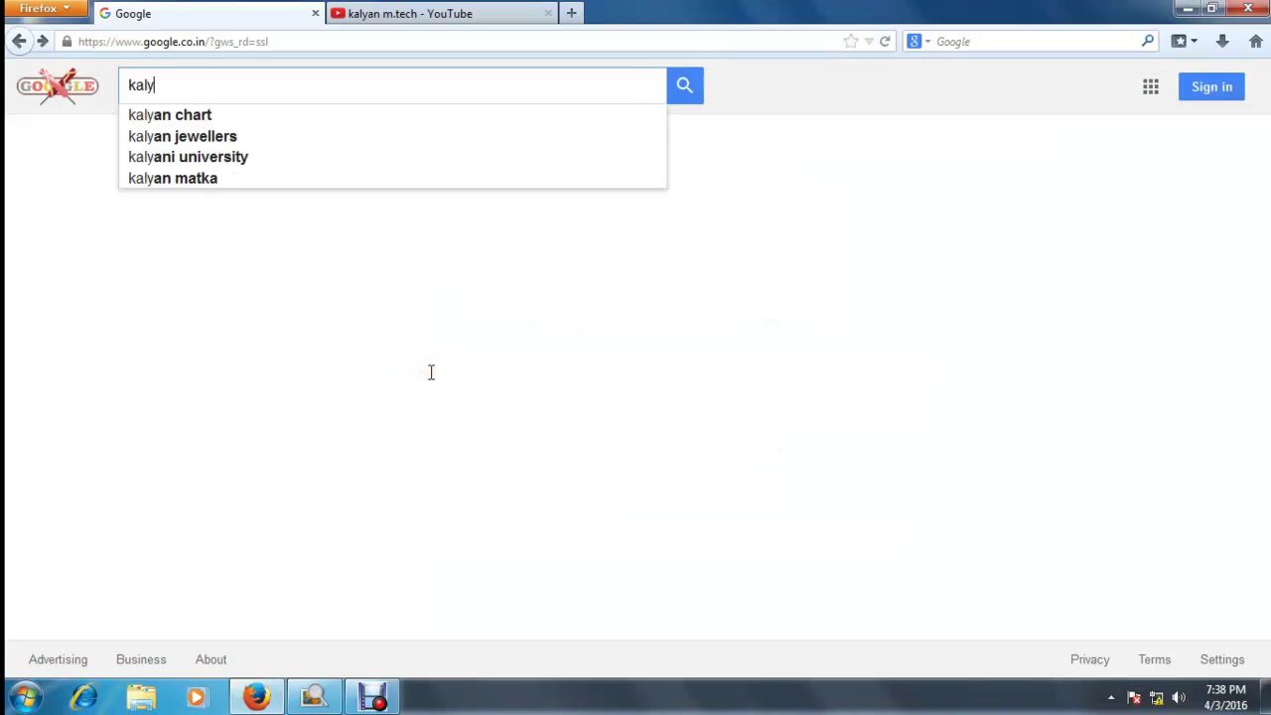
pyautogui.write('anmtech')
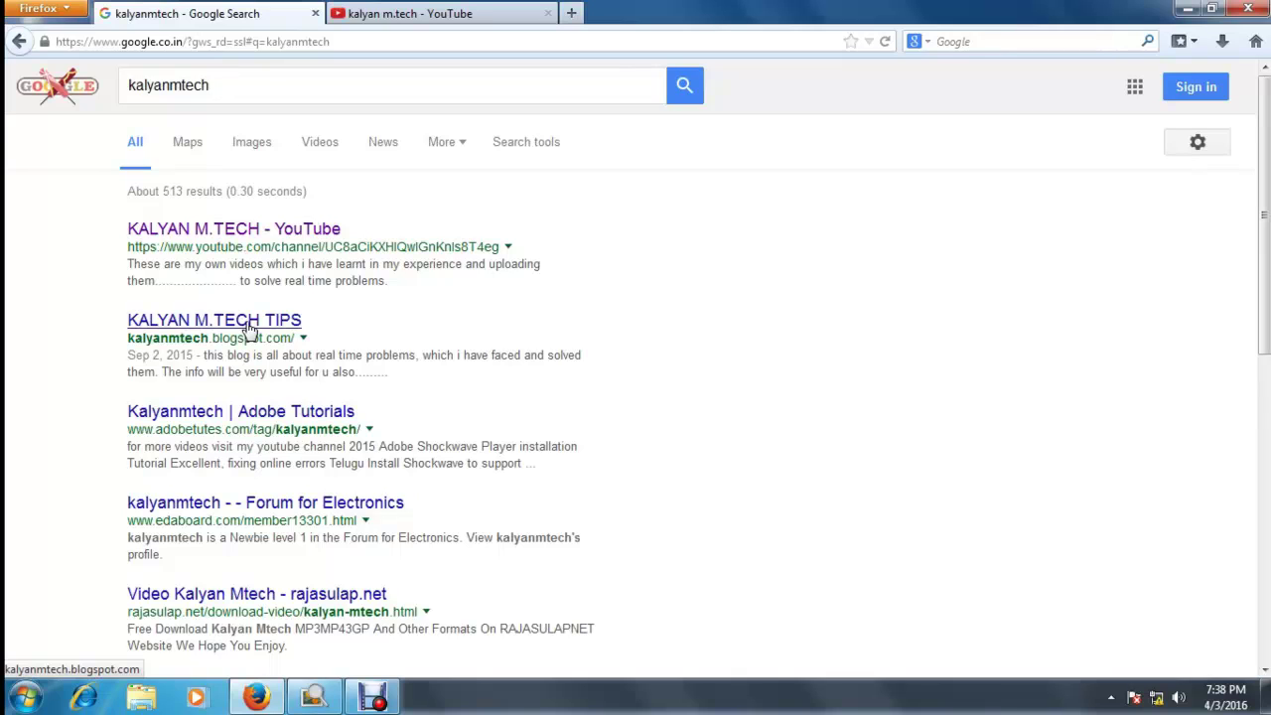
pyautogui.click(315, 154)
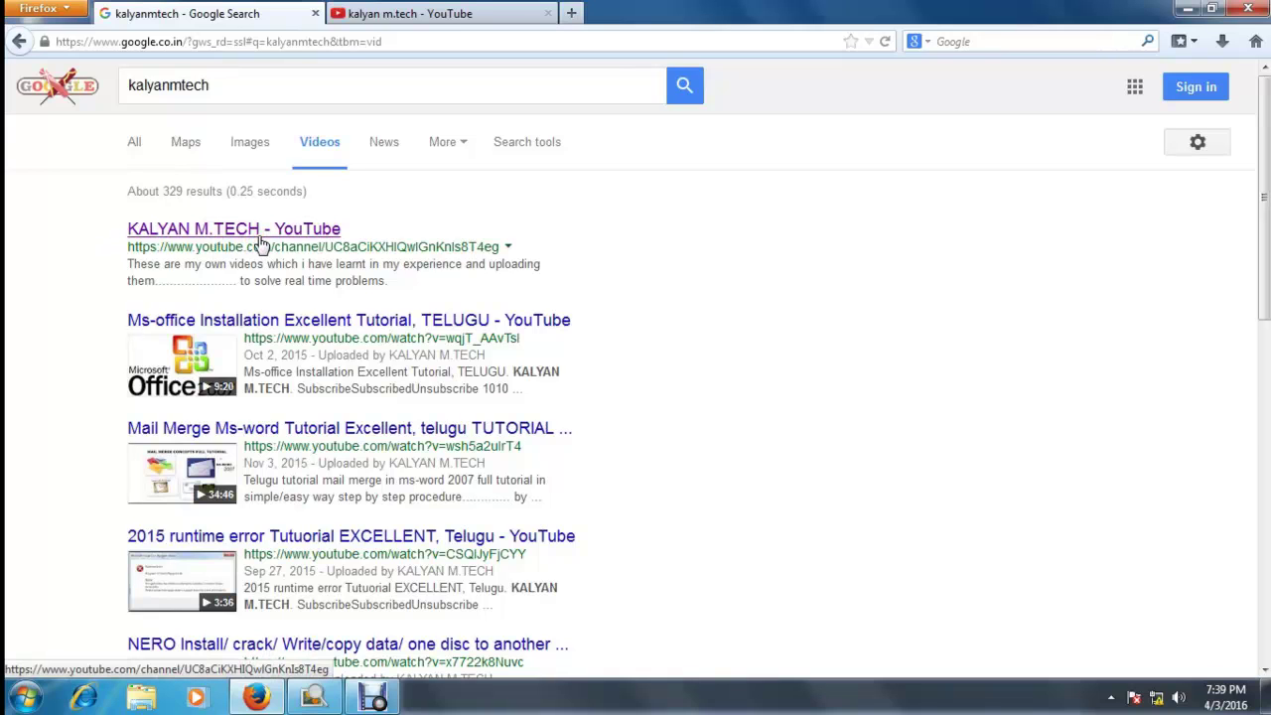
# Step: Open the KALYAN M.TECH channel from the existing YouTube search results and look over its home page
pyautogui.click(421, 15)
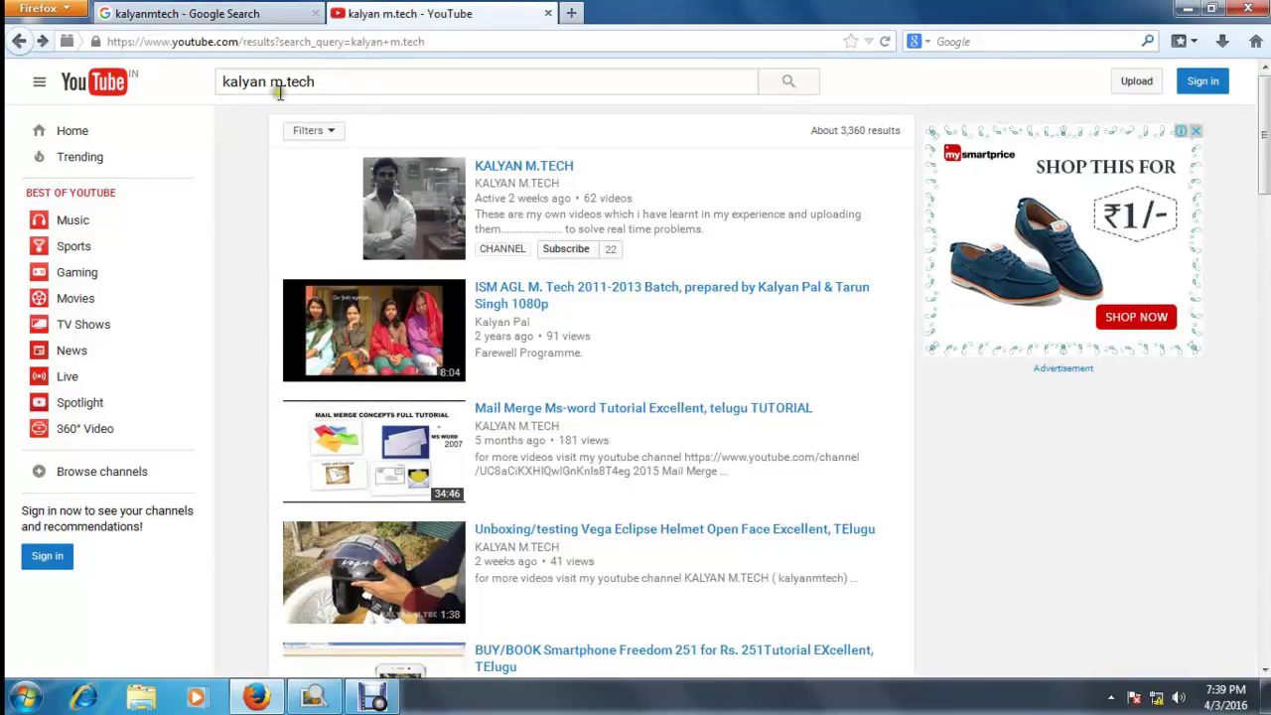
pyautogui.click(519, 169)
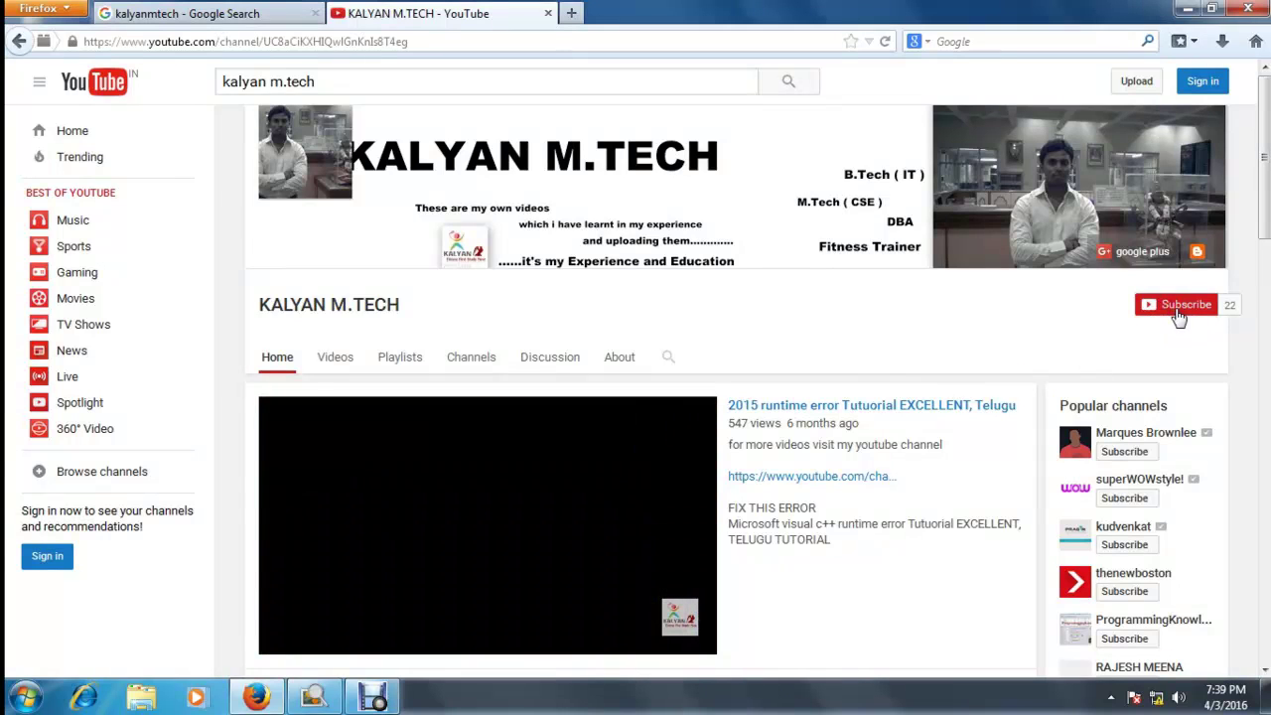
pyautogui.scroll(-2, 715, 427)
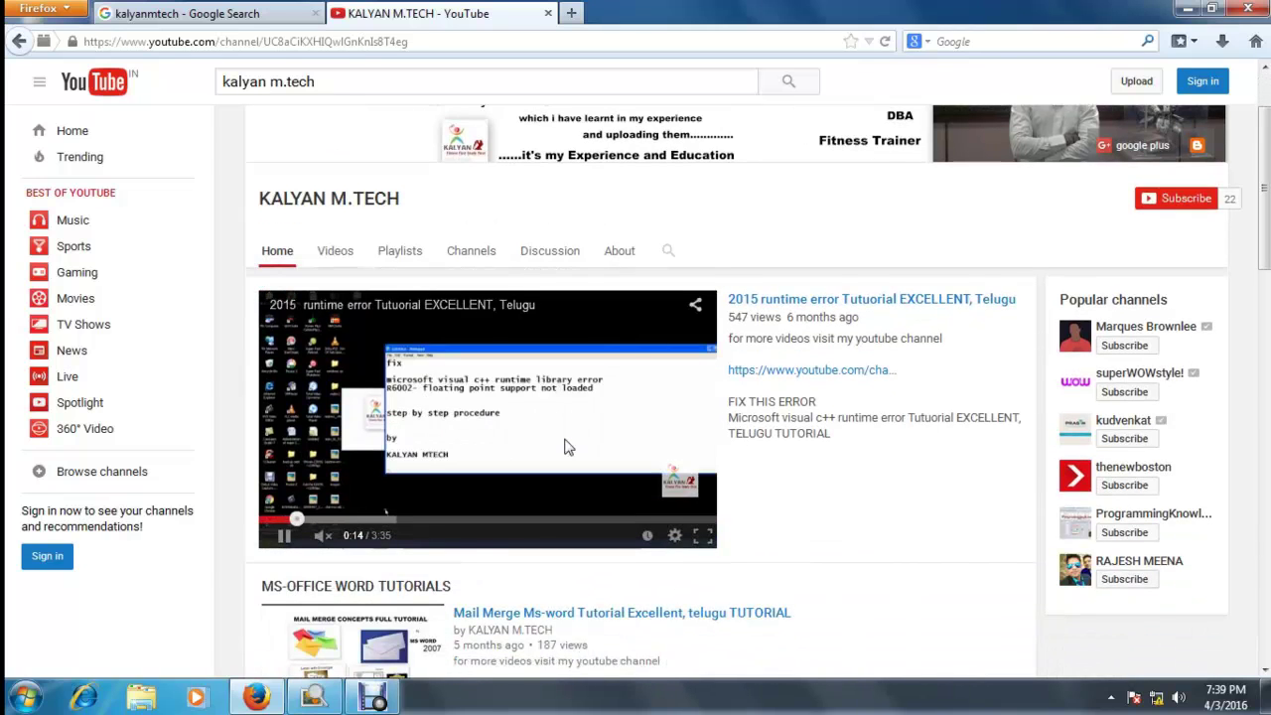
pyautogui.scroll(2, 564, 446)
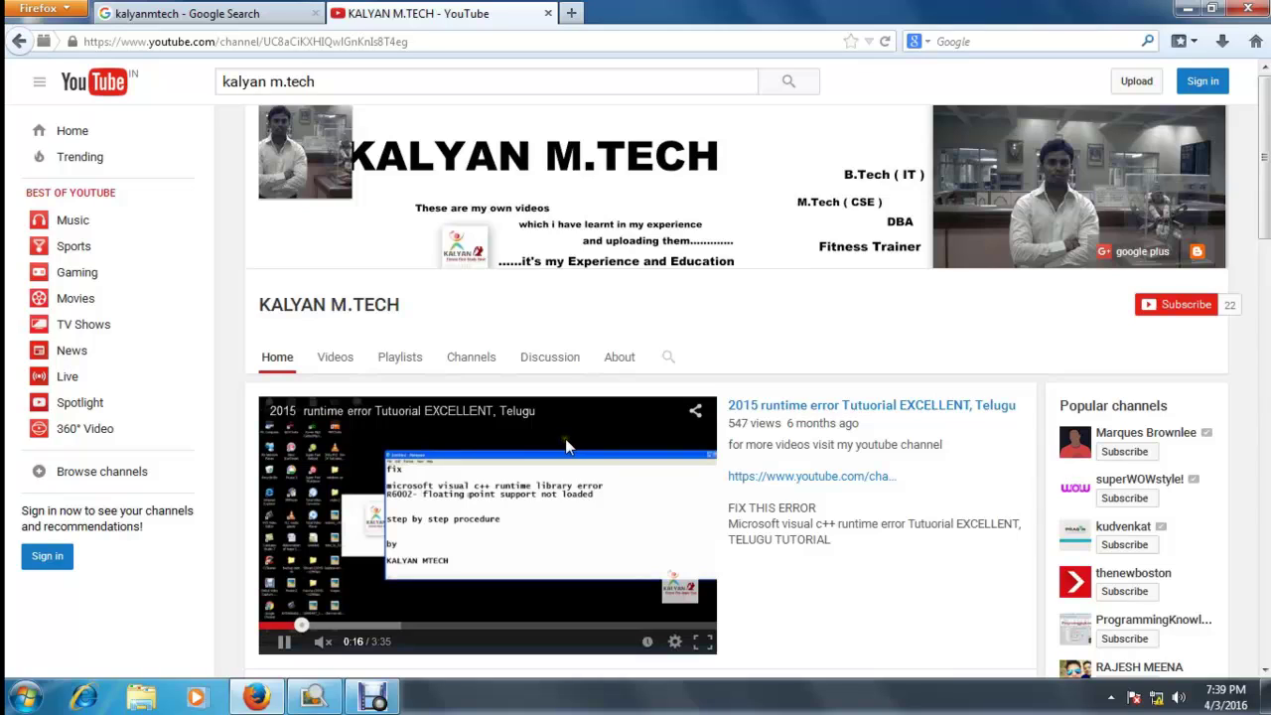